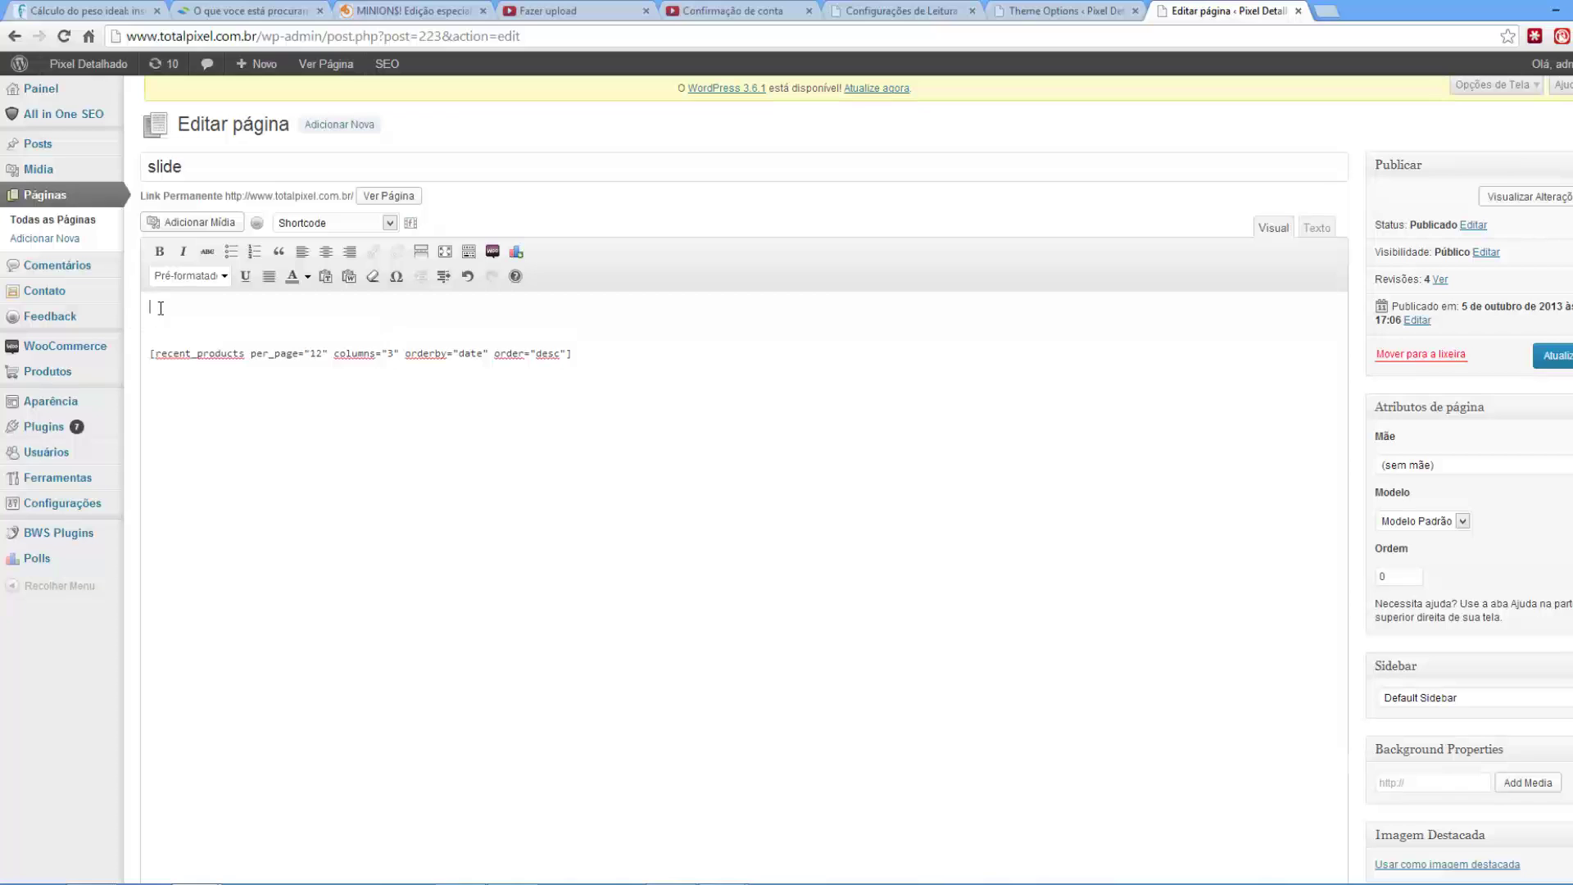
- Insert a featured products shortcode with per_page="4" and columns="3" above the recent products shortcode, and update the slide page
click(492, 251)
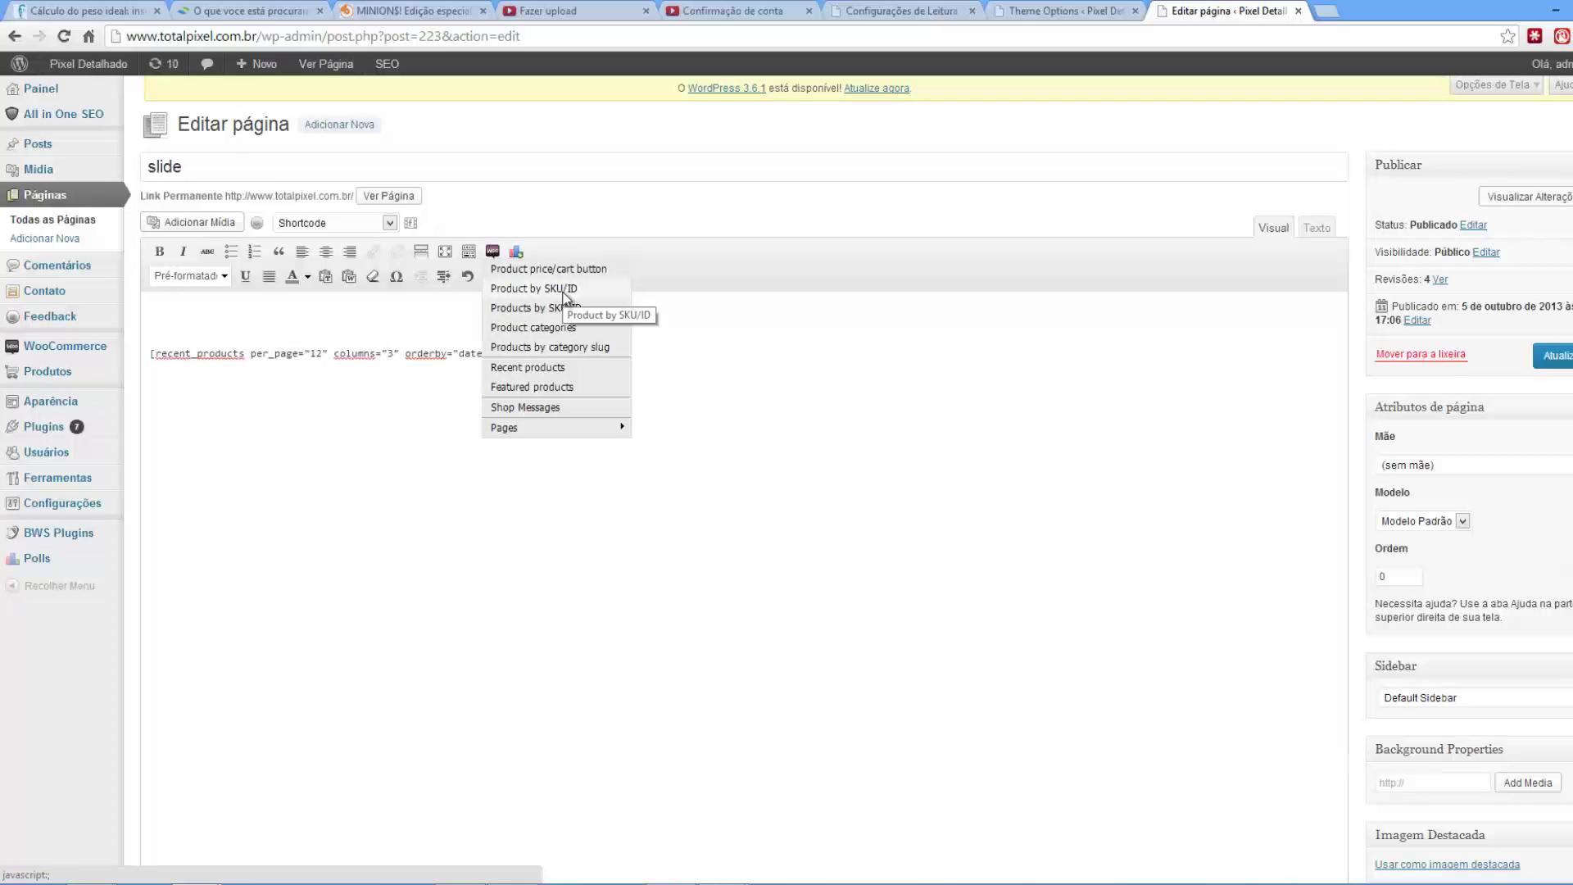
click(541, 388)
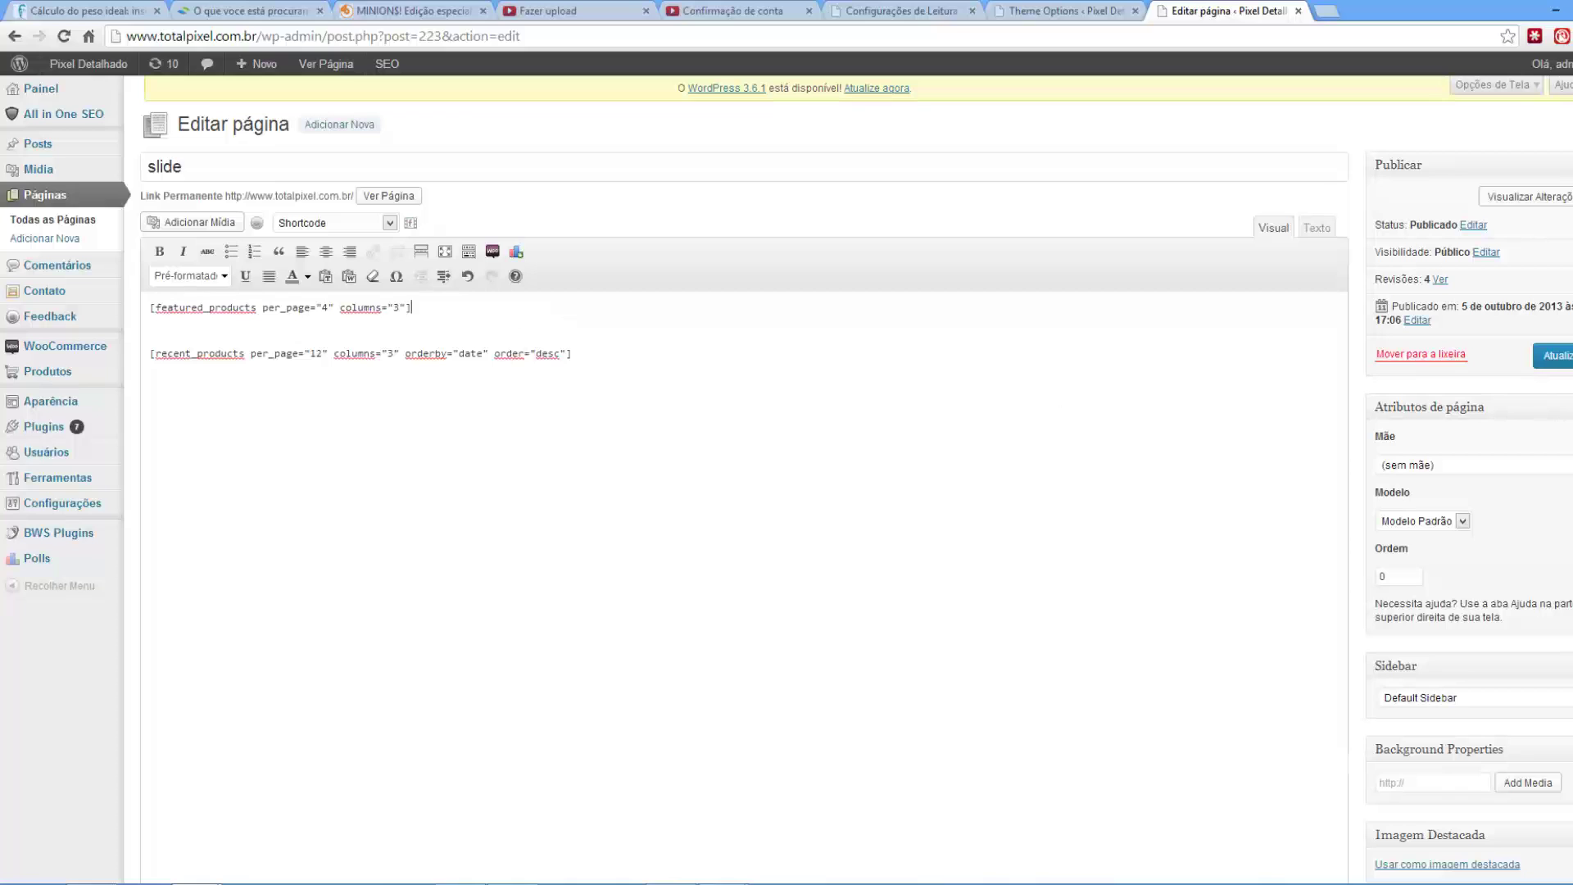
click(1555, 355)
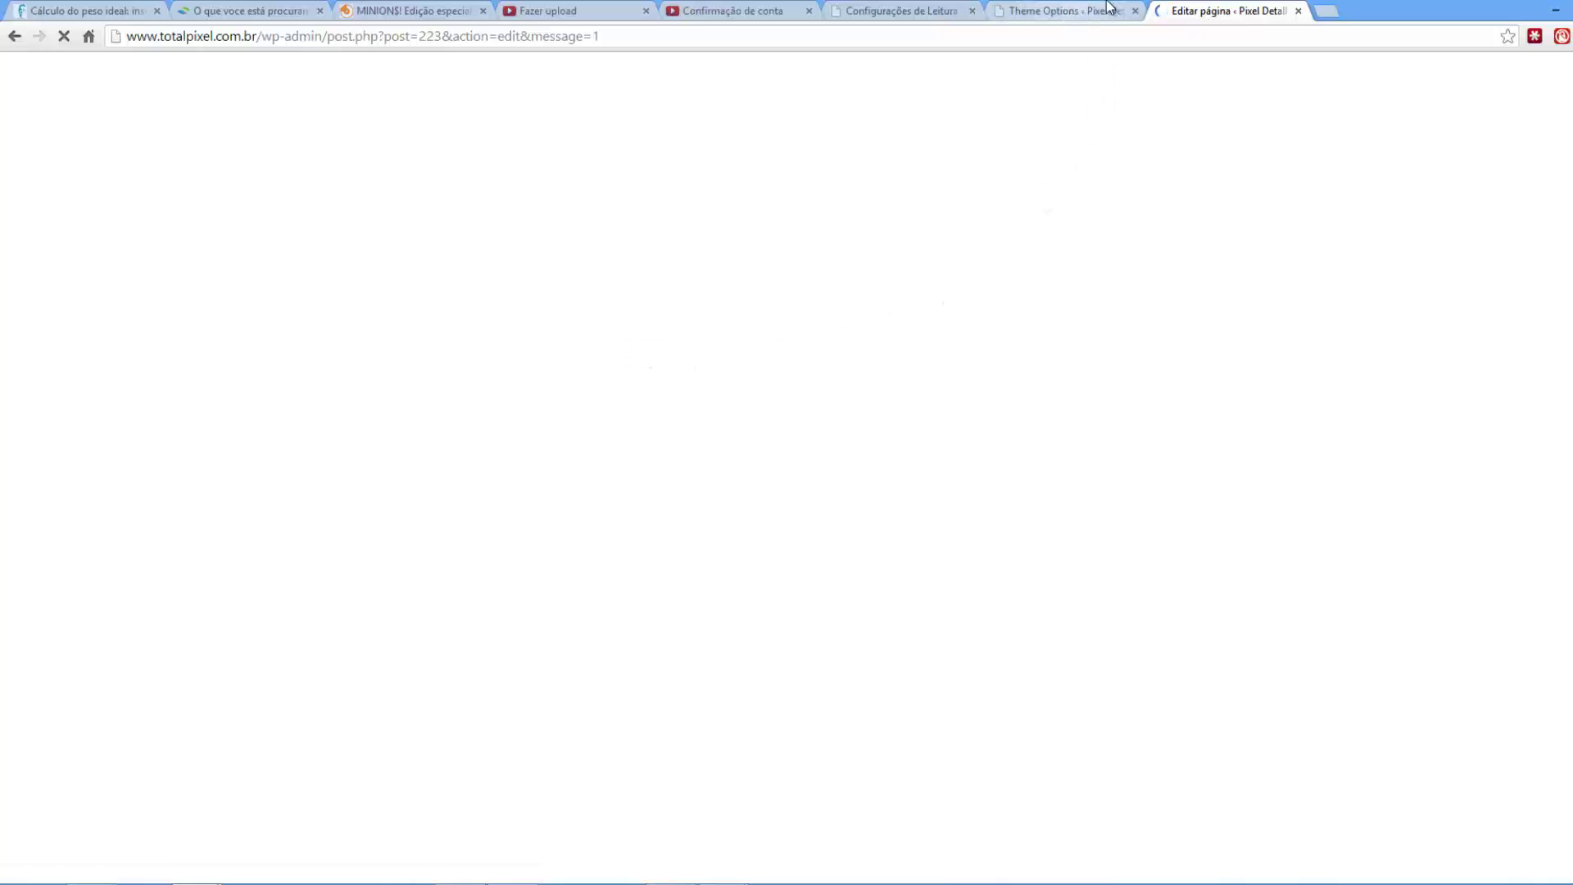
click(1078, 10)
click(1211, 10)
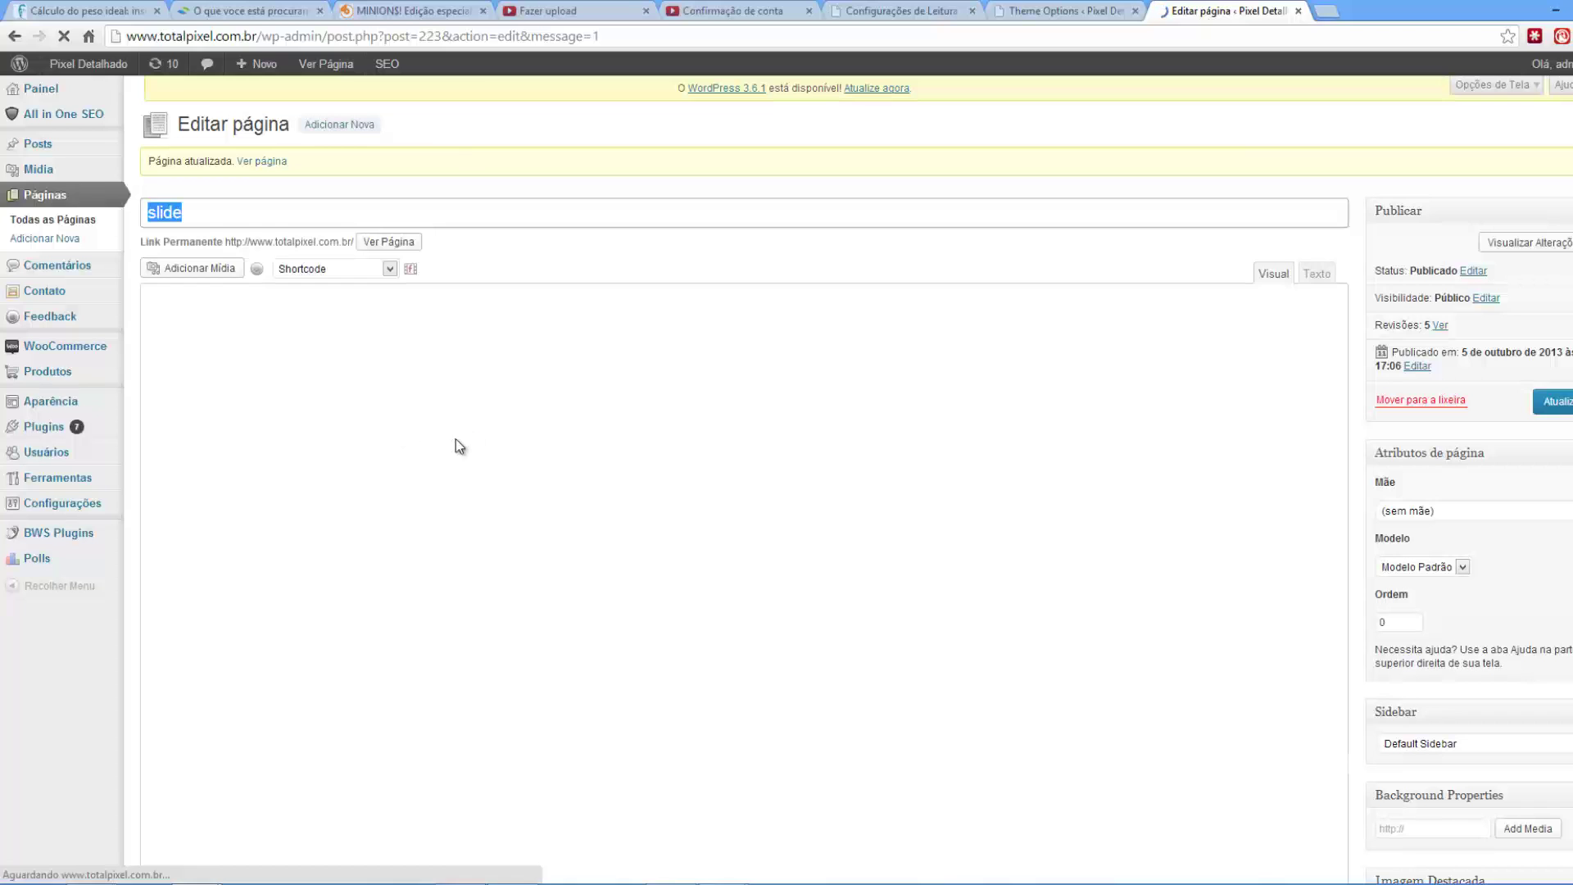
- View the published slide page in a new browser tab and examine its product listing
click(421, 248)
middle_click(421, 250)
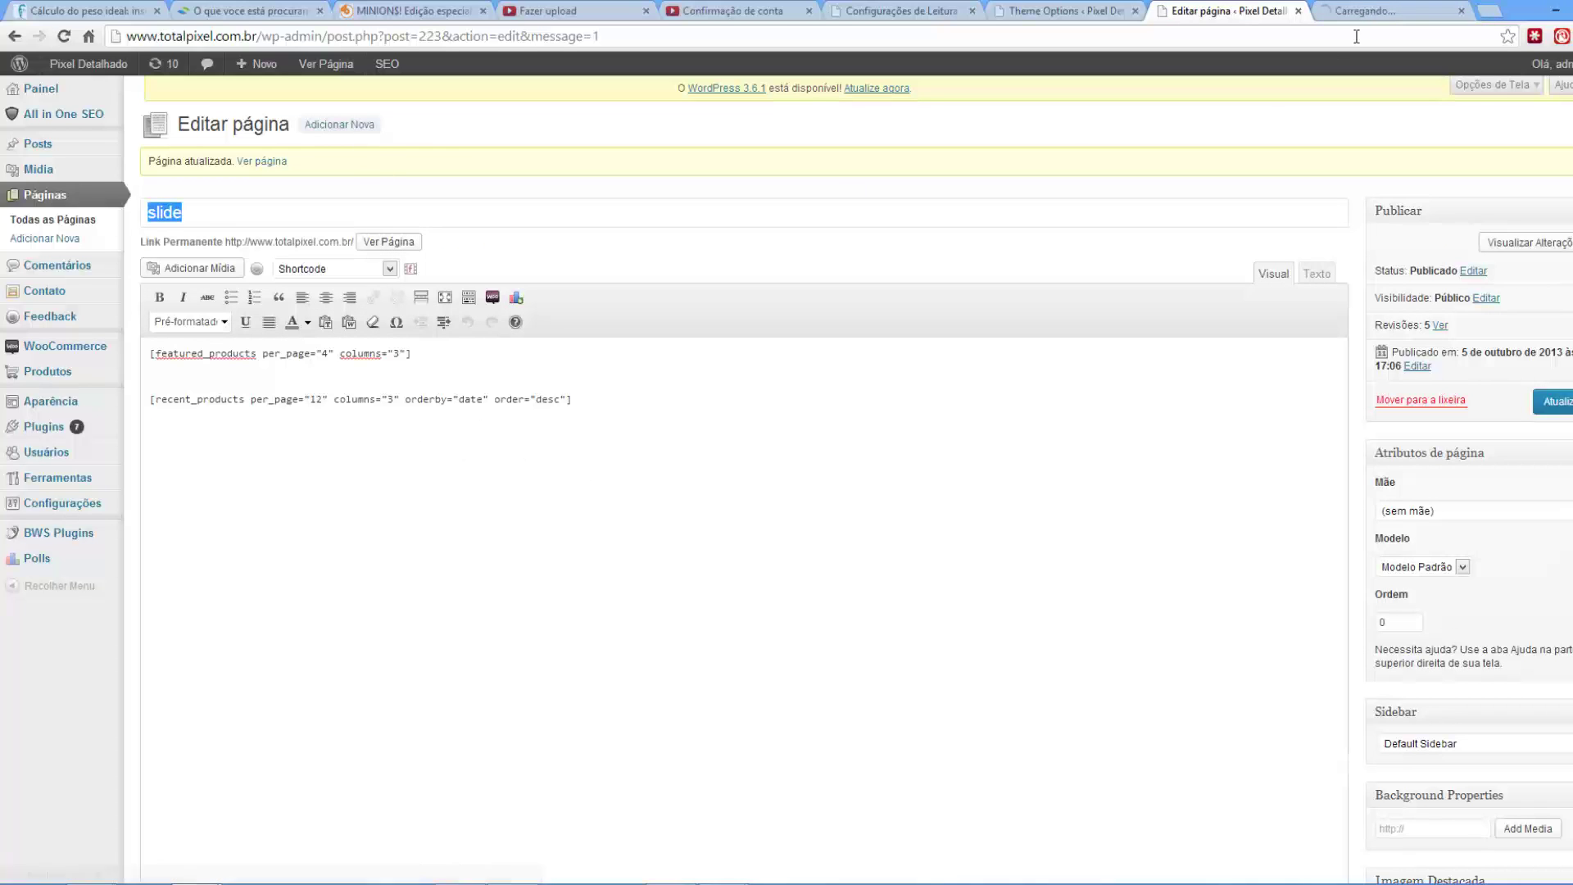
click(1385, 10)
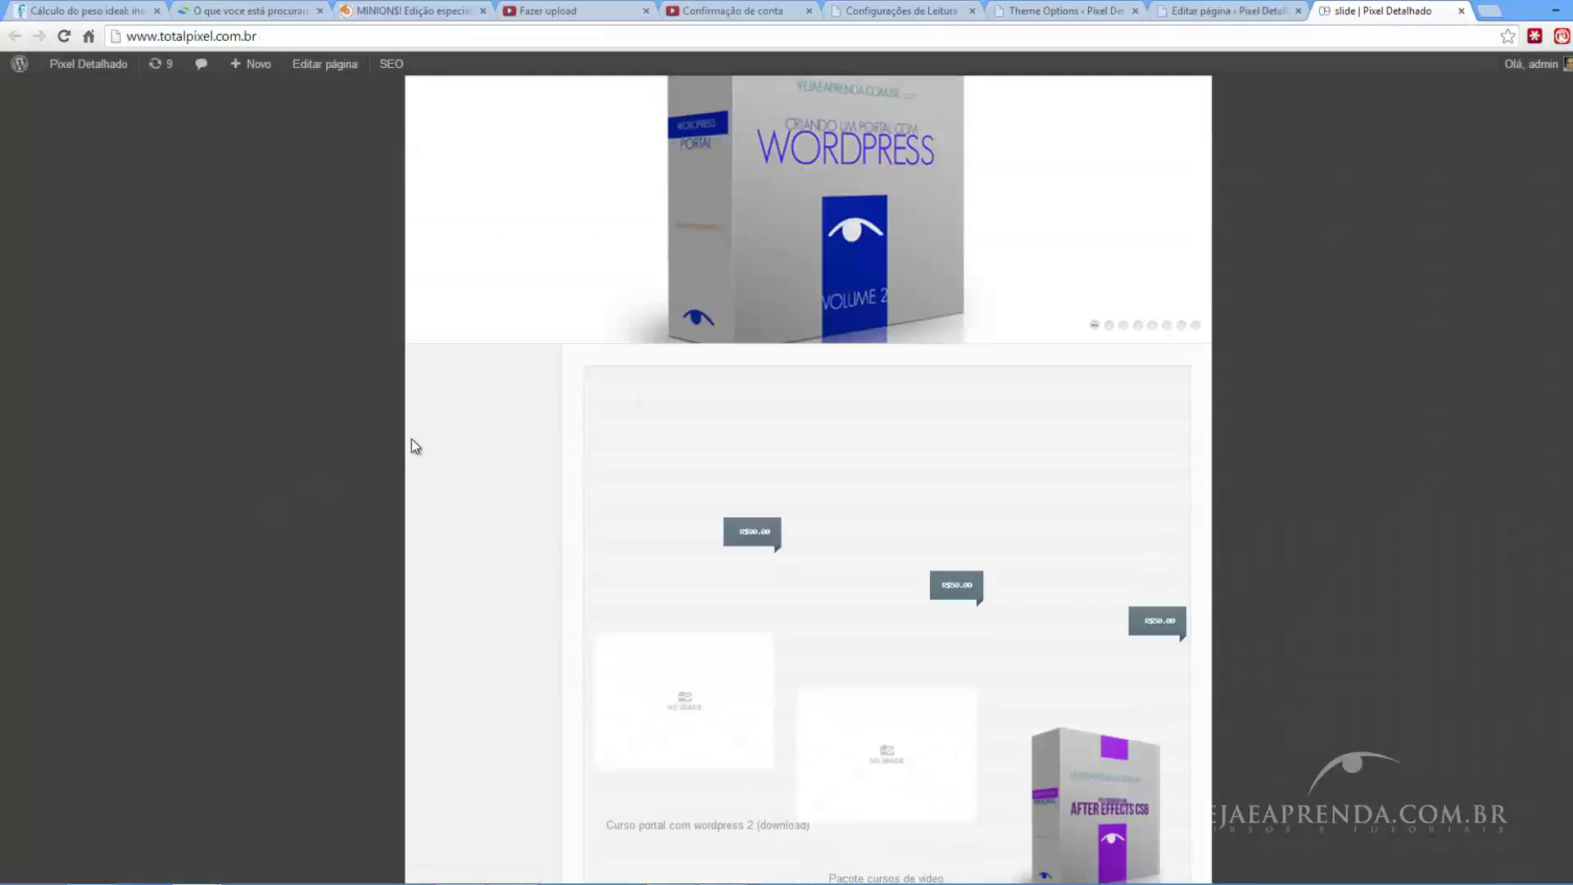
scroll(689, 368, down, 2)
scroll(729, 287, up, 5)
scroll(754, 344, down, 10)
scroll(770, 407, up, 10)
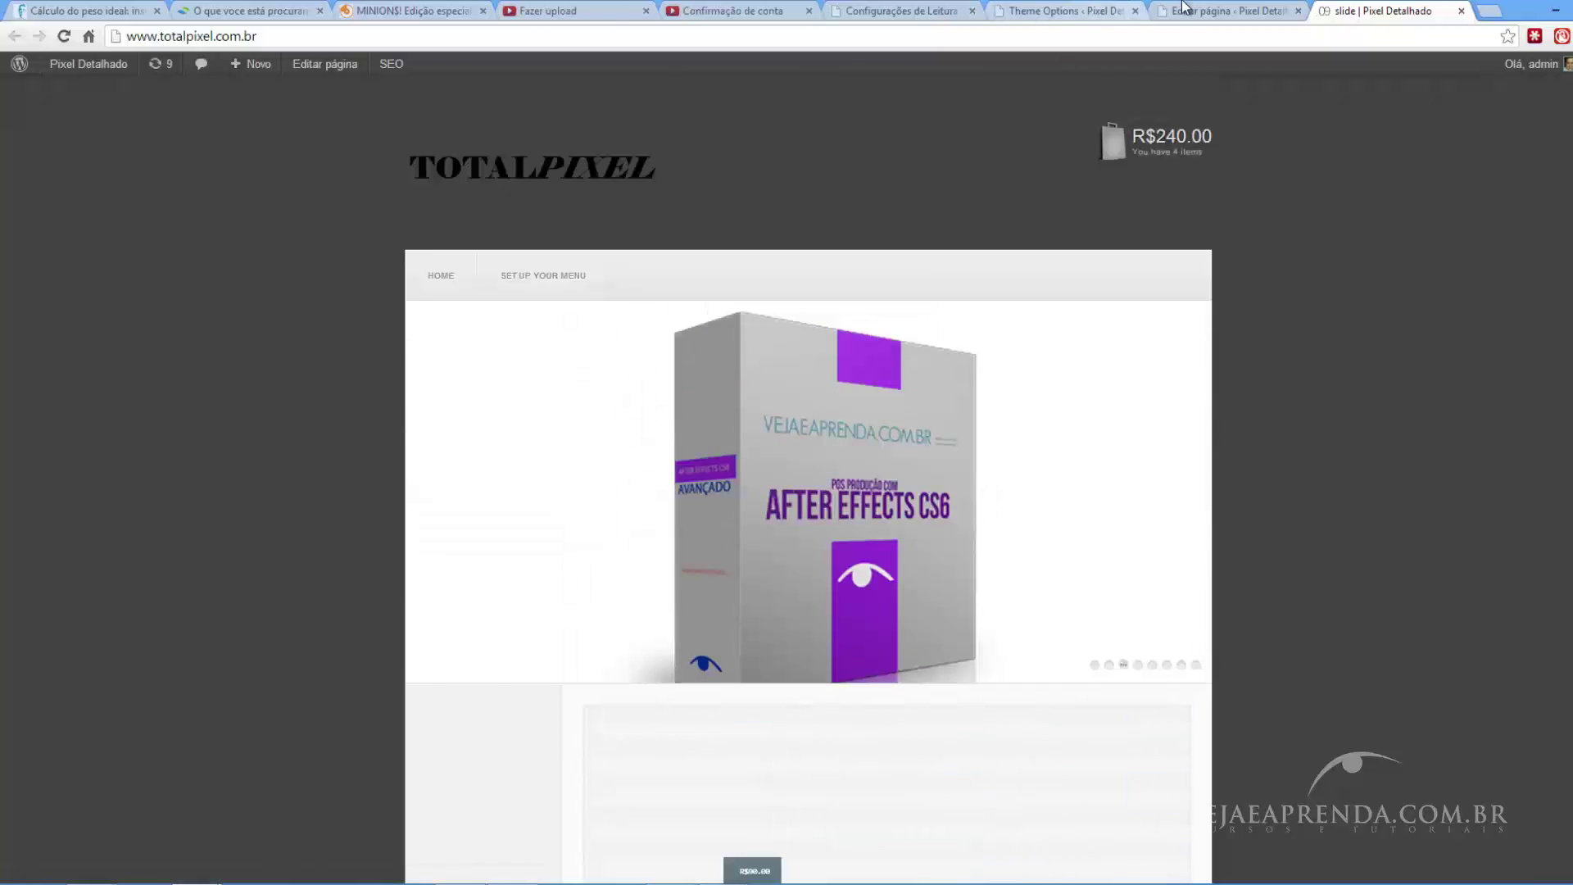
- Open the product list in a new tab and quick-edit Curso portal com wordpress 2 (download) as a featured product (Destaque)
click(1184, 8)
mouse_move(70, 373)
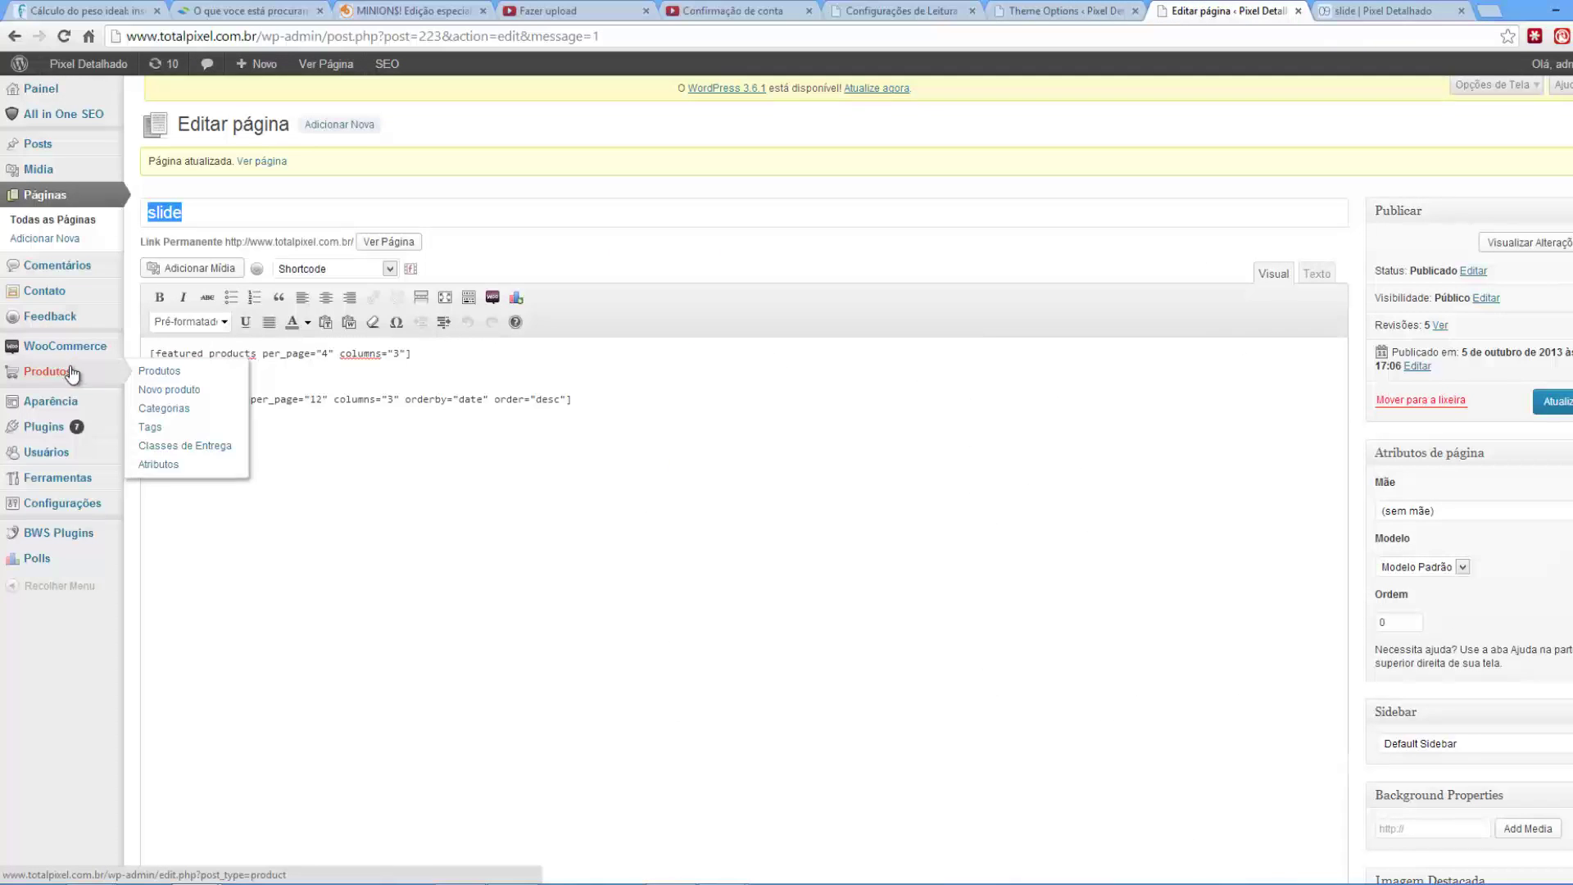
middle_click(193, 383)
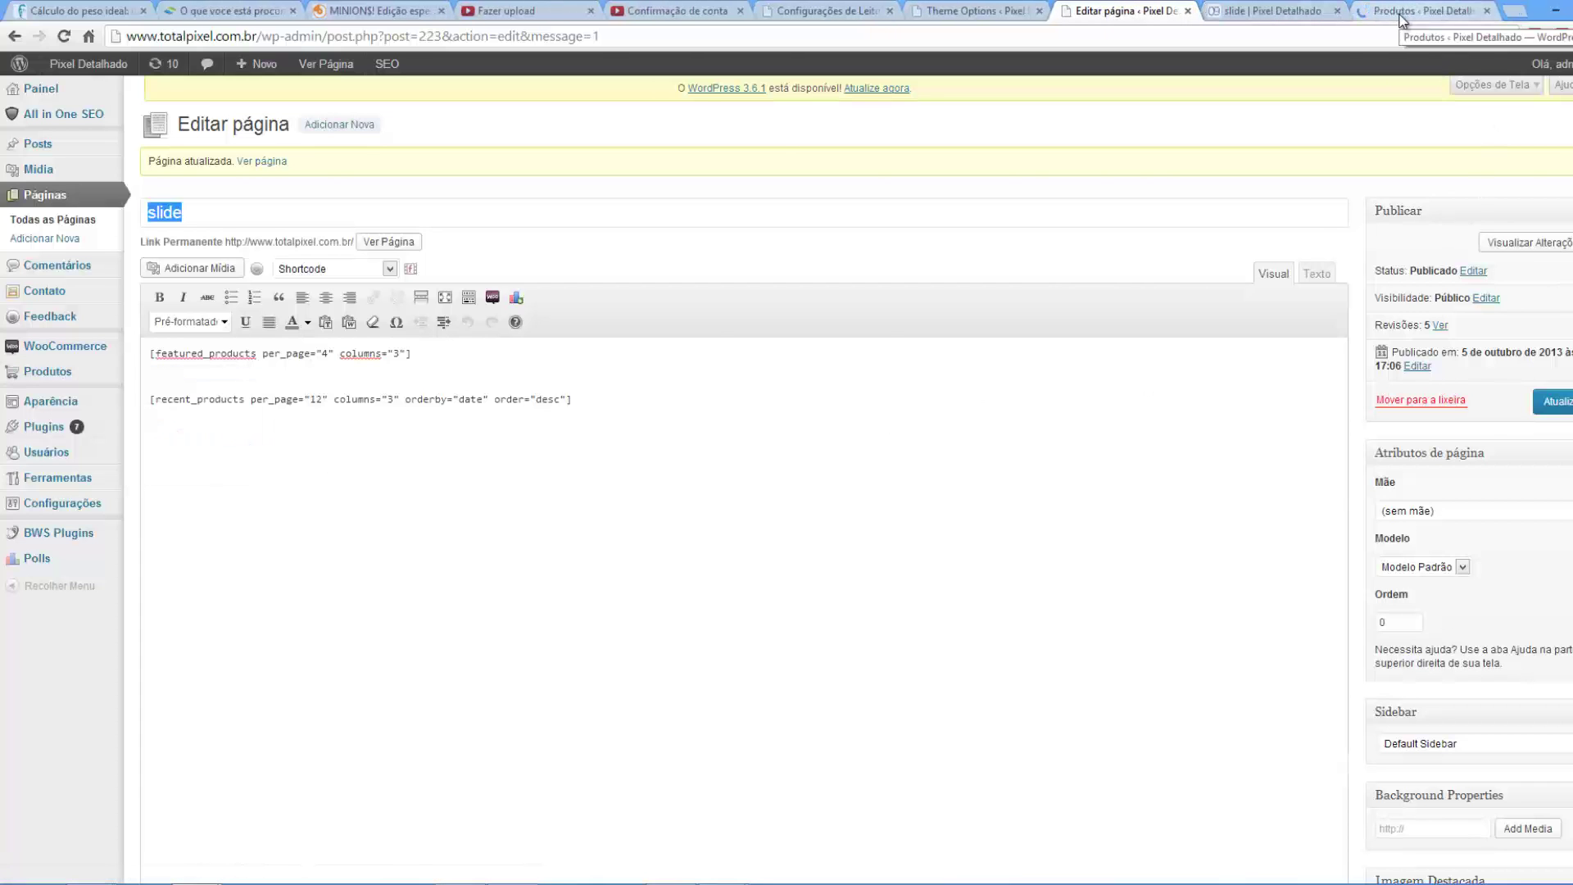
click(1402, 17)
click(336, 274)
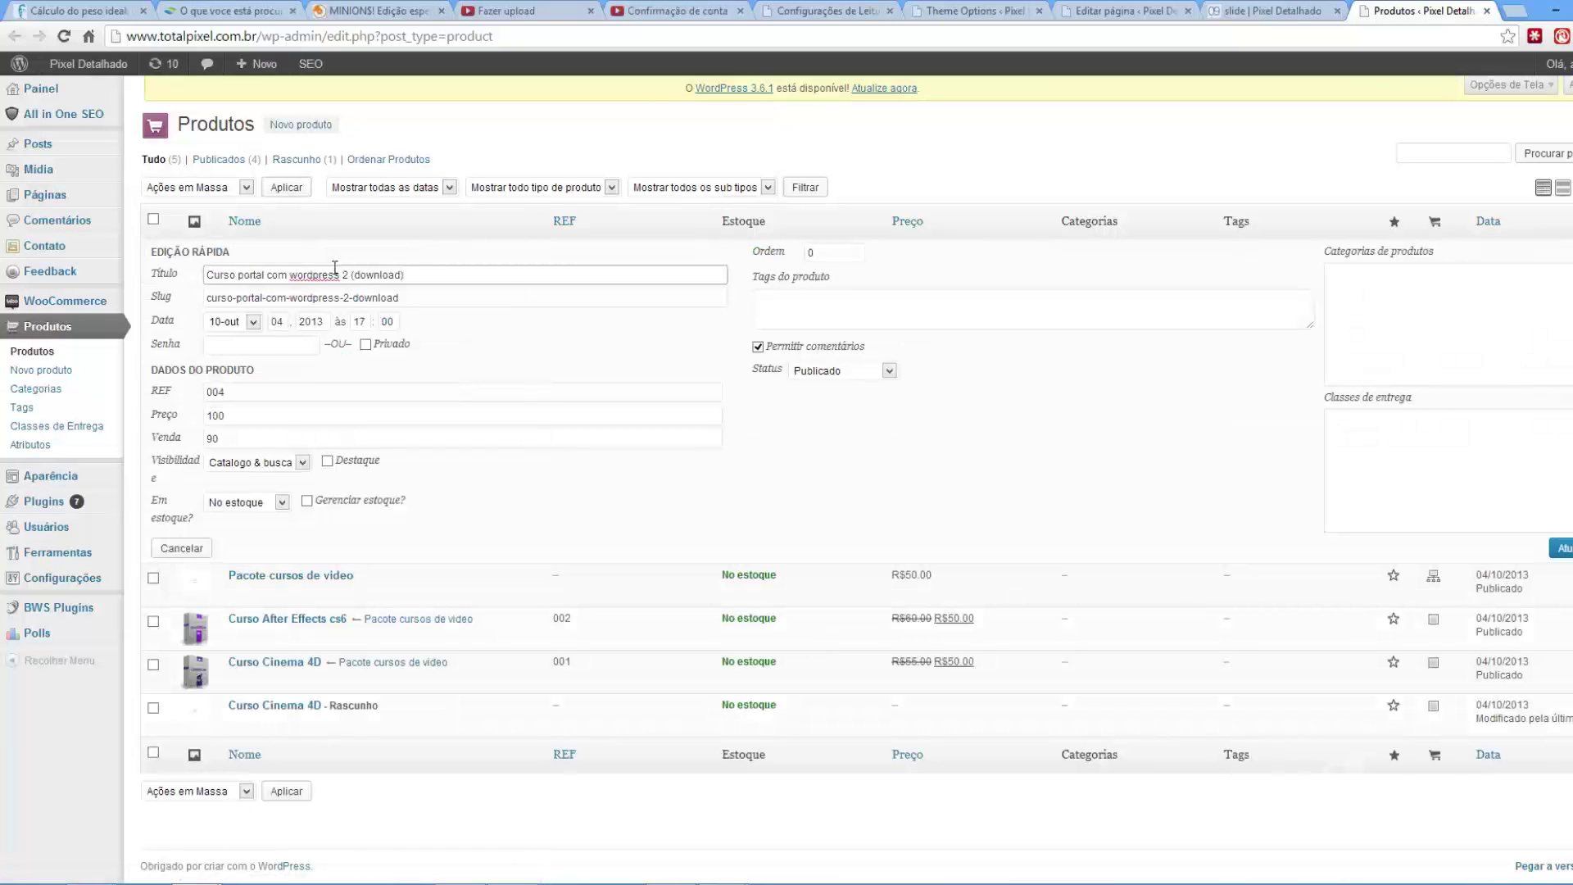
click(327, 462)
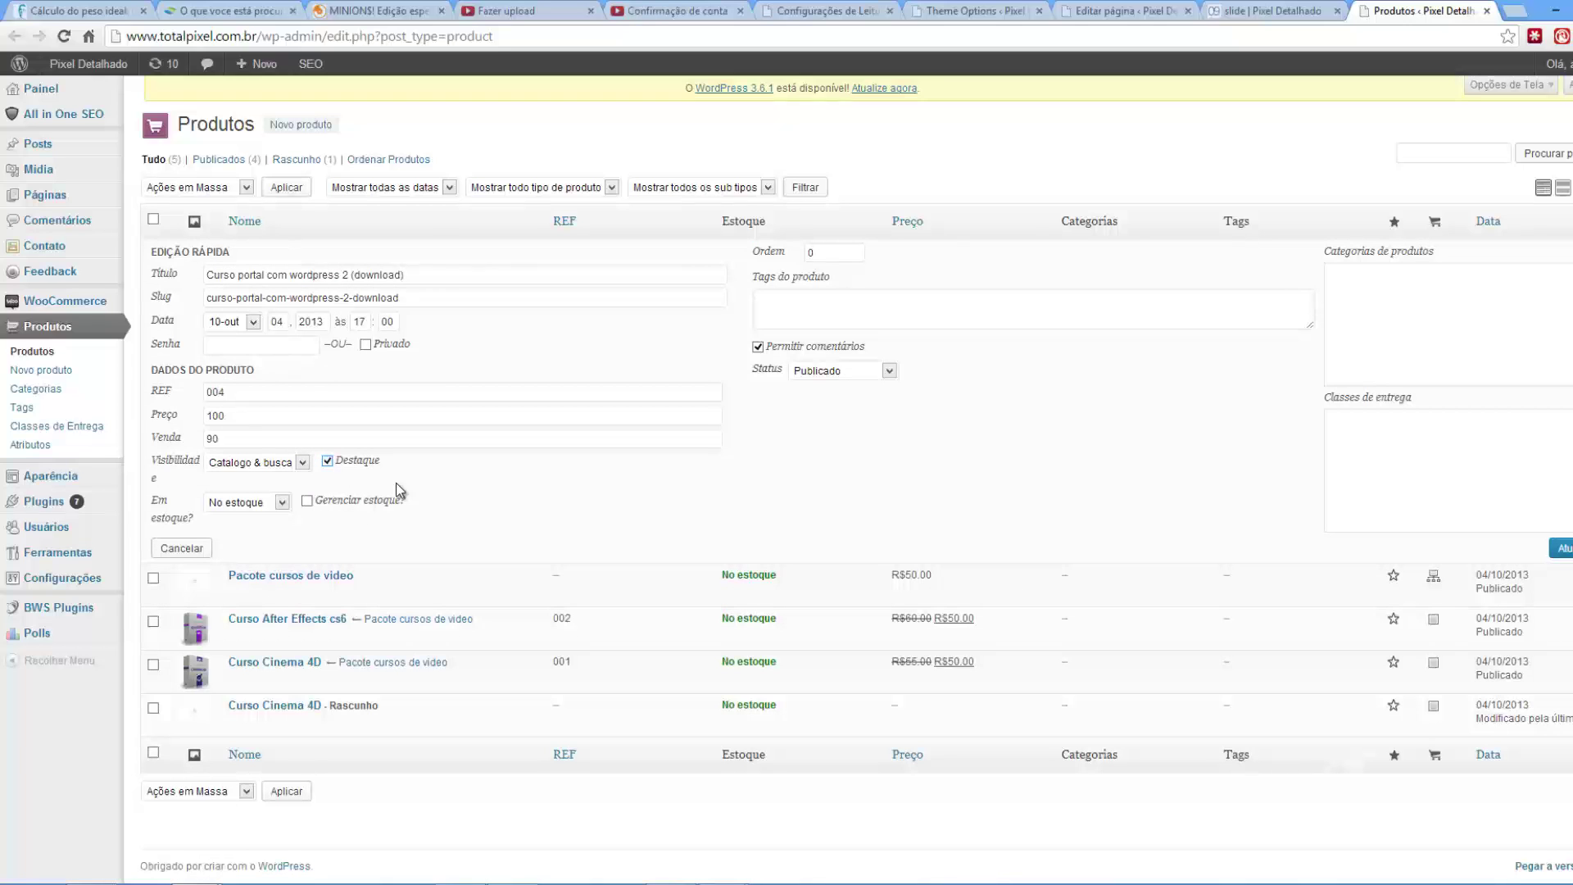
click(1562, 549)
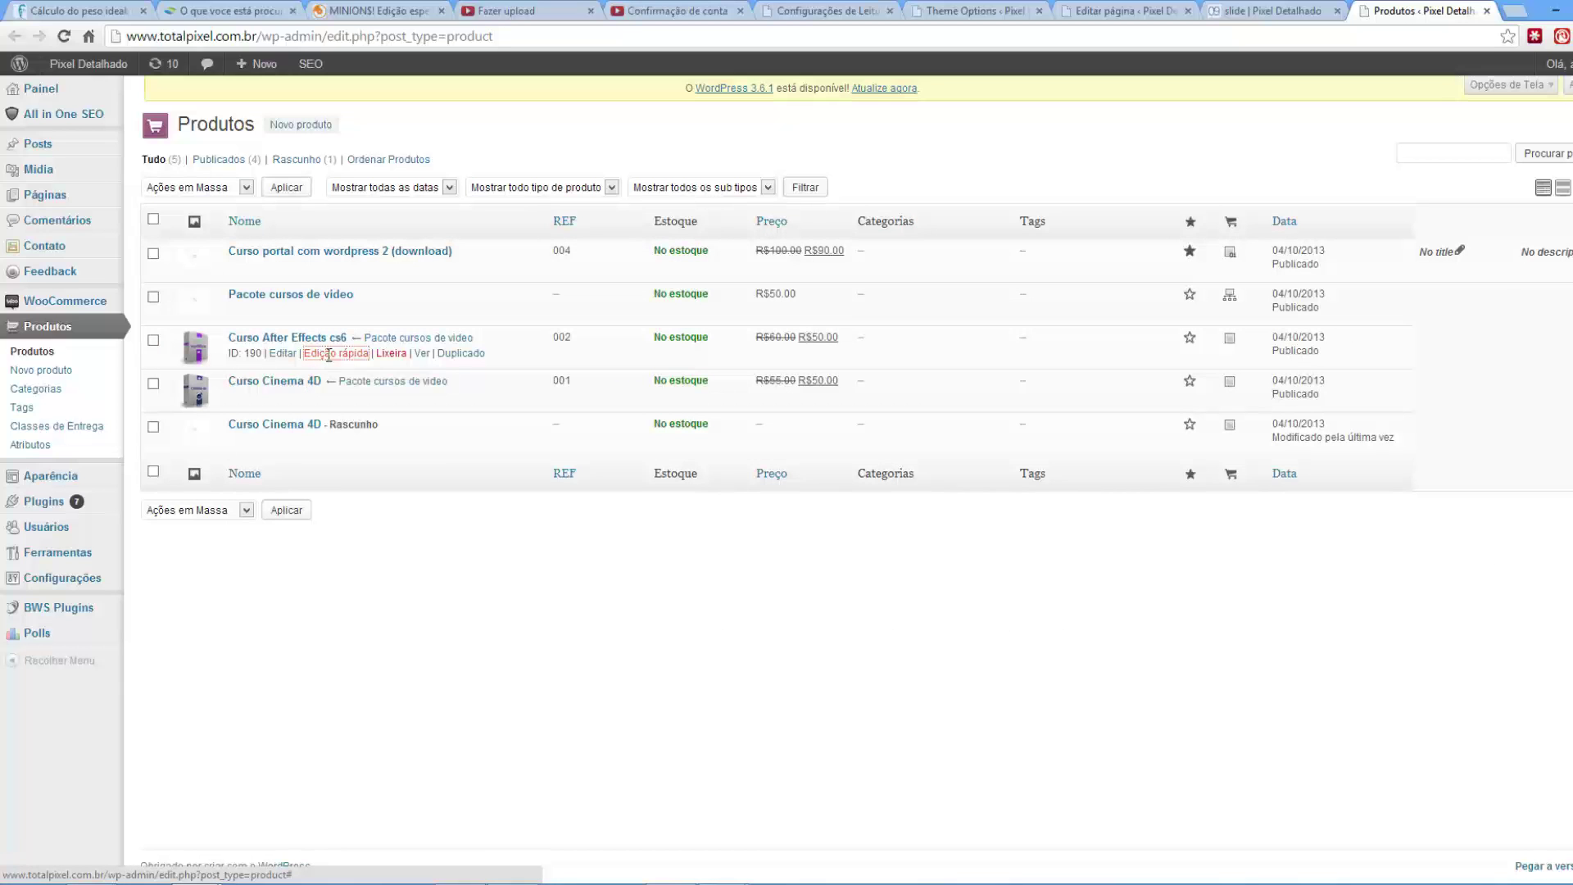
- Quick-edit the Curso After Effects cs6 product to mark it as featured (Destaque) and save it
click(325, 357)
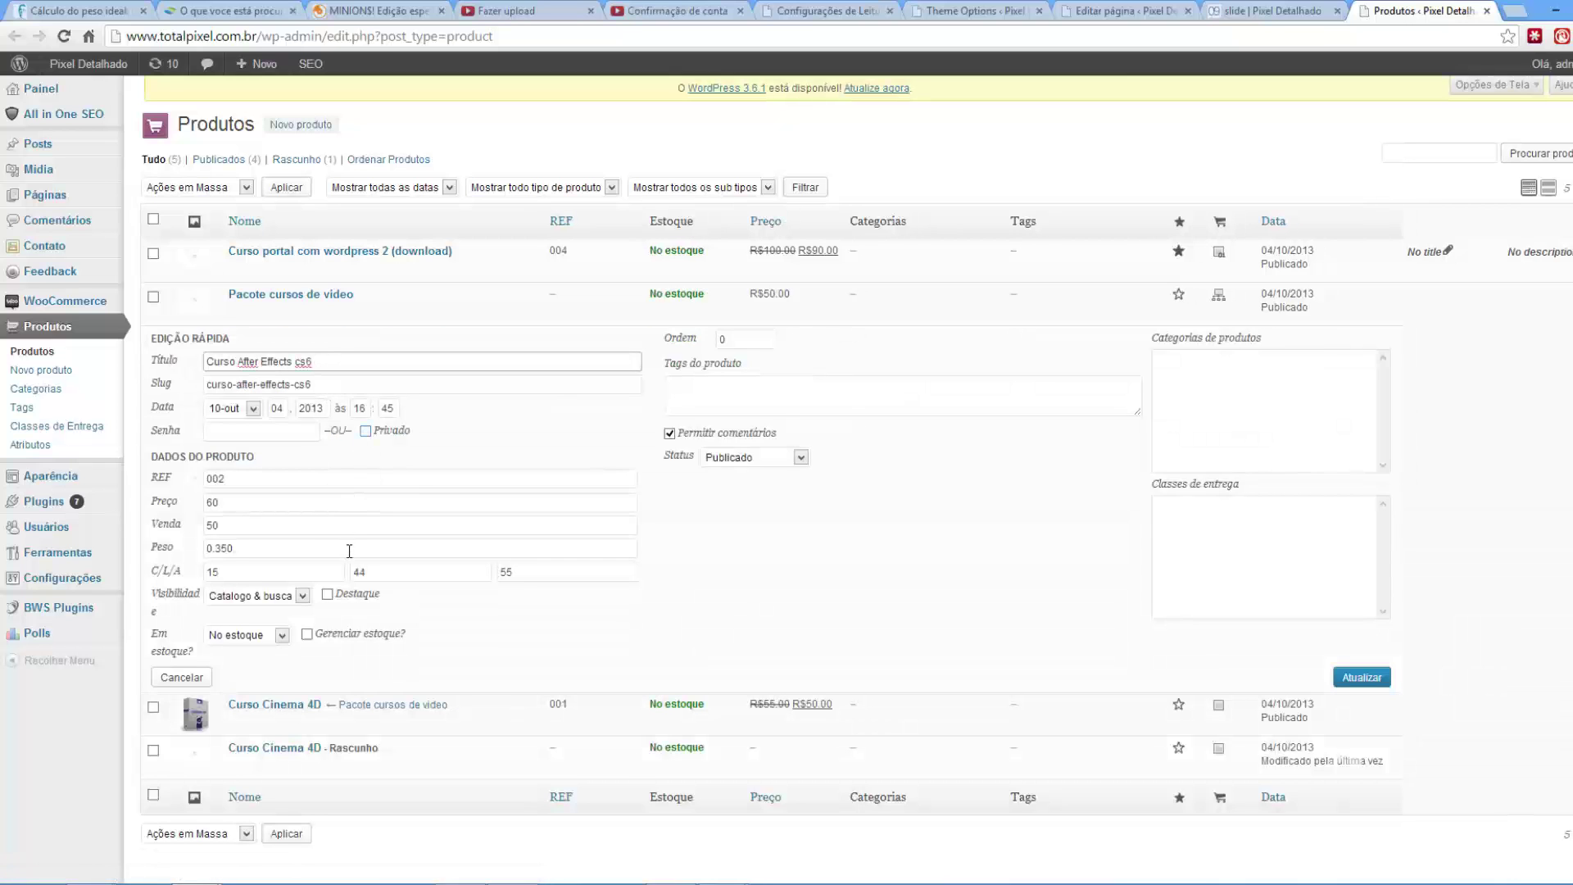
click(327, 595)
click(1362, 677)
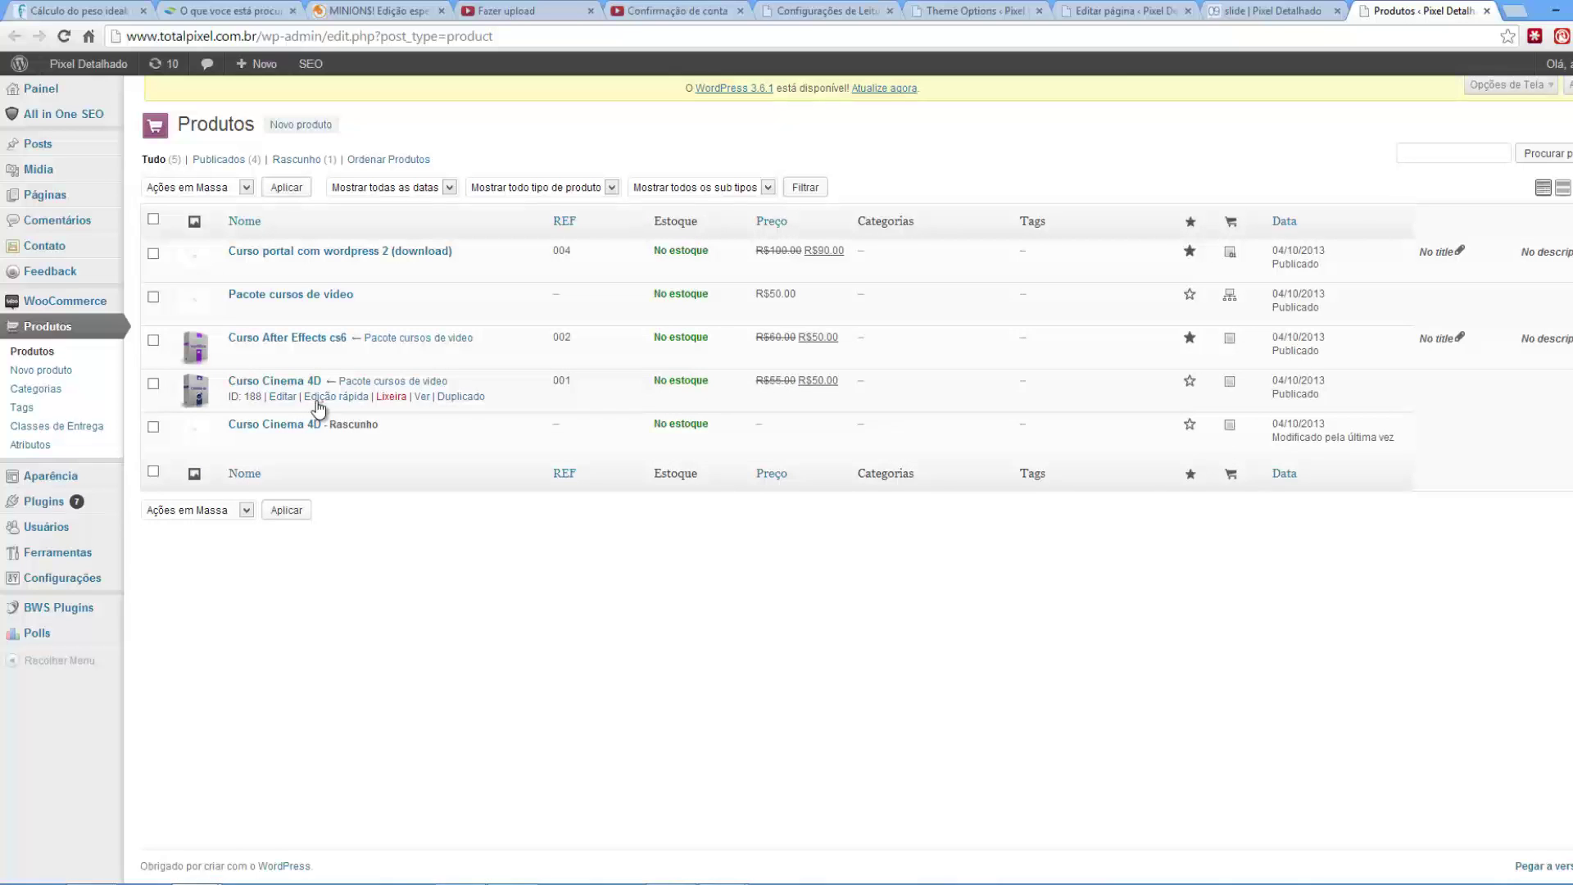
- Quick-edit the published Curso Cinema 4D product to mark it as featured (Destaque) and save it
click(324, 399)
click(327, 638)
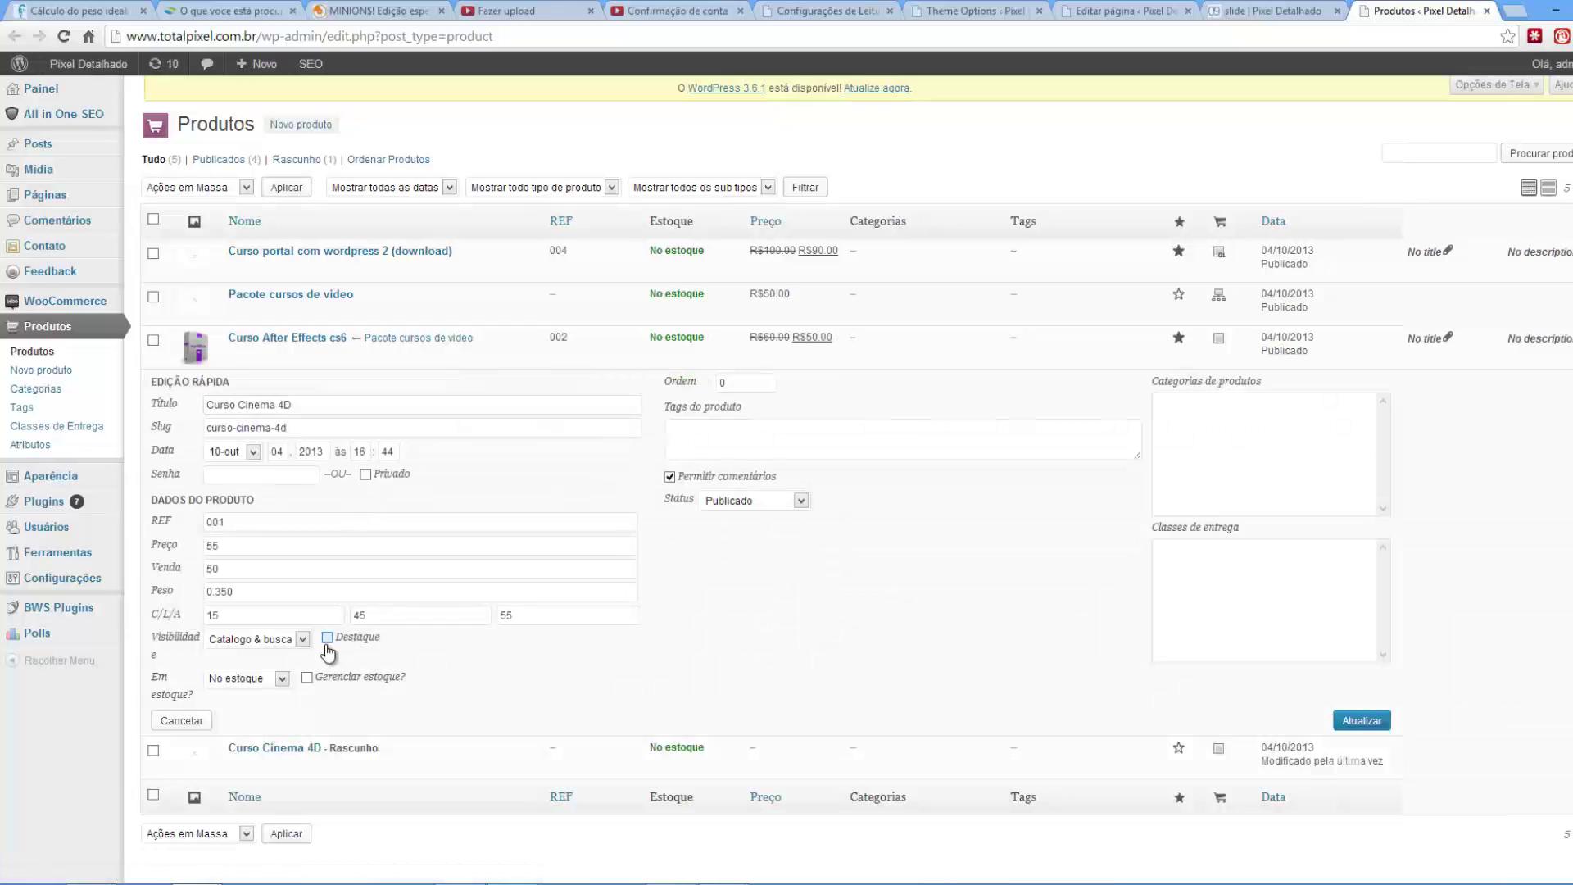
click(1383, 721)
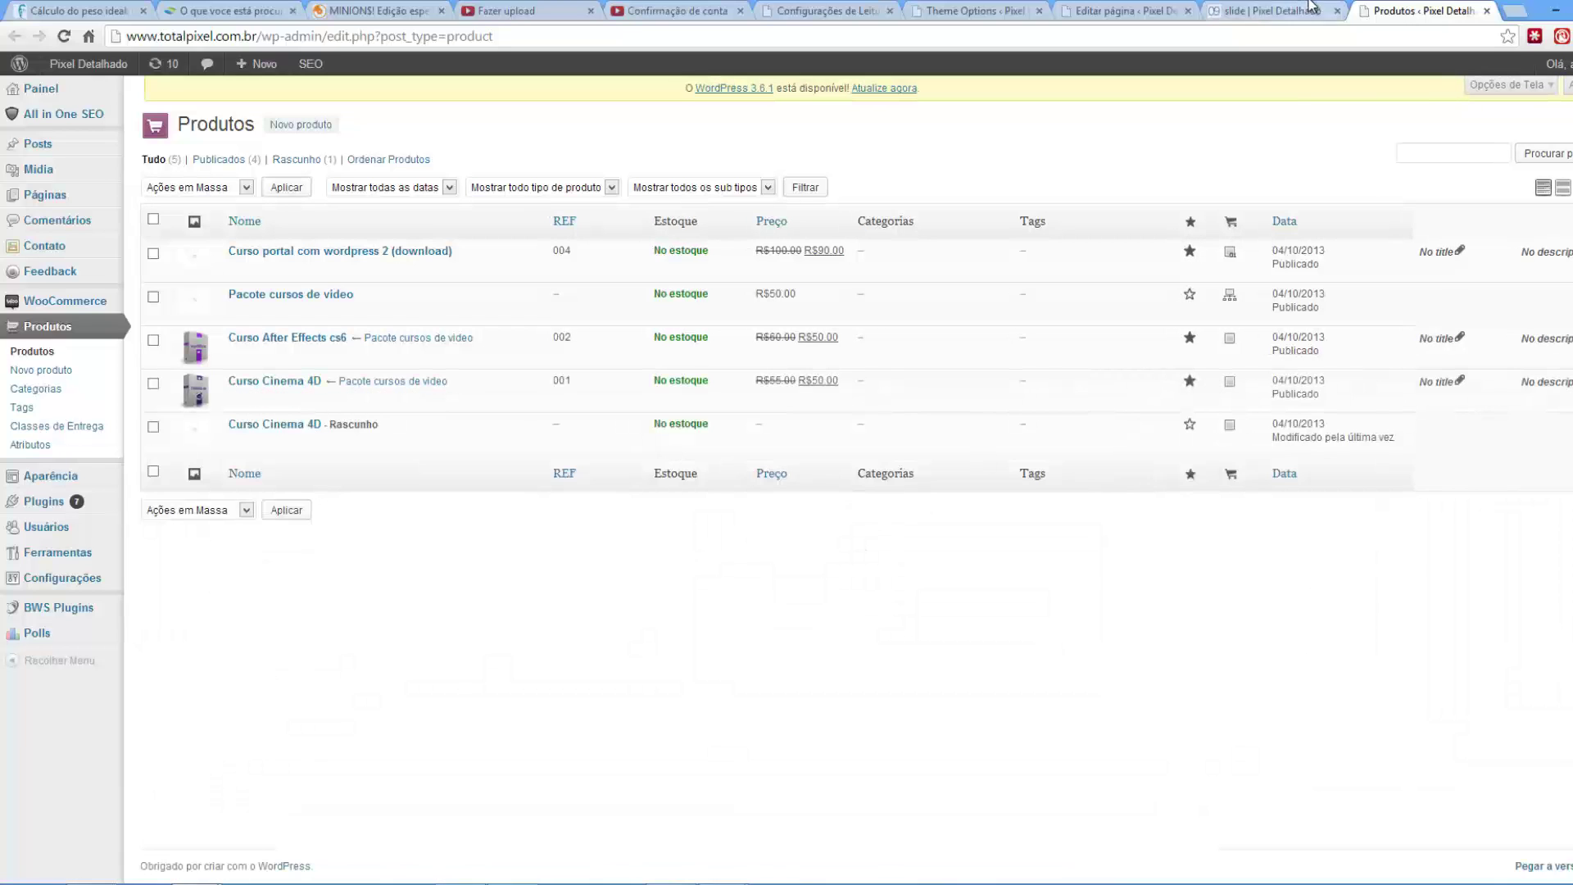
- Reload the shop's home page and view its featured products section below the slider
click(1273, 11)
scroll(1322, 268, down, 4)
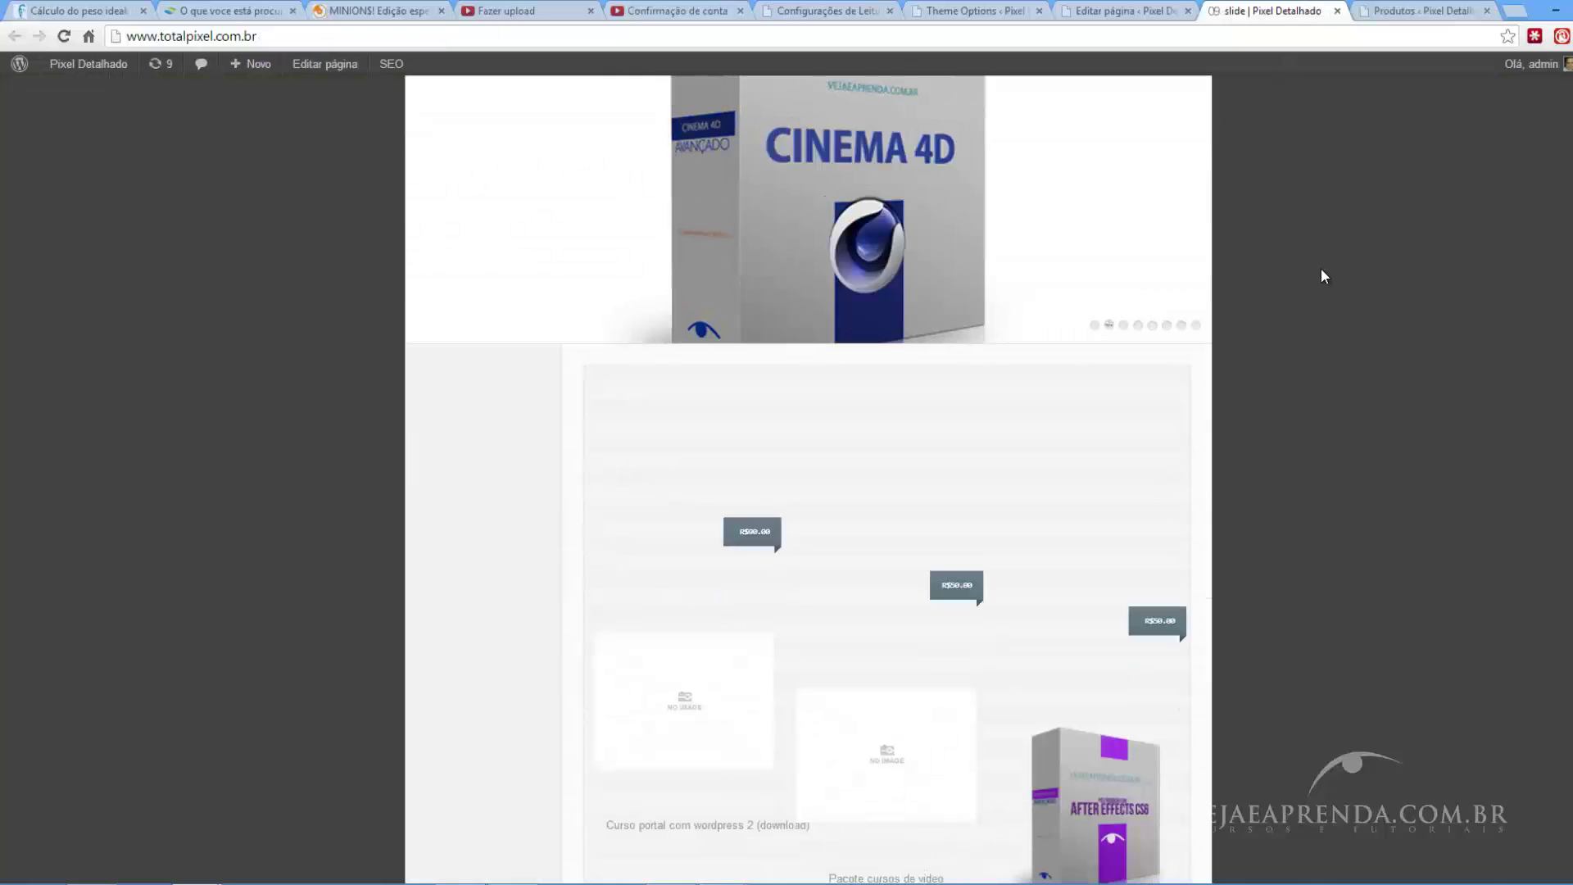
key(ctrl+l)
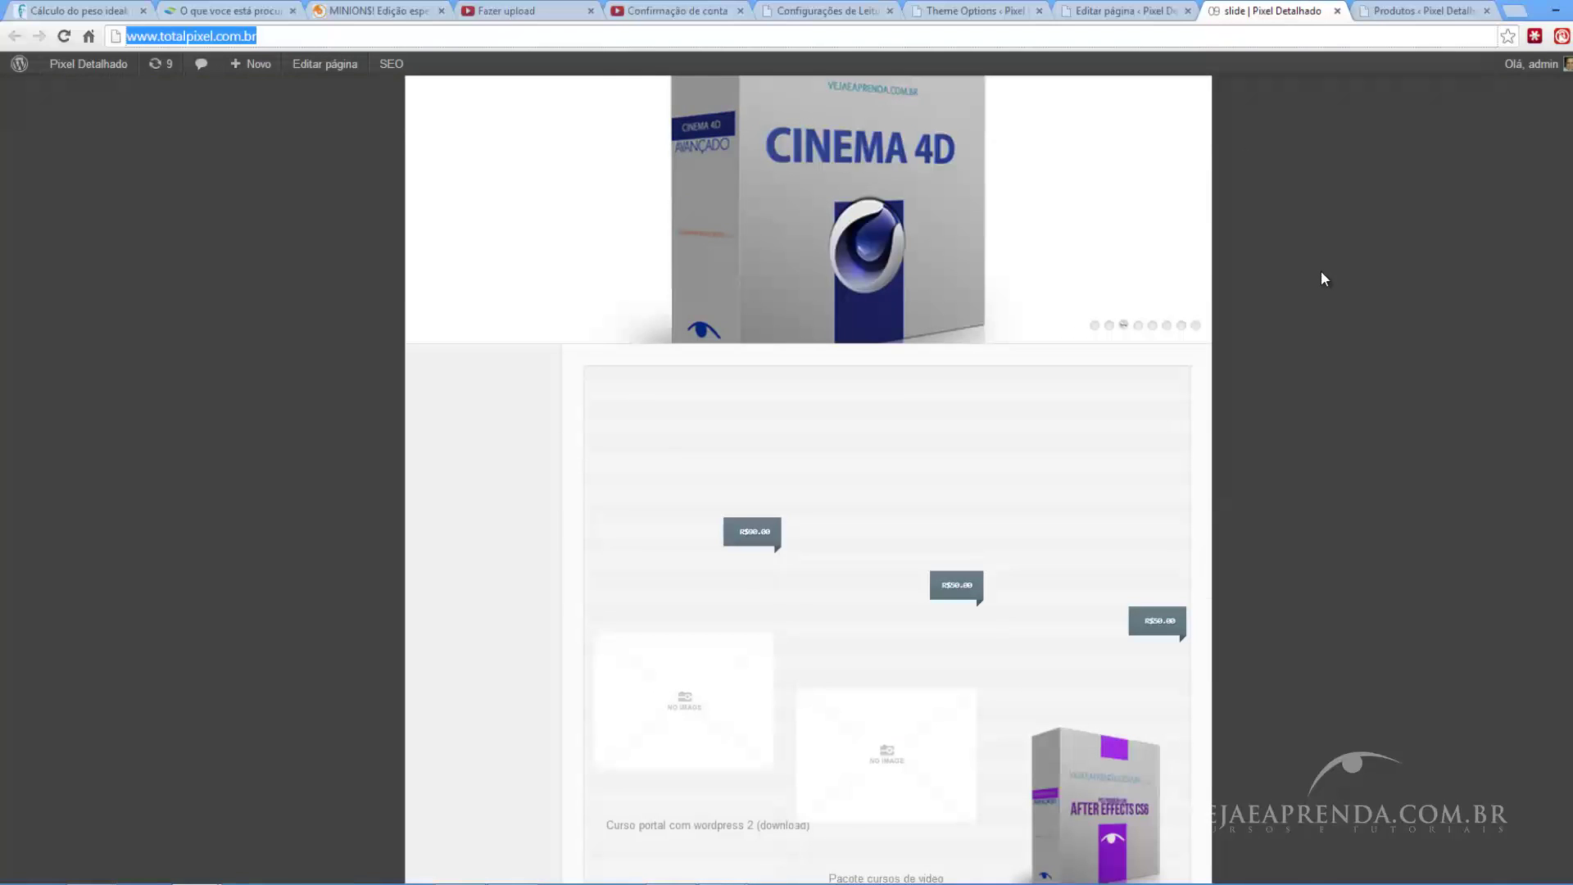
key(Return)
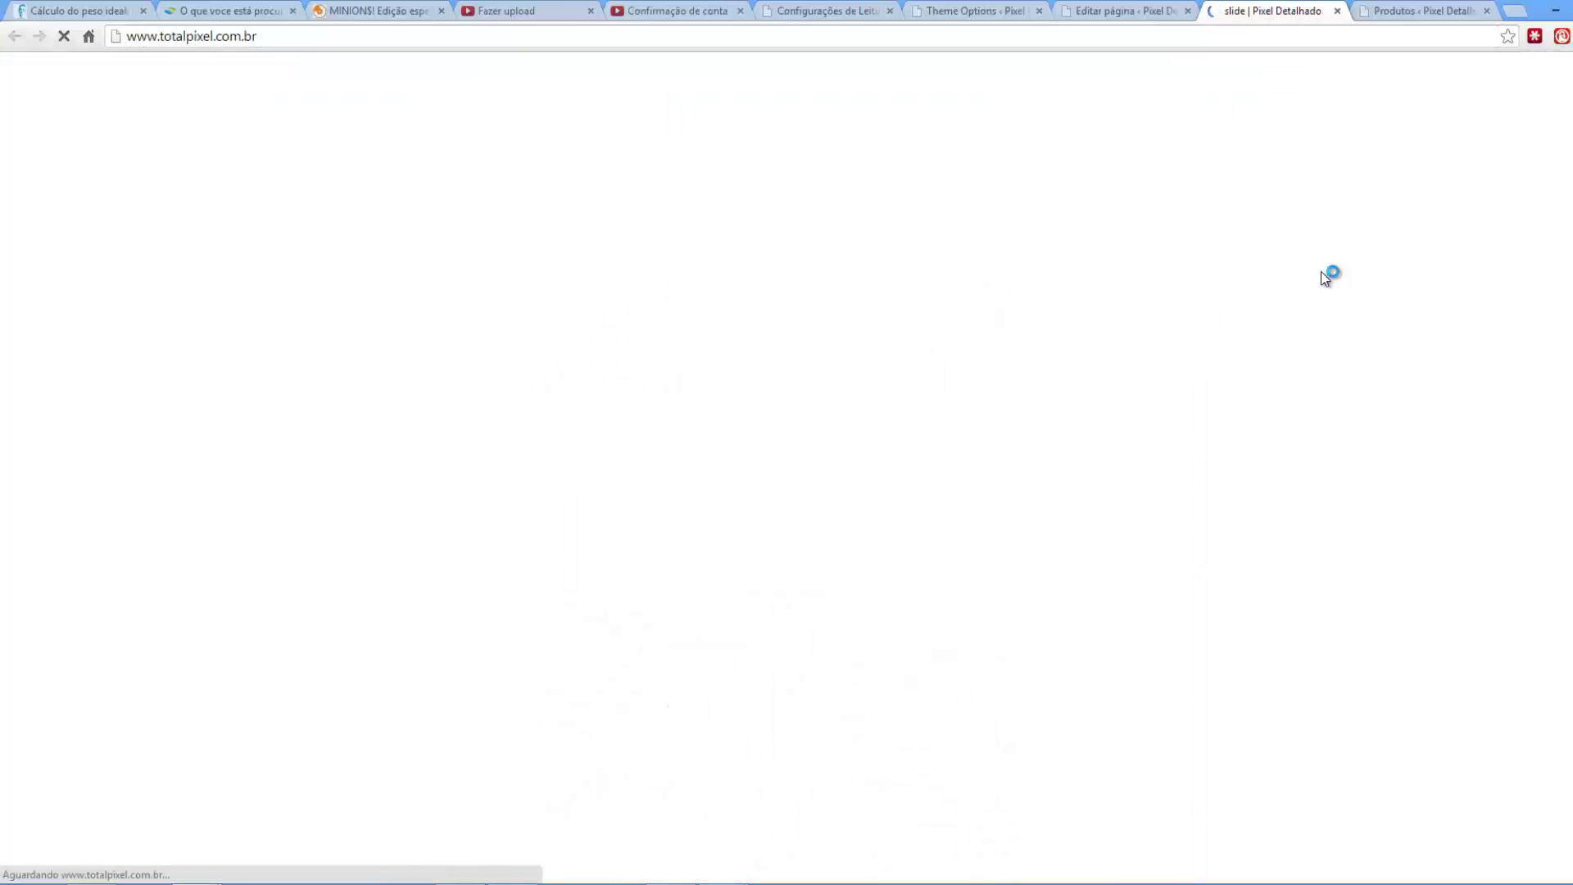
scroll(1321, 278, down, 1)
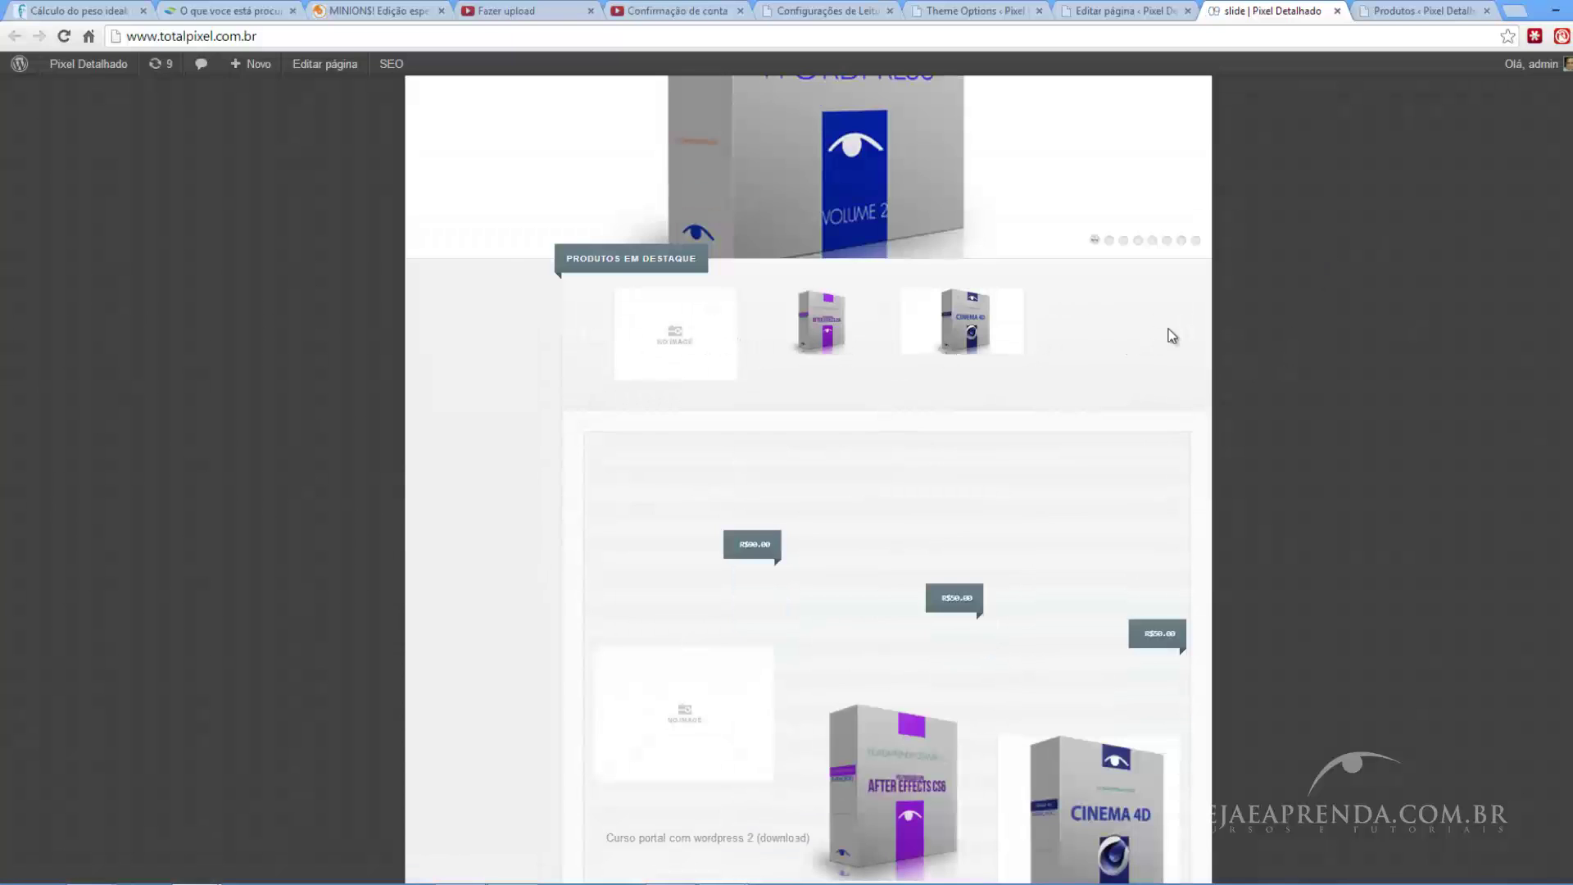
- Test the featured products carousel in both directions, and reload the page
click(1195, 347)
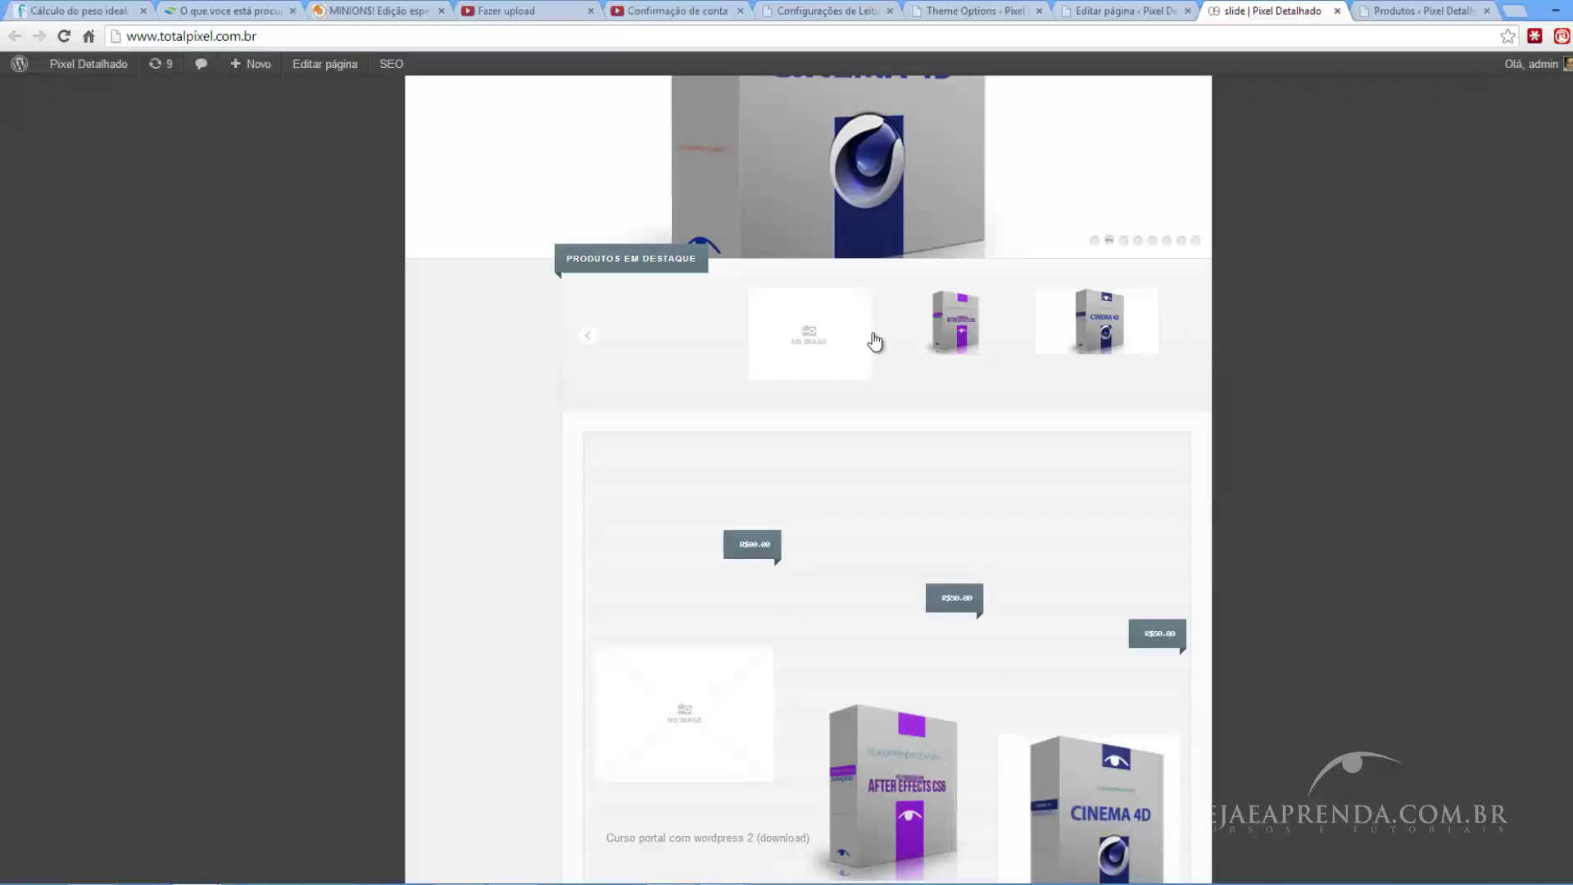
click(587, 344)
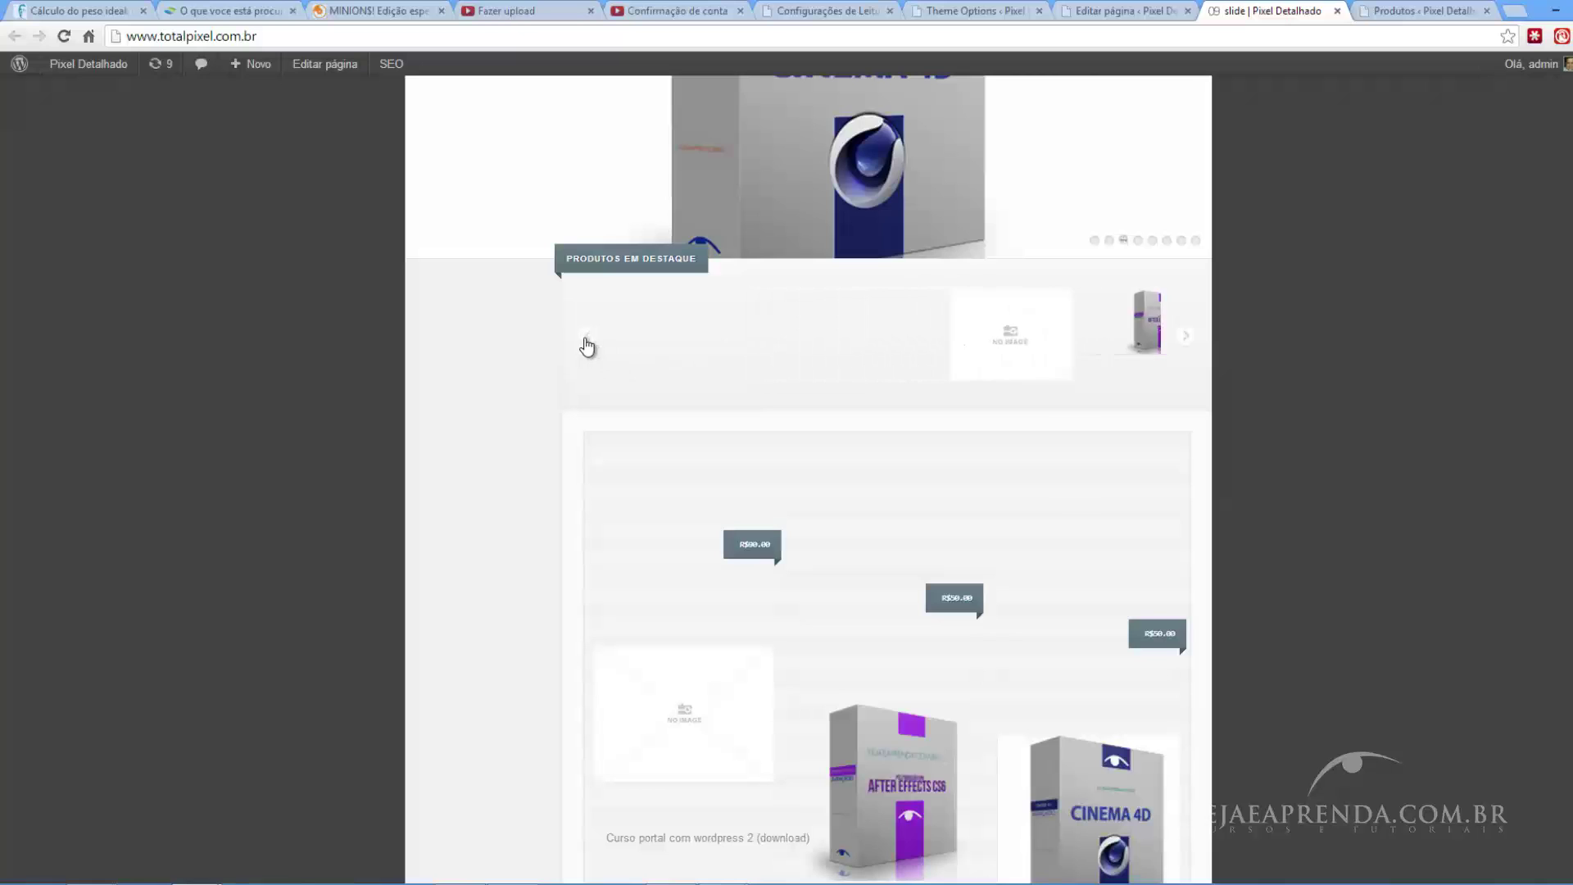
click(1188, 339)
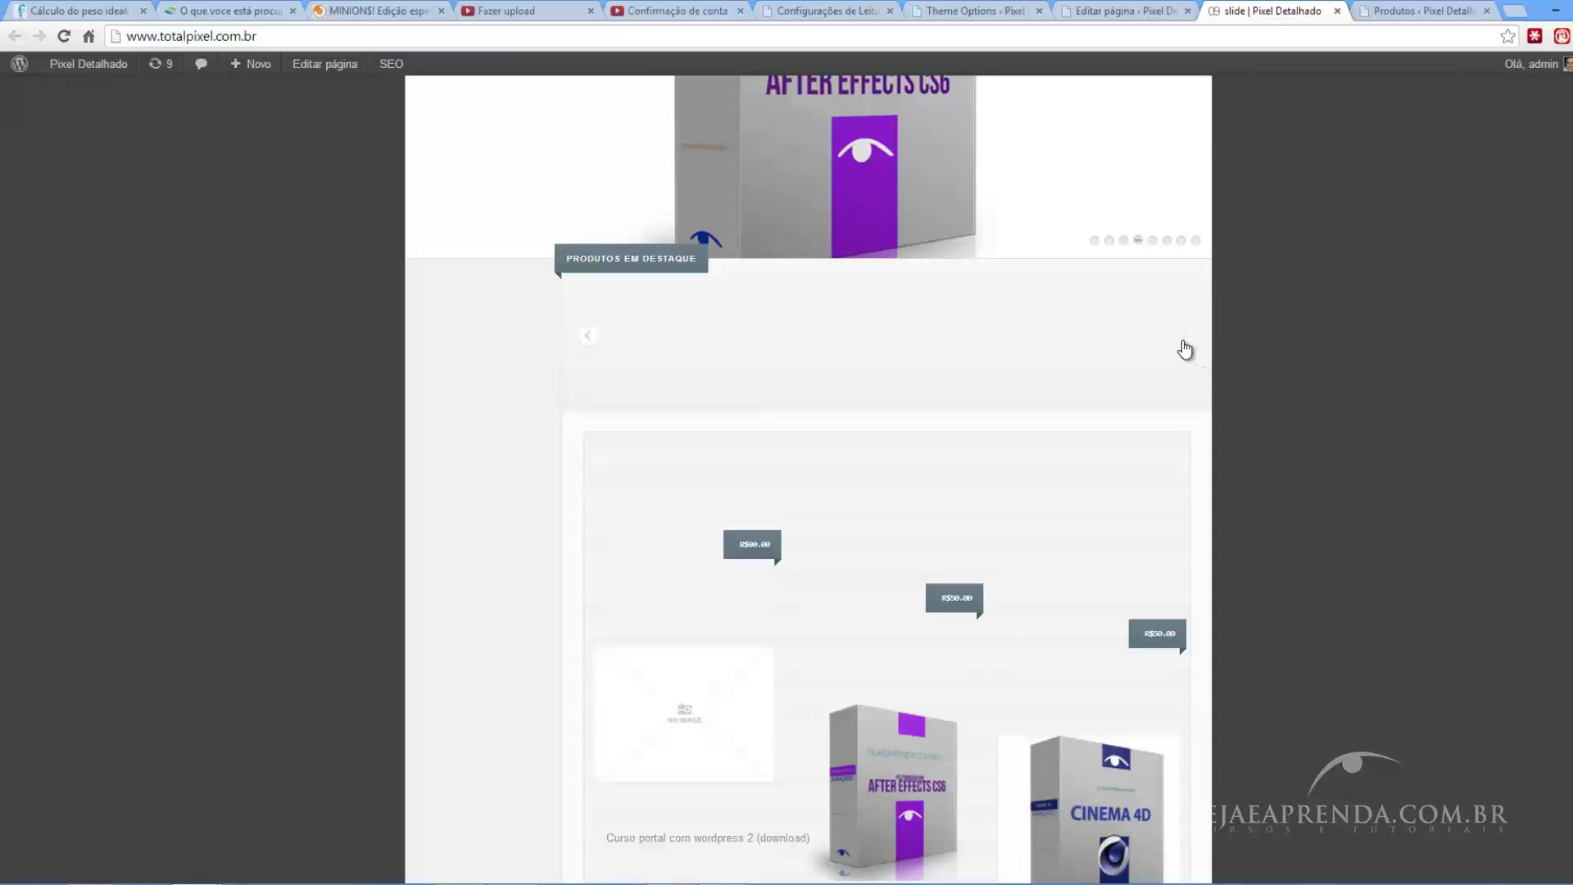
click(1185, 348)
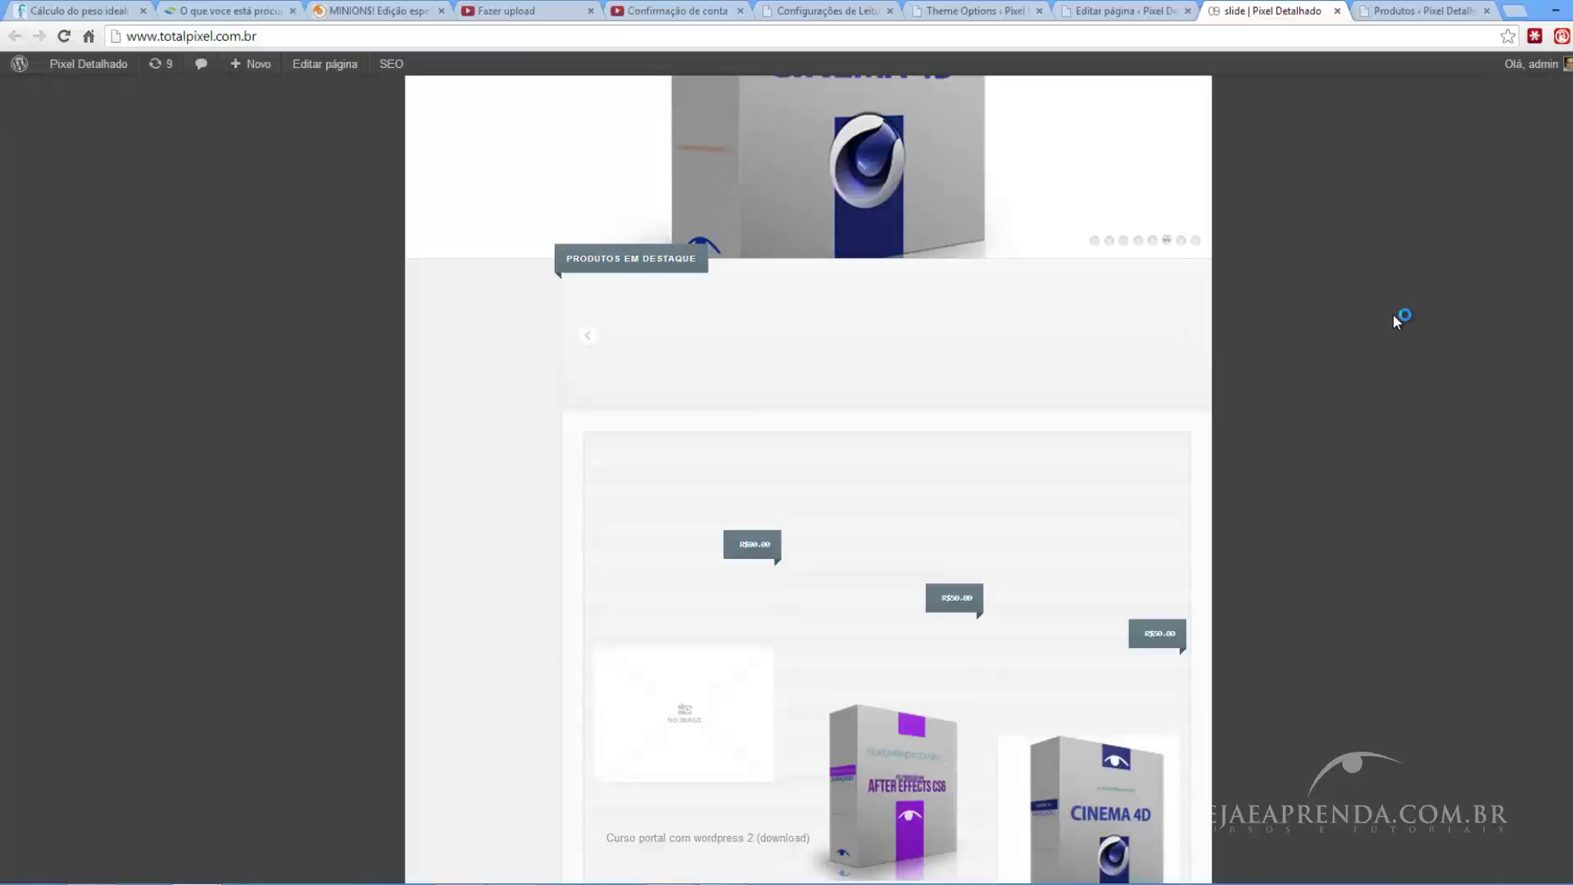
key(F5)
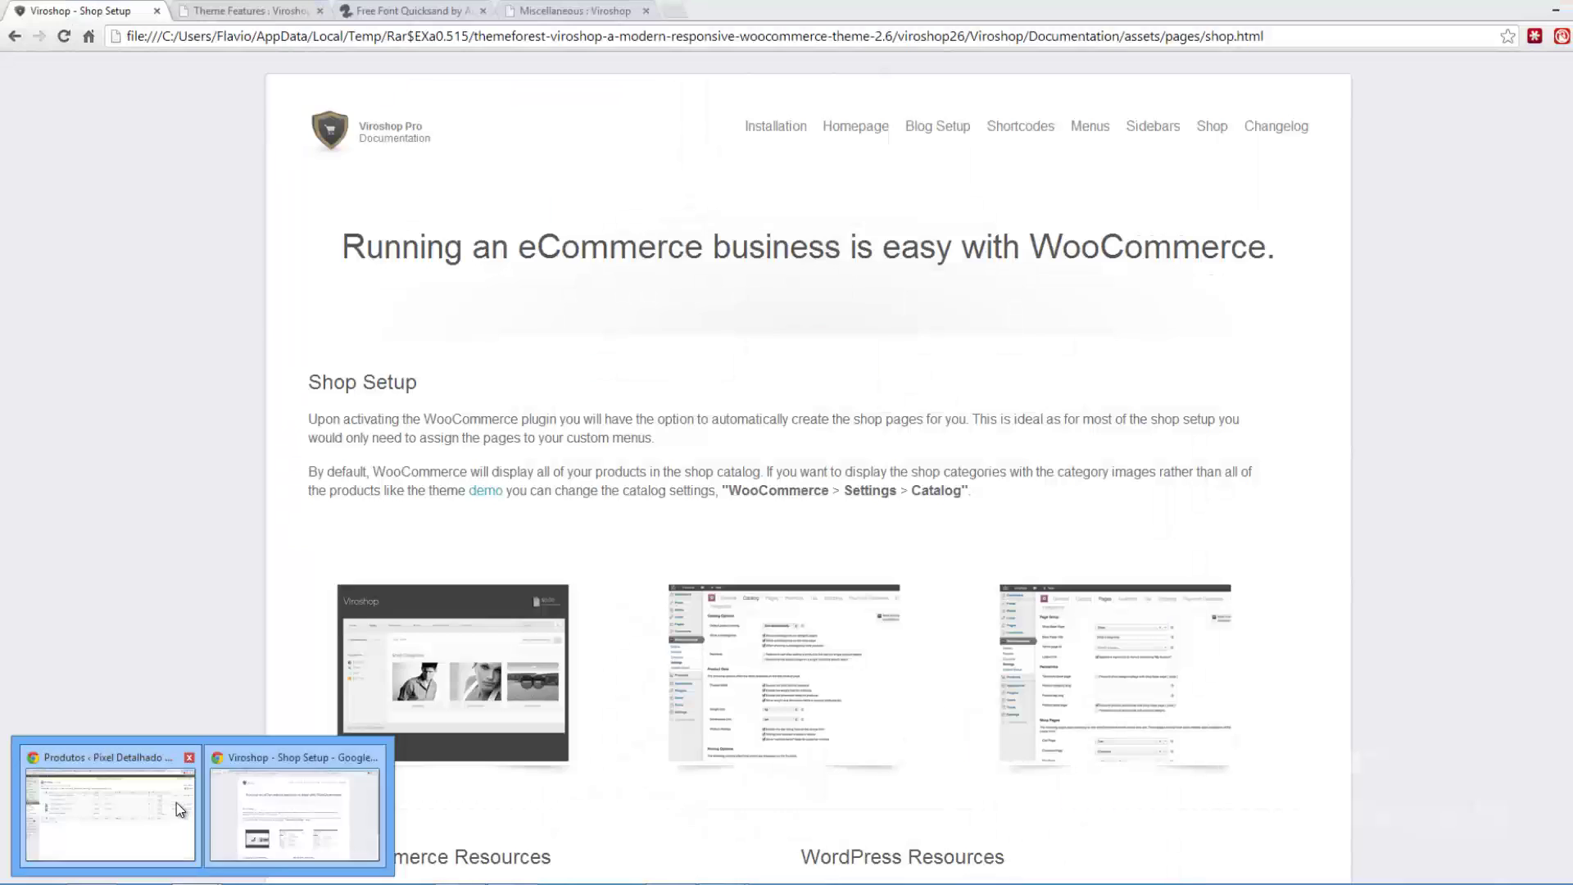
- Return to the WordPress admin, leave the unsaved Menu 1, and create a new navigation menu named Menu_principal
click(176, 803)
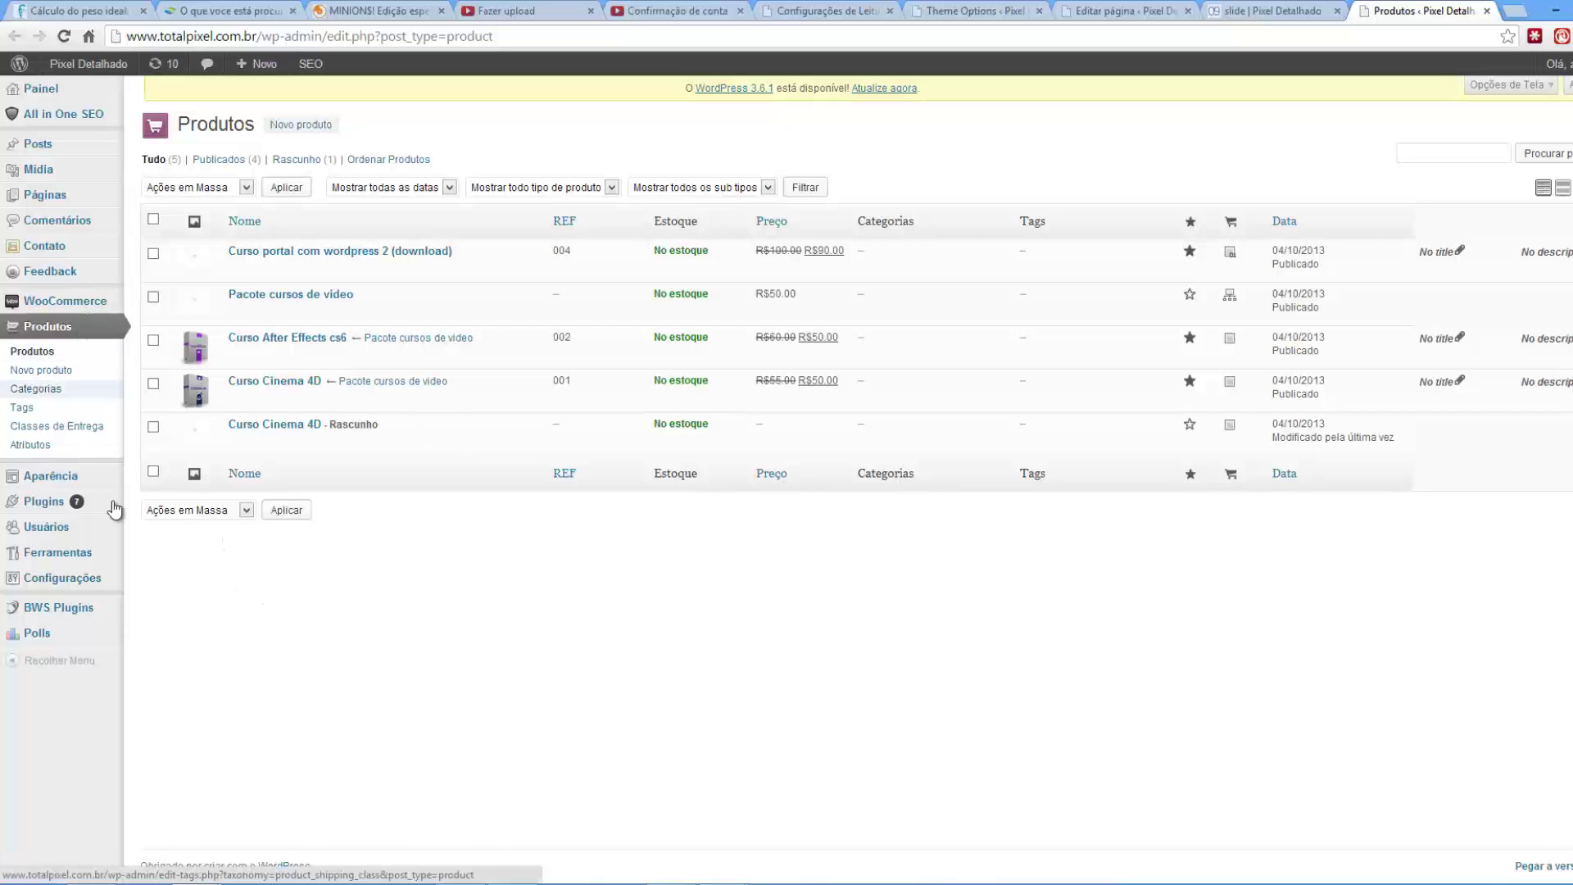
mouse_move(105, 475)
click(208, 538)
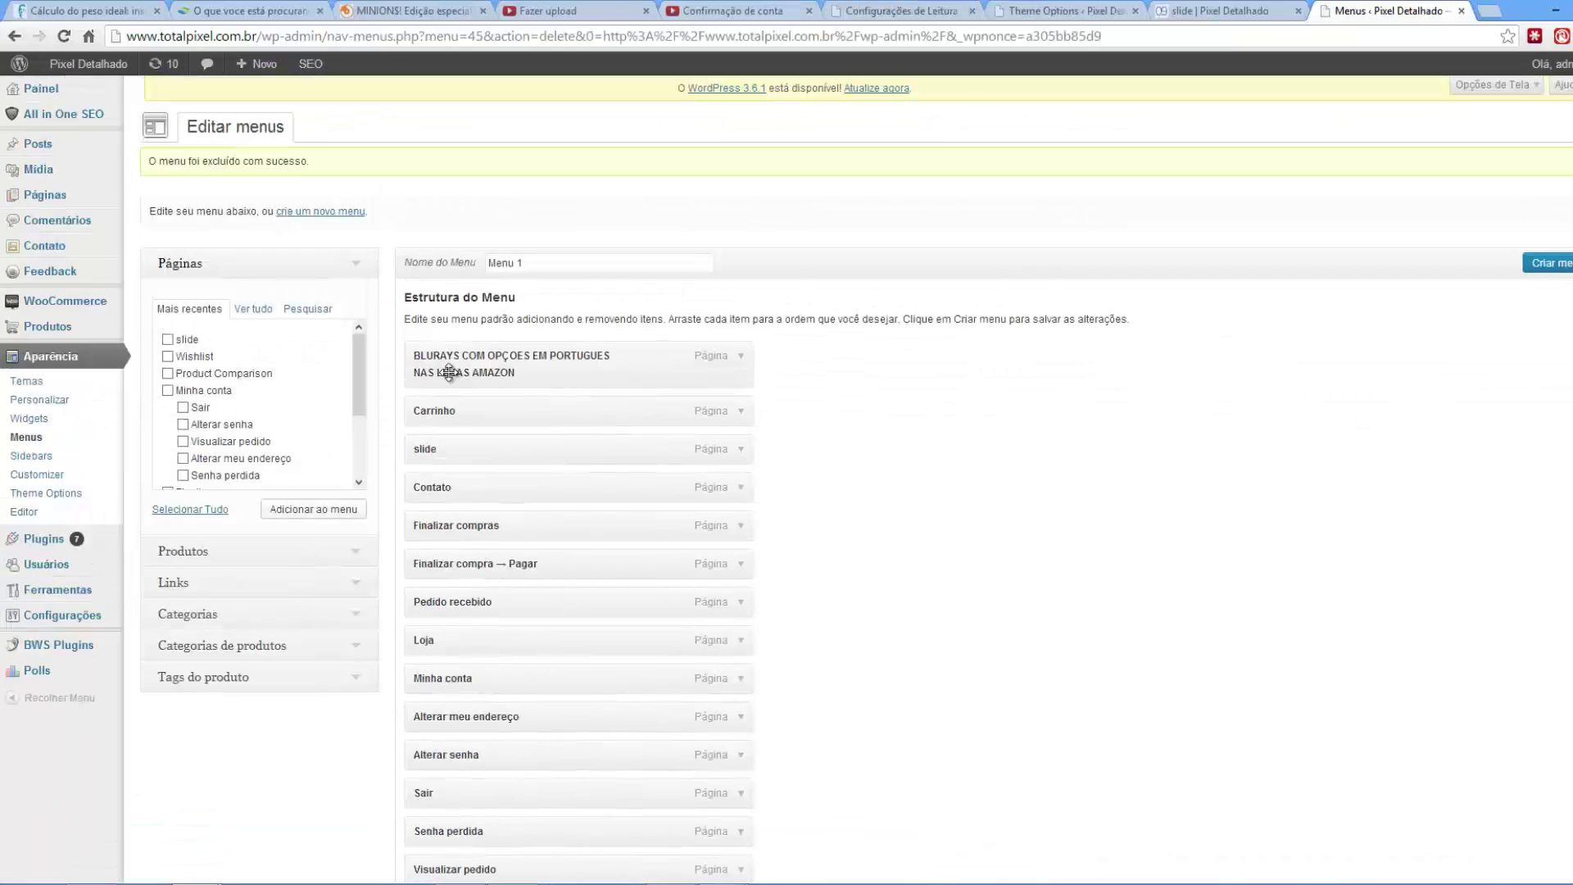
click(340, 211)
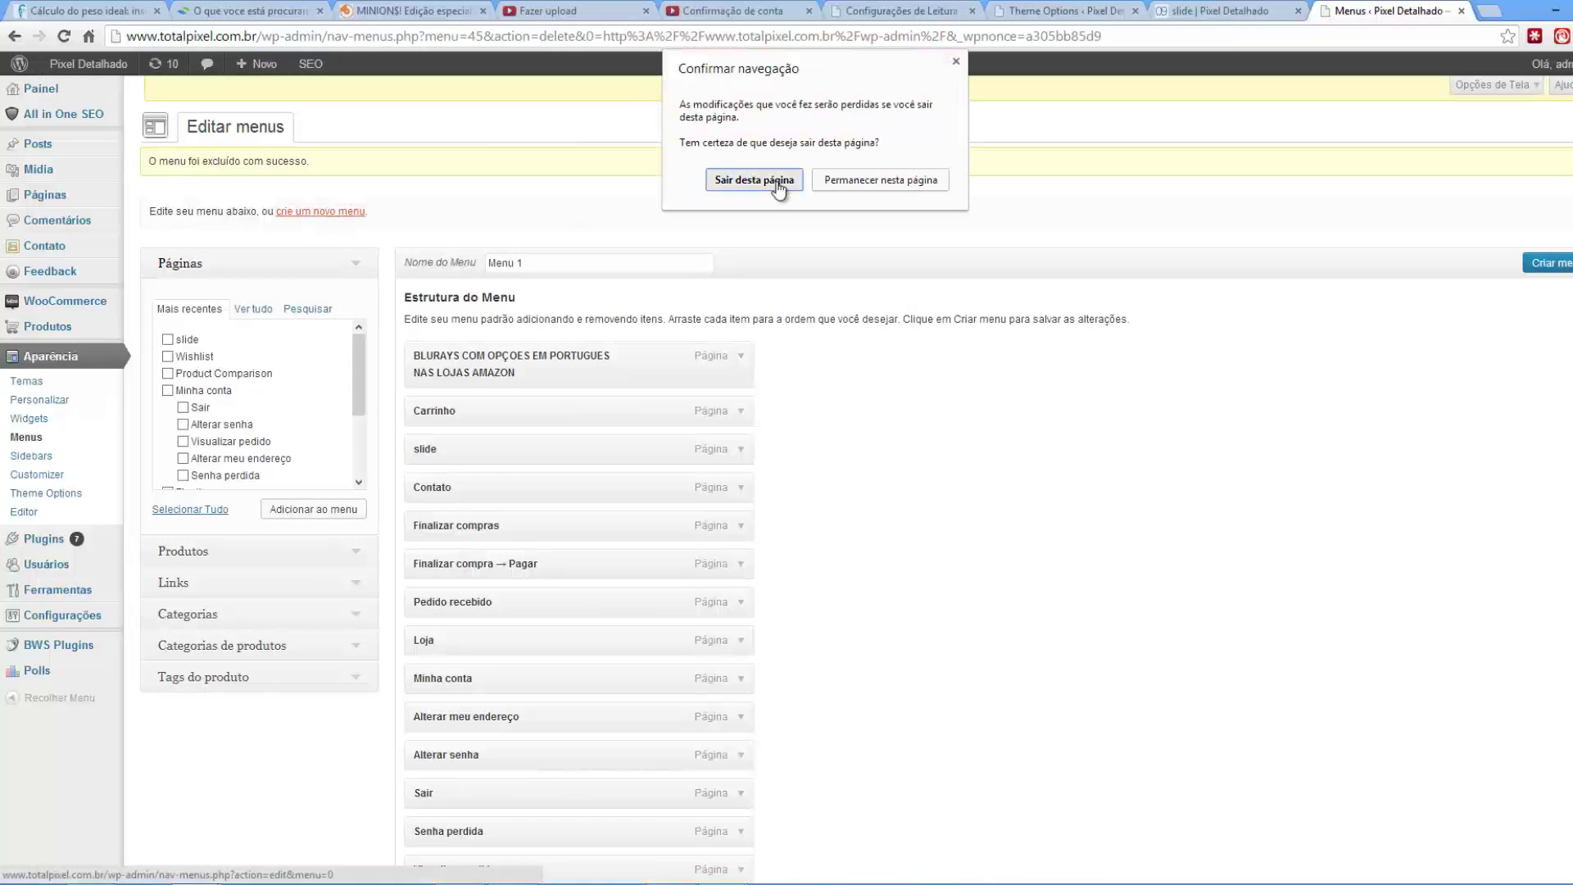
click(780, 187)
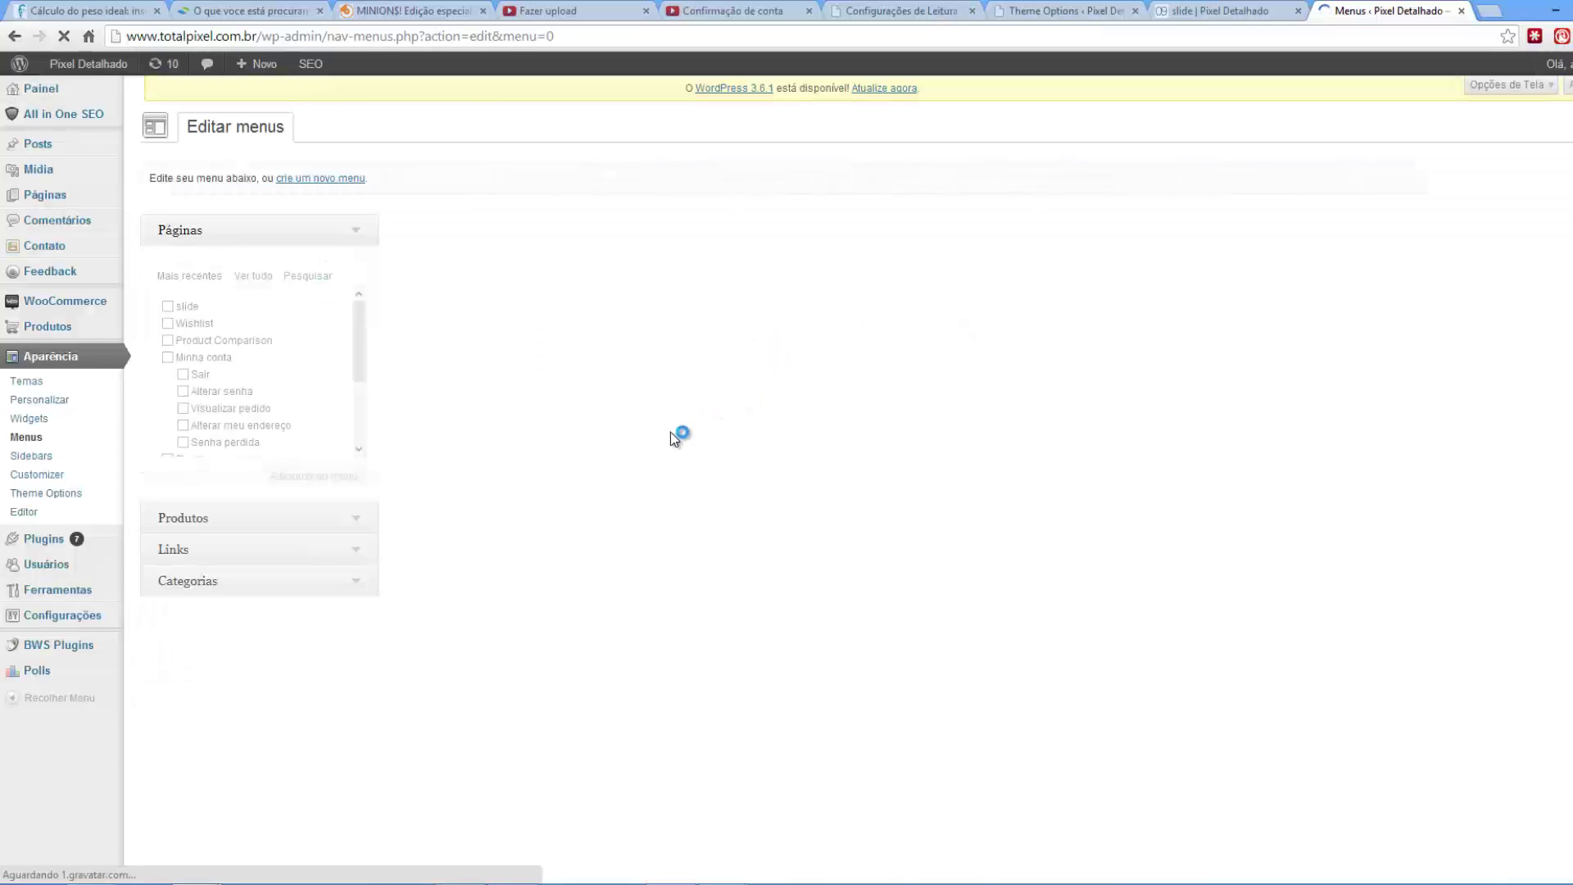
click(554, 230)
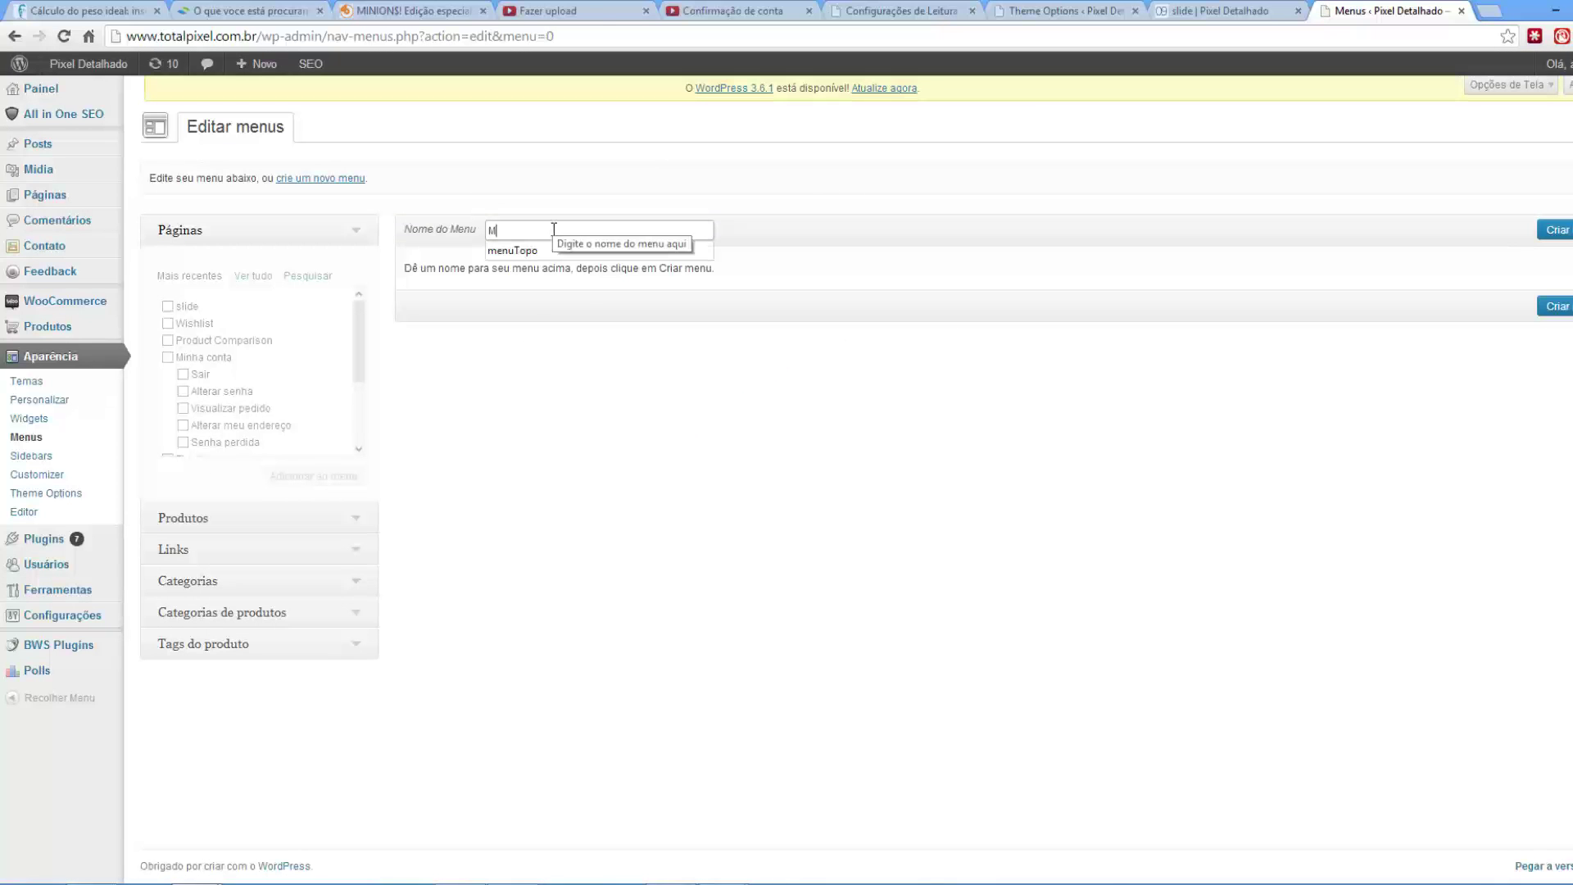
key(Escape)
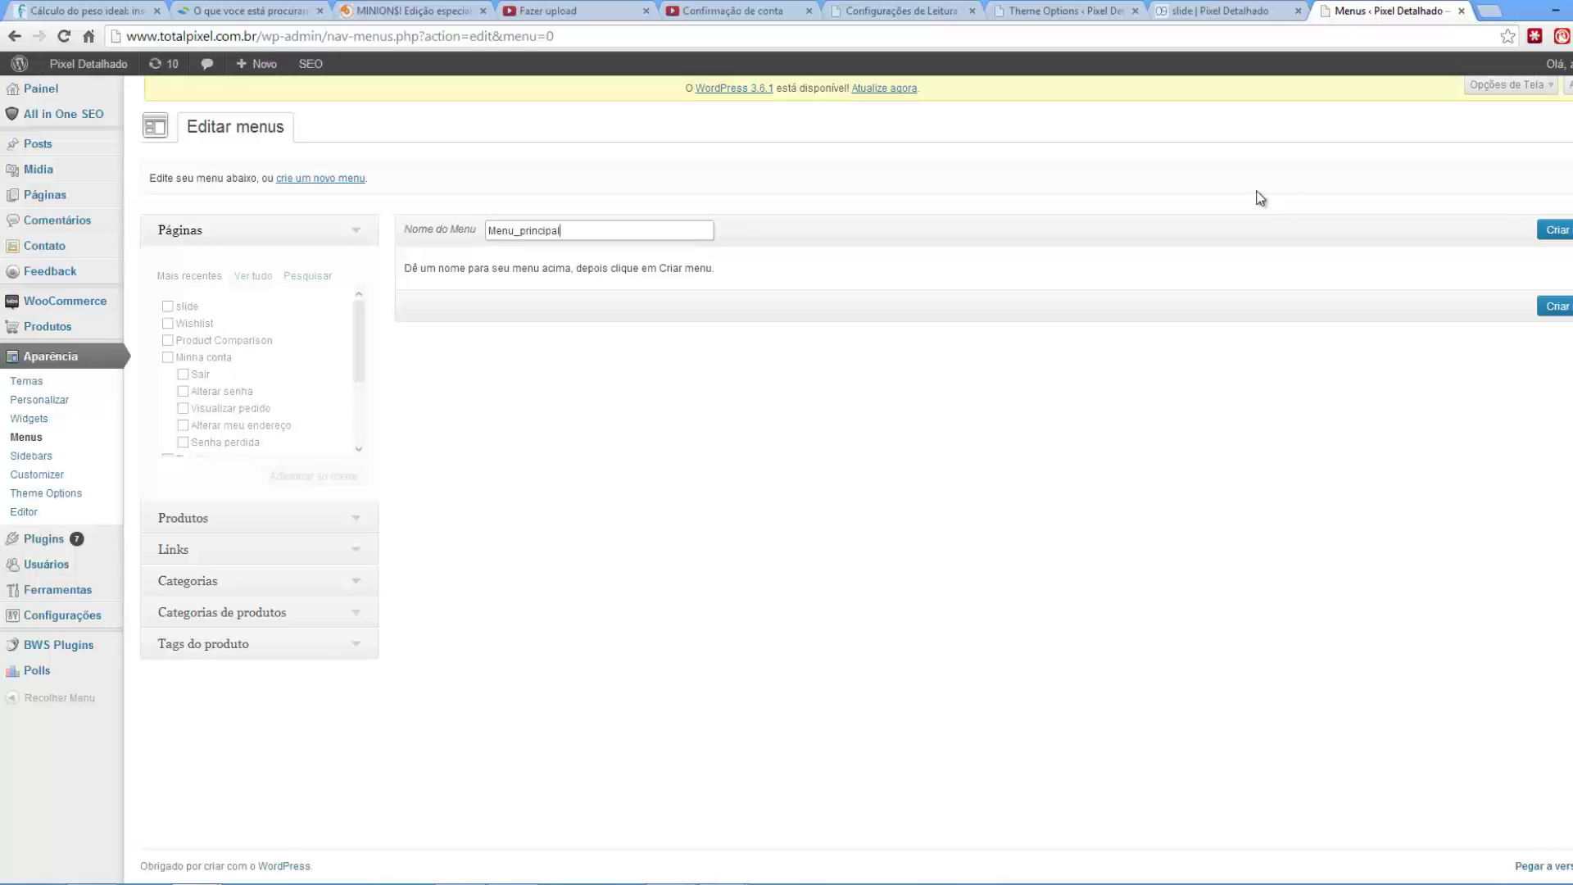
click(1552, 304)
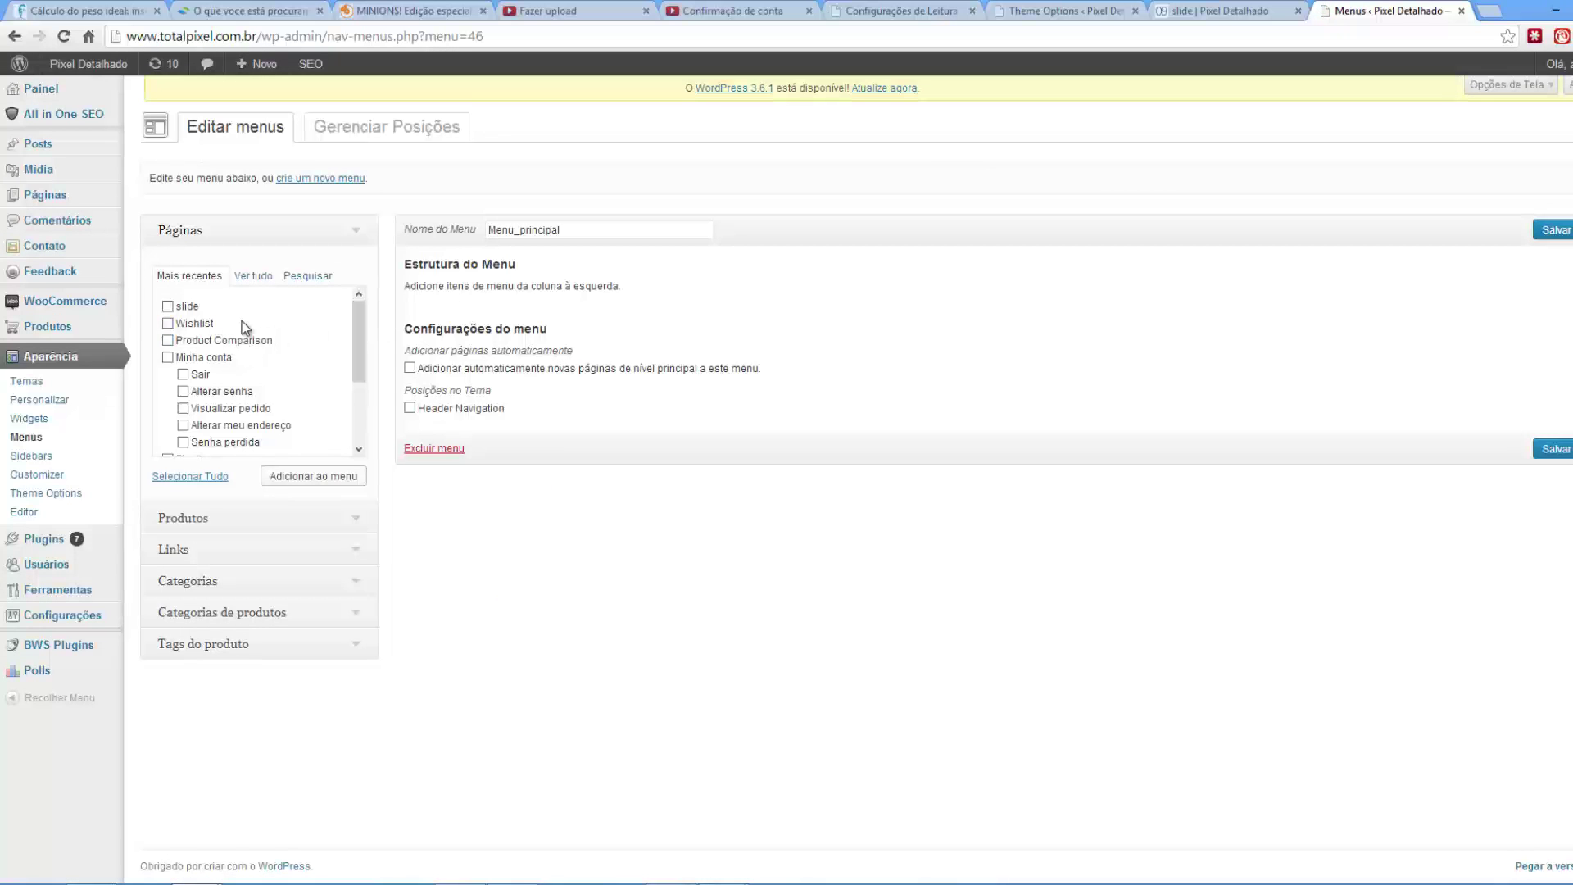
- Open the custom link form for Menu_principal, and copy the link address of the logo on the shop's home page
scroll(341, 327, down, 3)
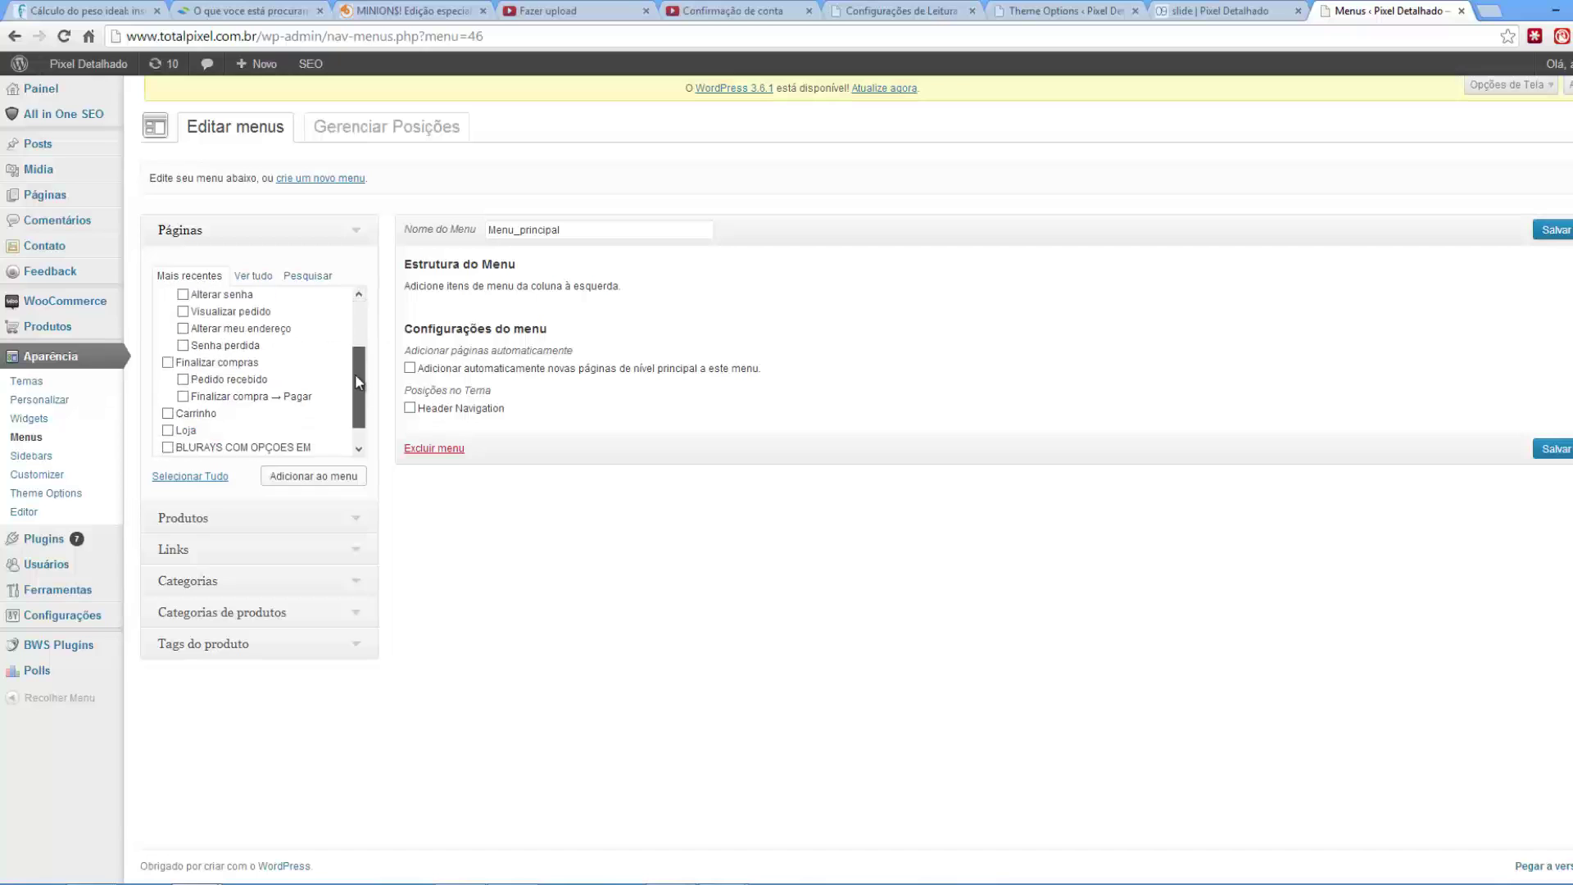
scroll(345, 319, up, 3)
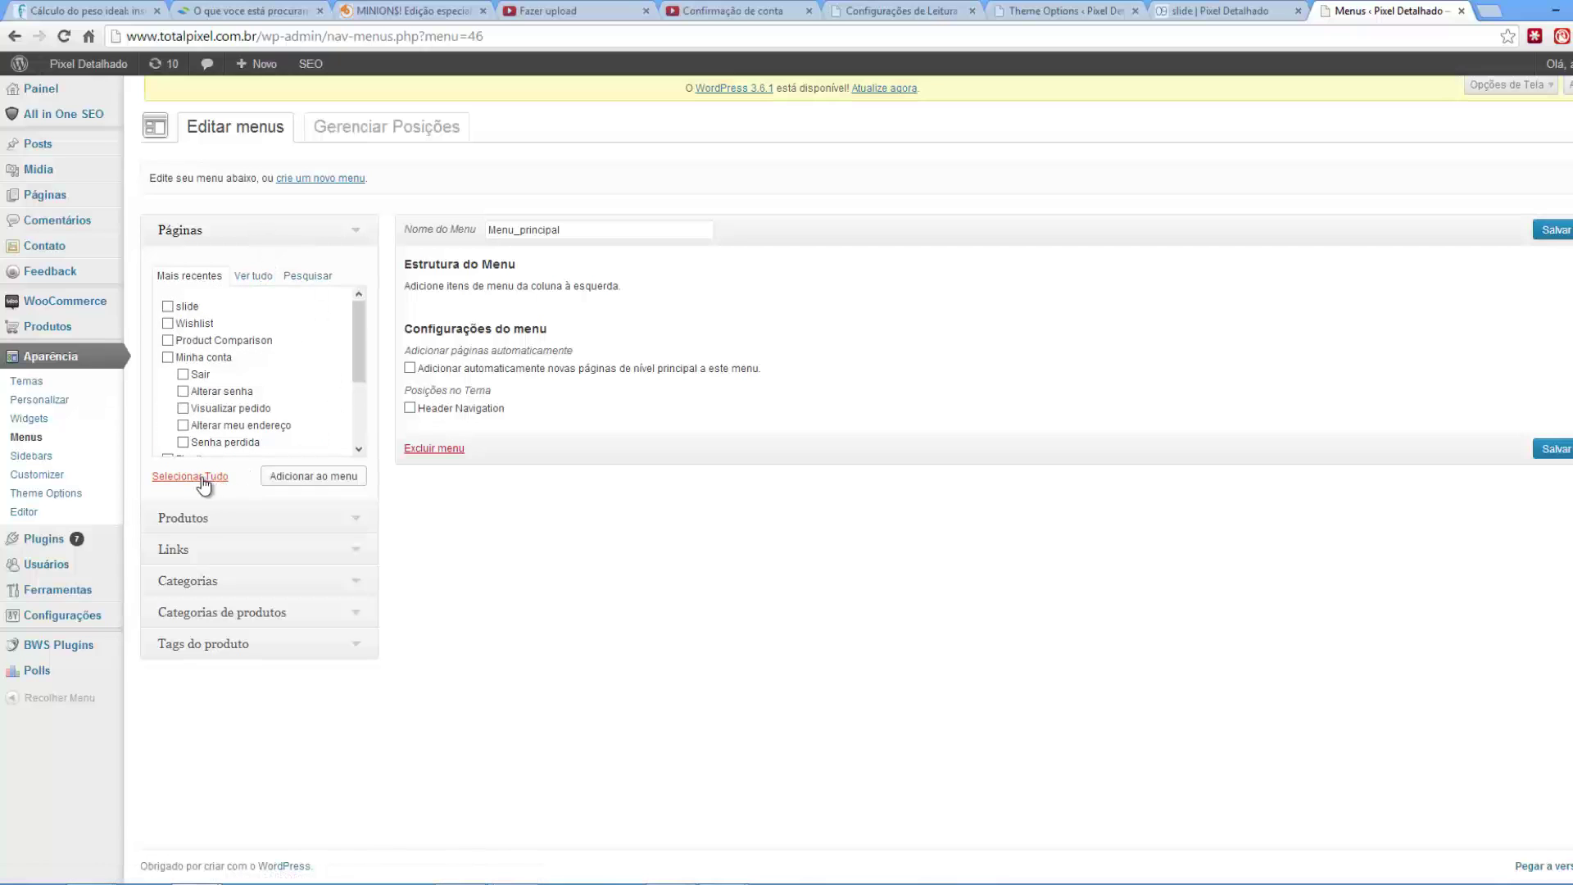
click(232, 550)
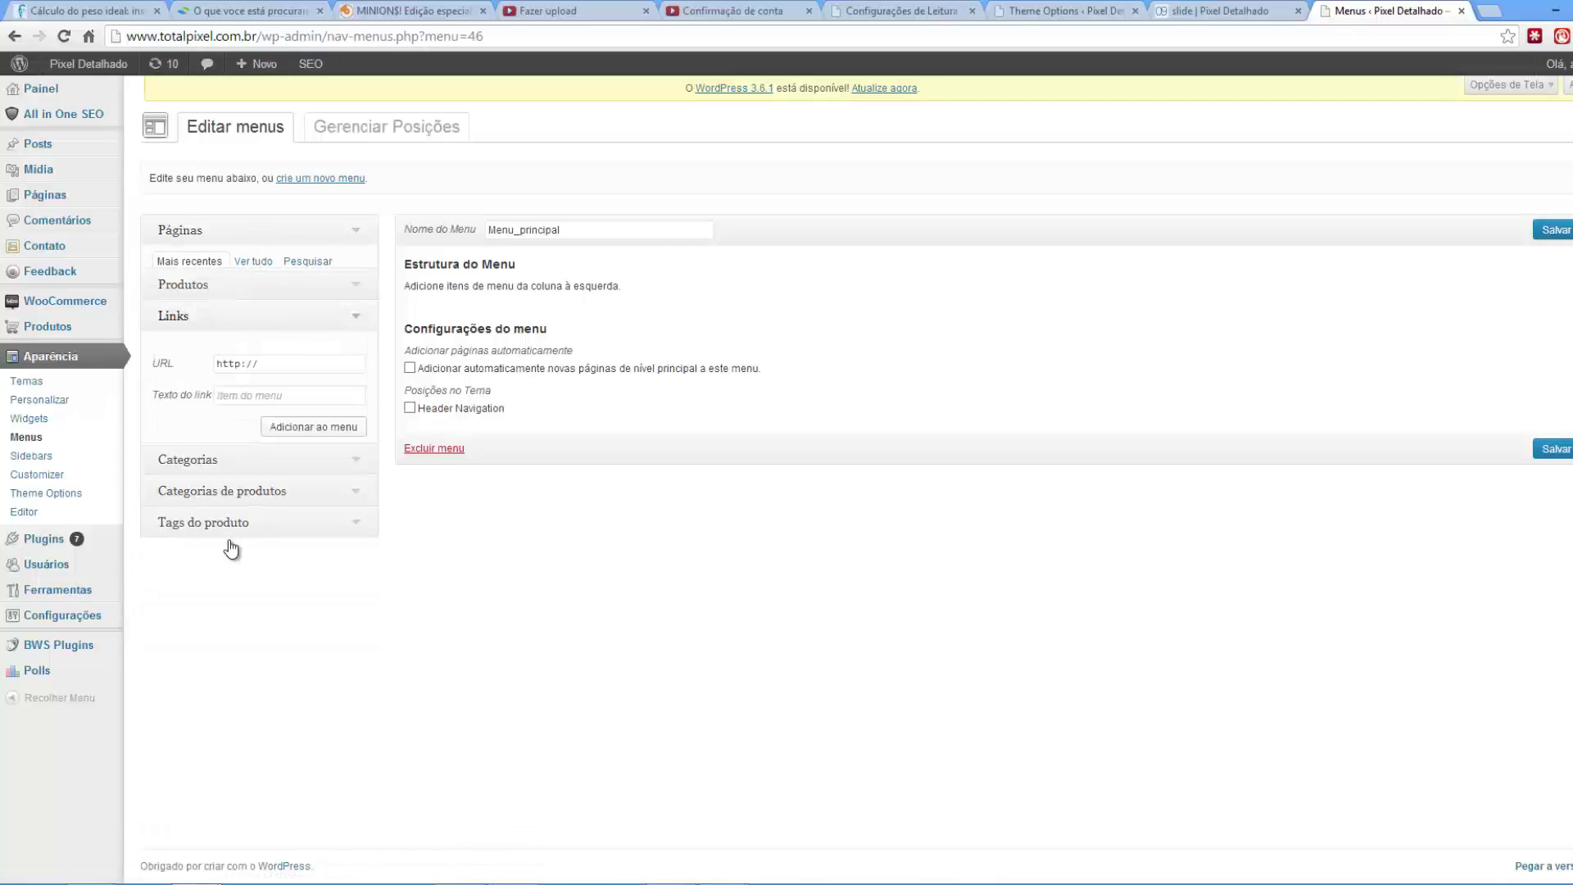
click(284, 341)
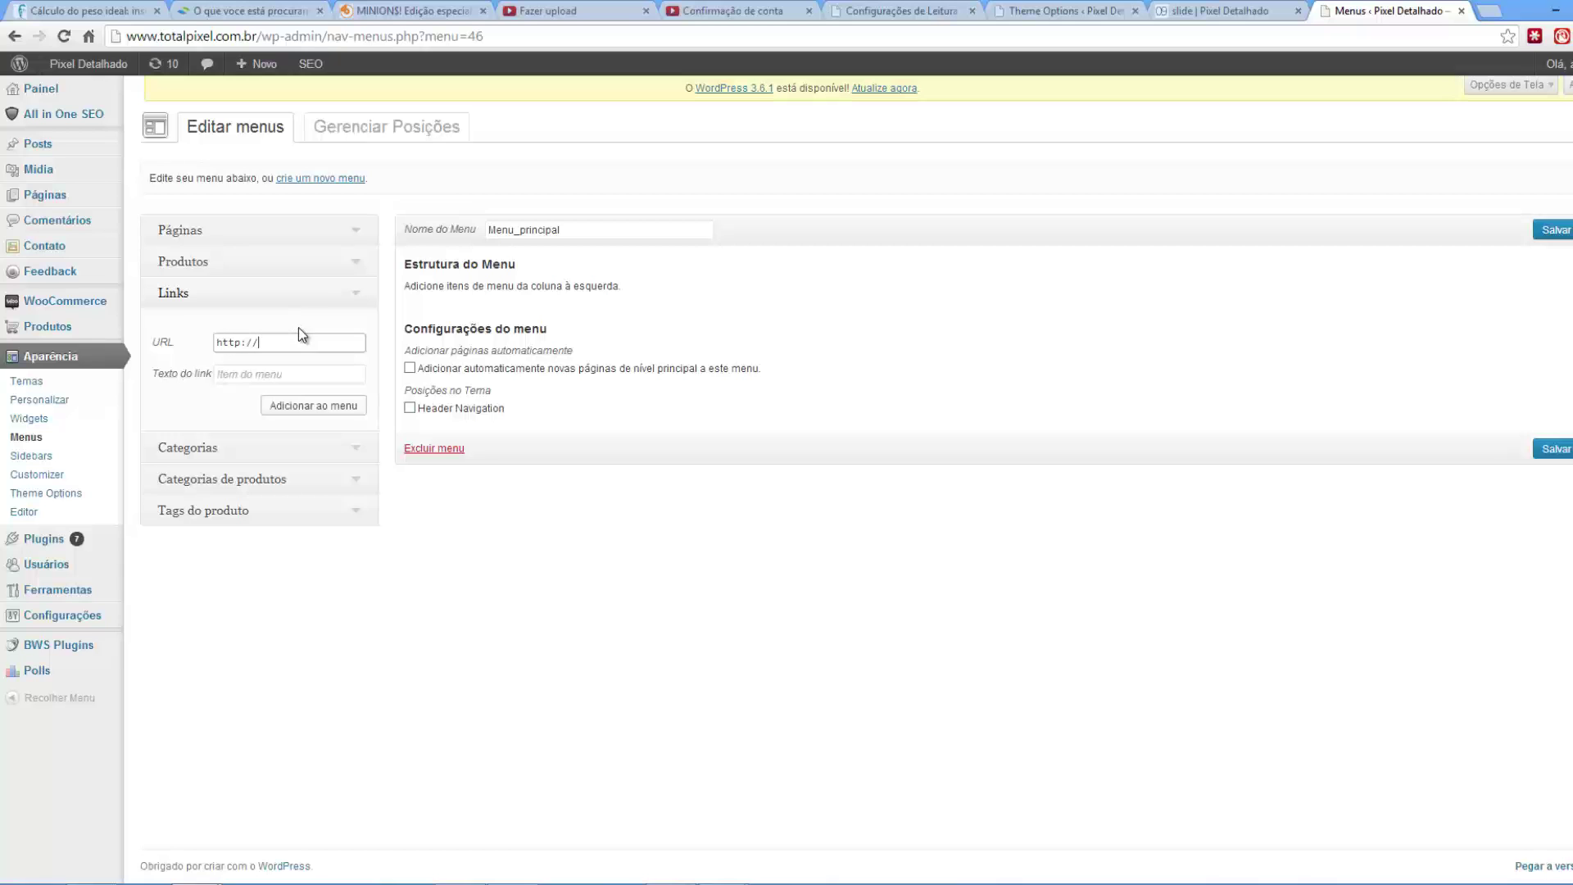
click(1199, 8)
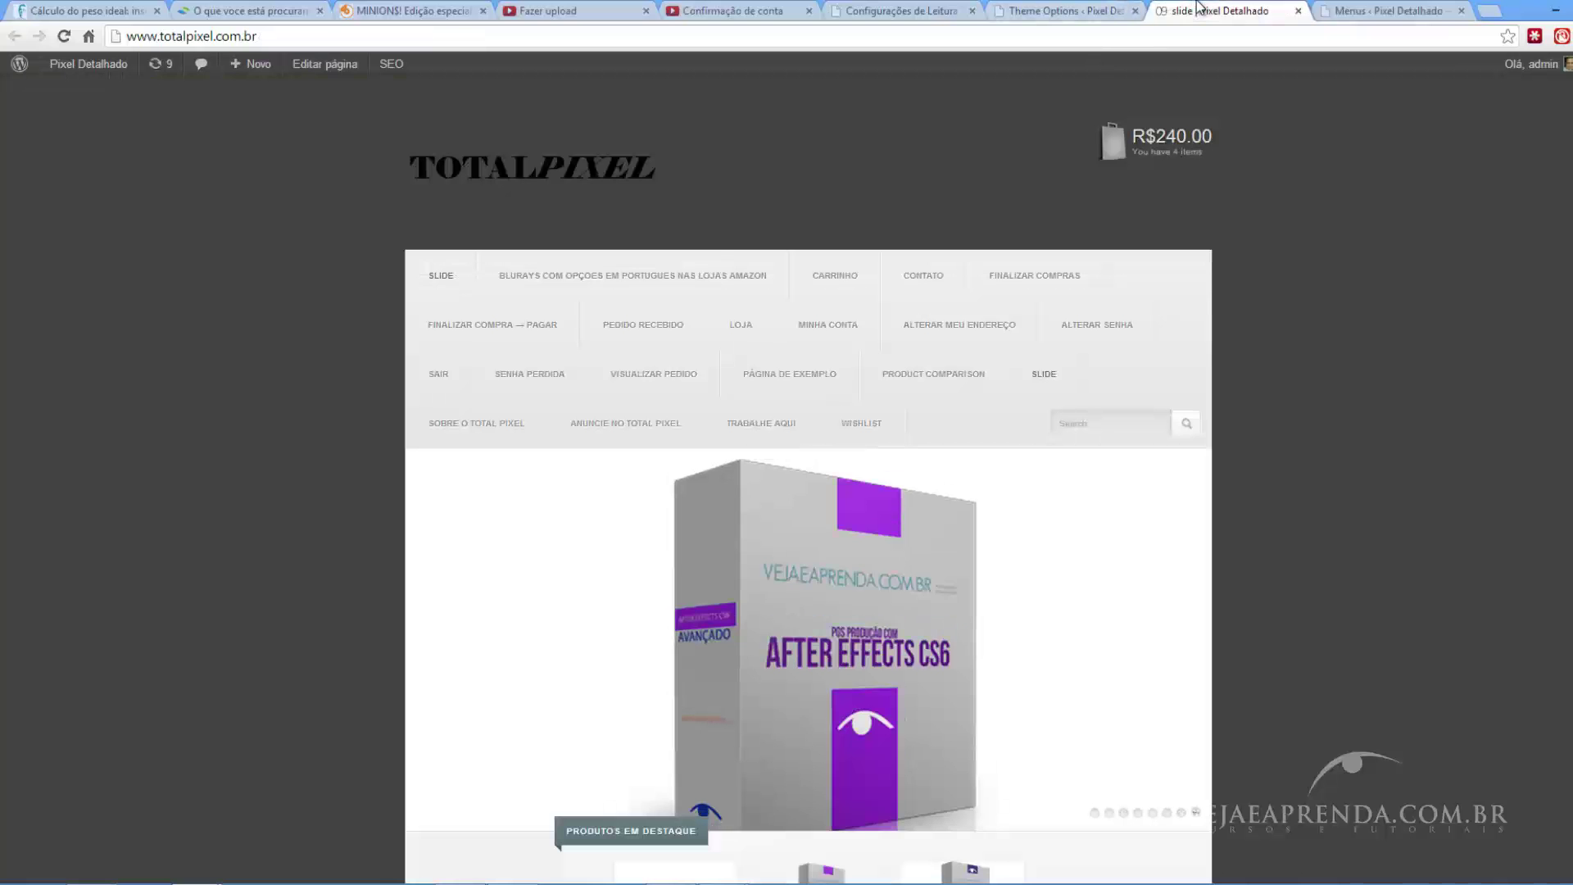
right_click(481, 167)
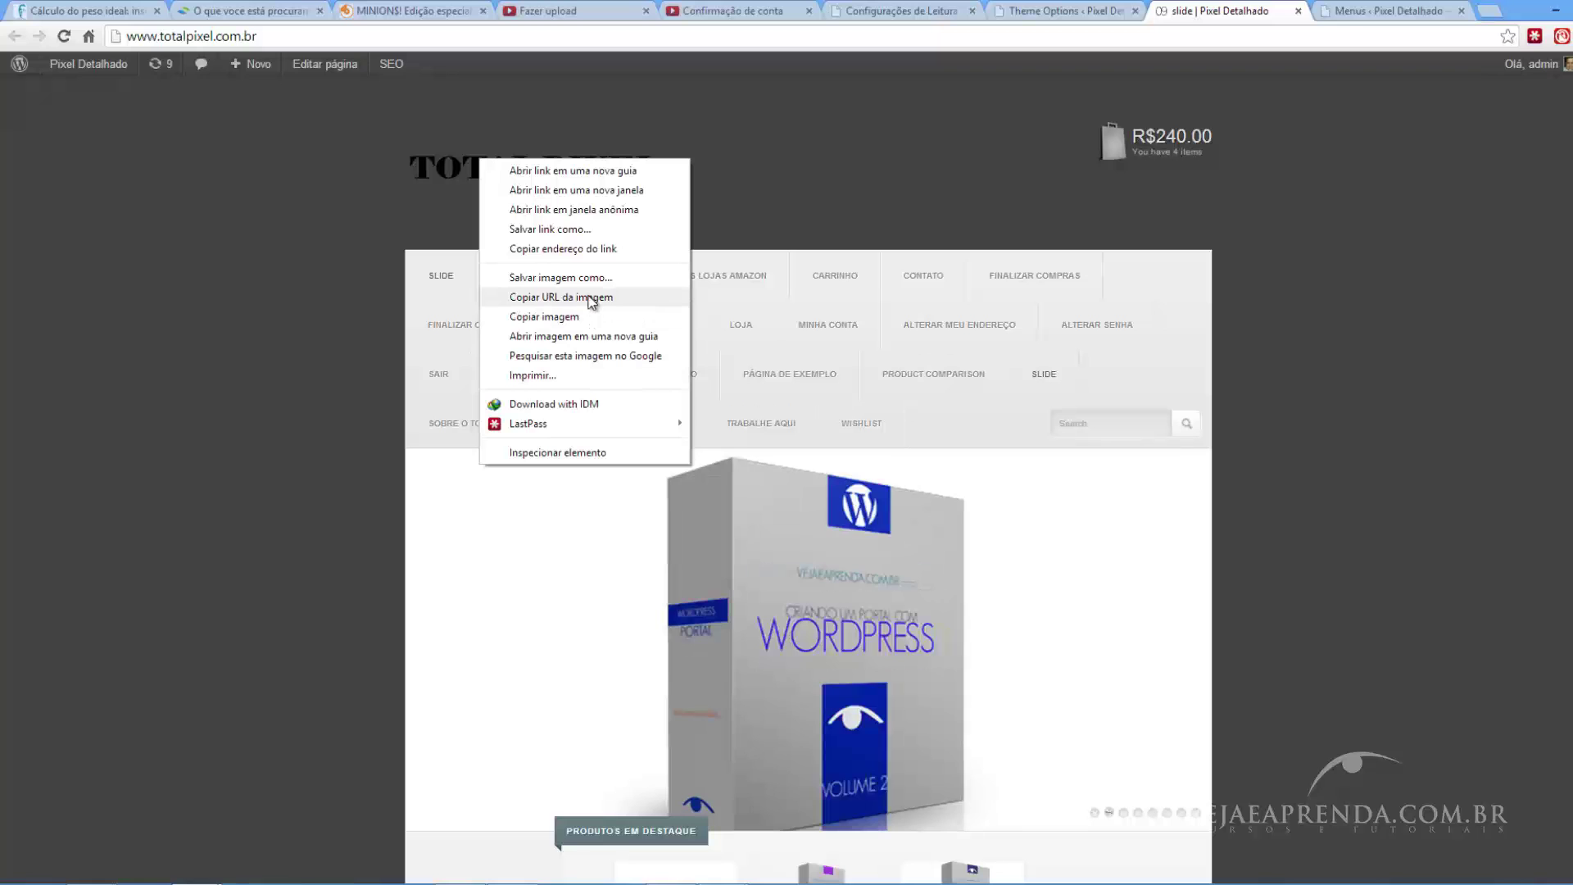
click(618, 249)
- Add a custom link with the text Home to Menu_principal, using the copied shop address as its URL
click(1426, 11)
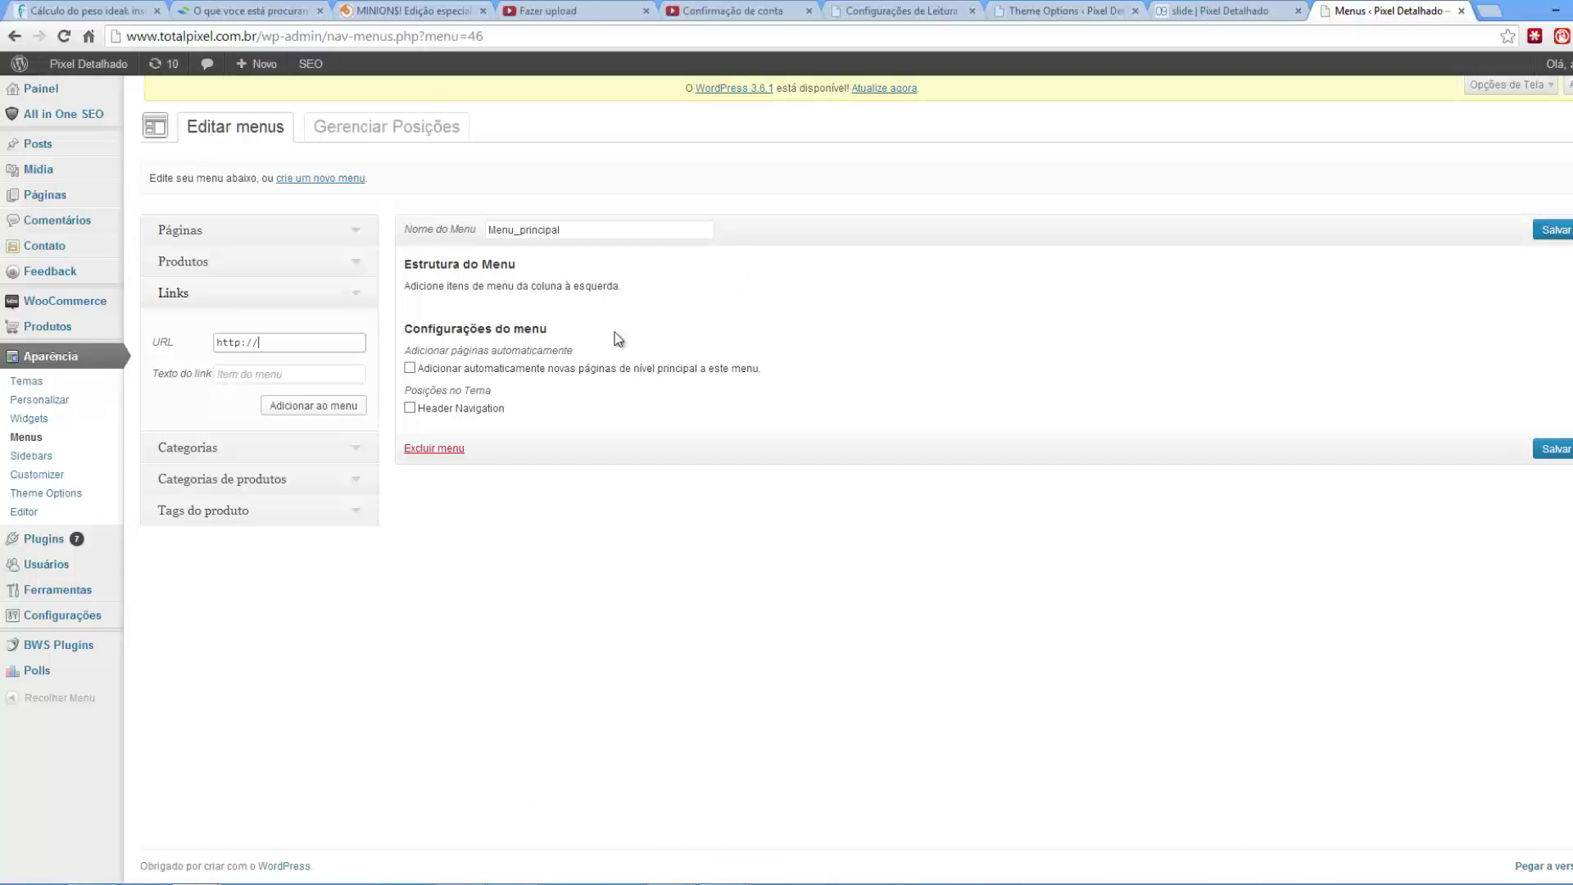
triple_click(246, 342)
right_click(246, 343)
click(164, 360)
click(286, 374)
text(Home)
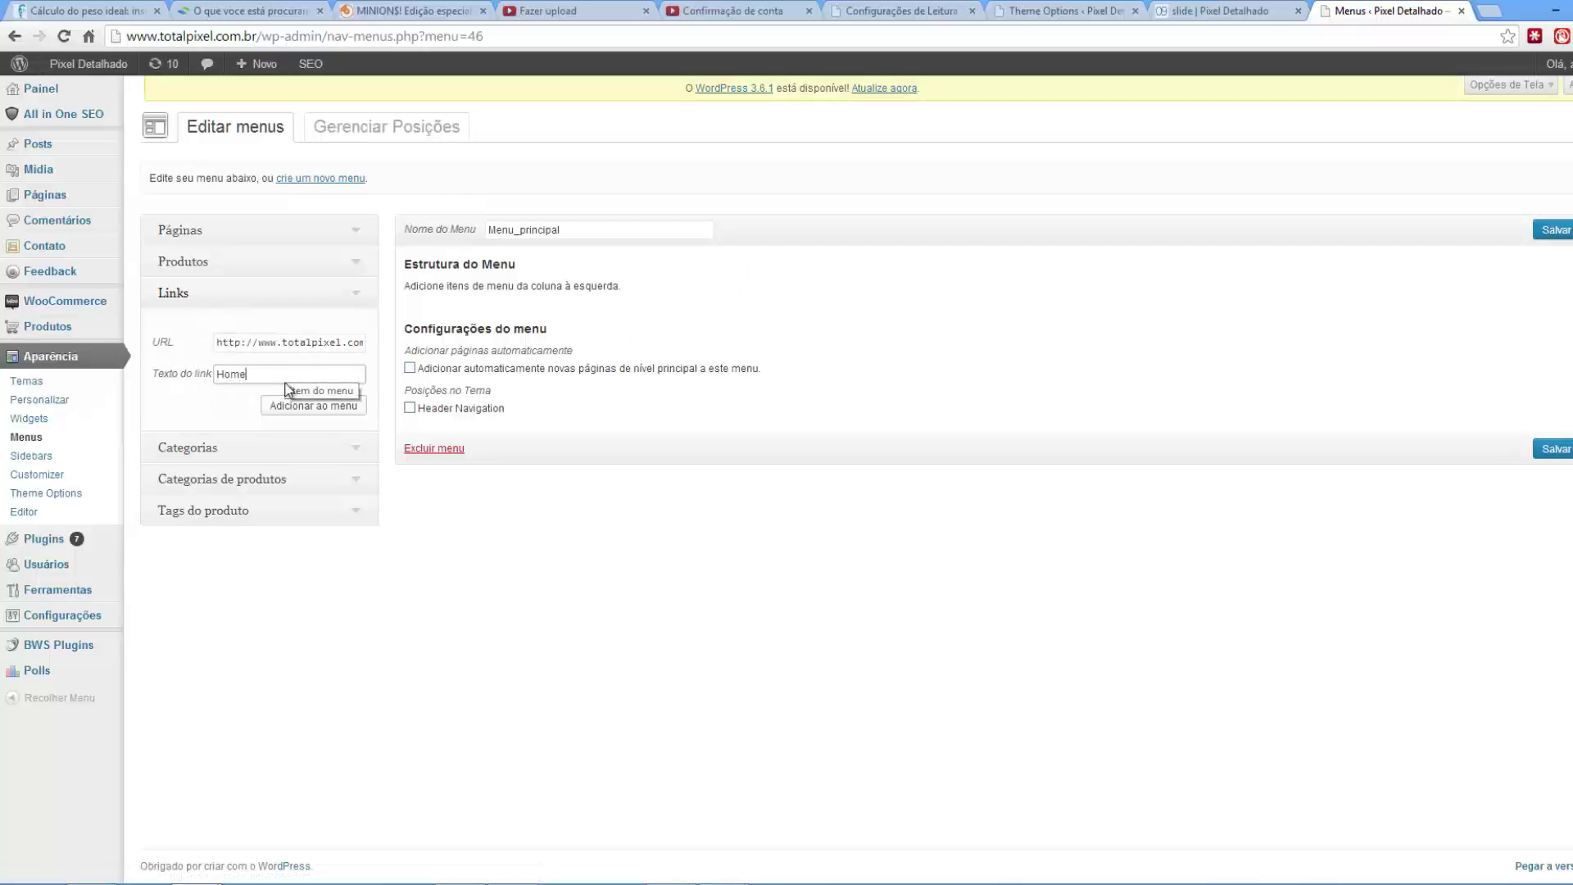
click(292, 406)
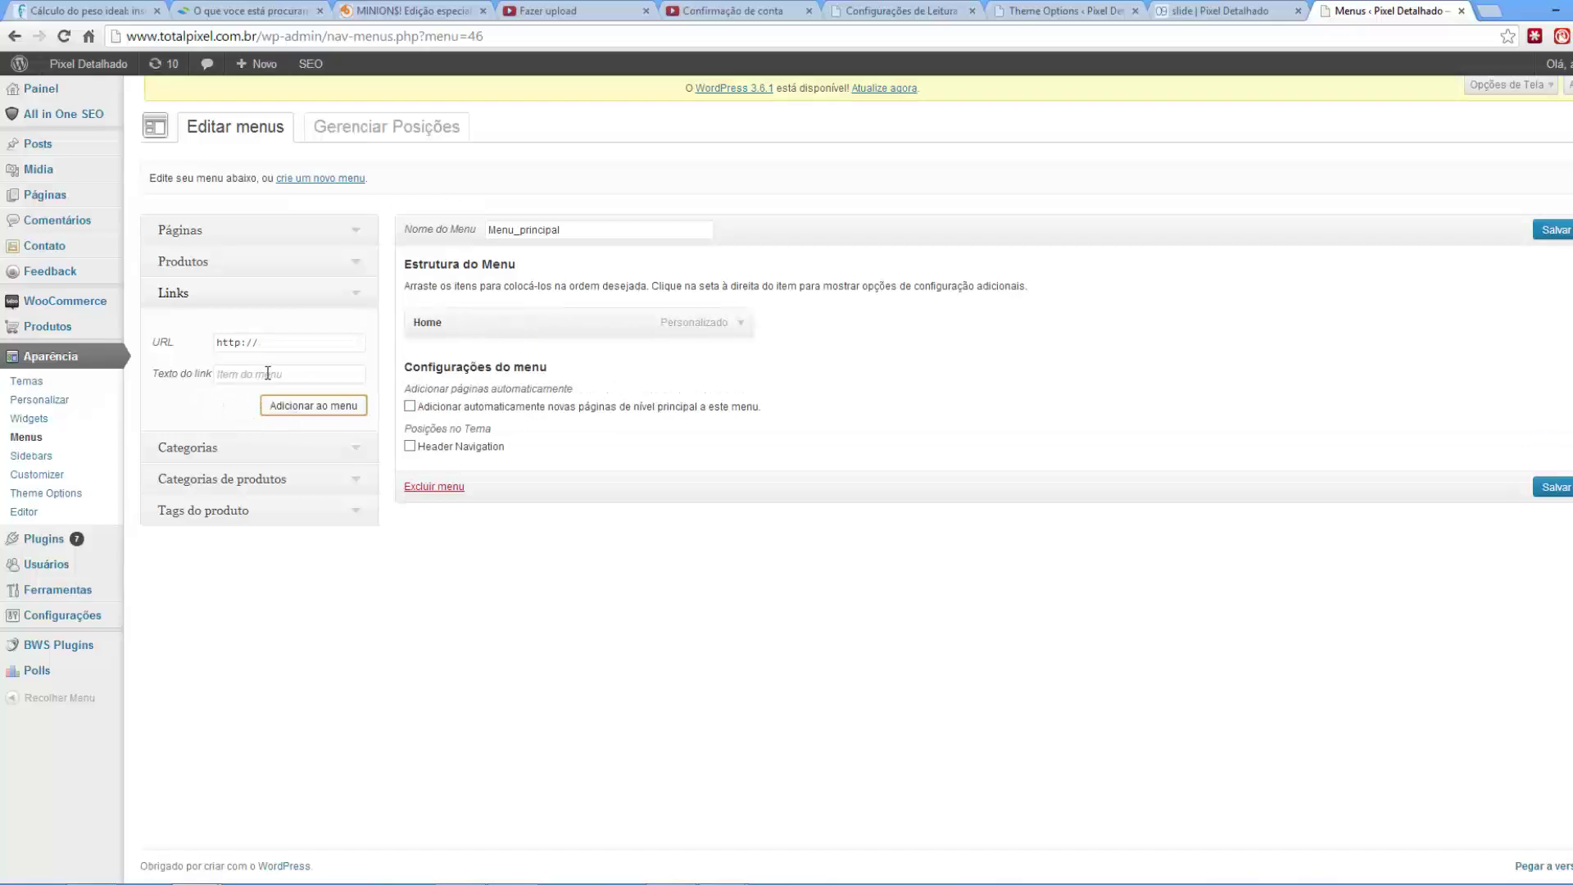
click(280, 345)
text(##)
click(291, 373)
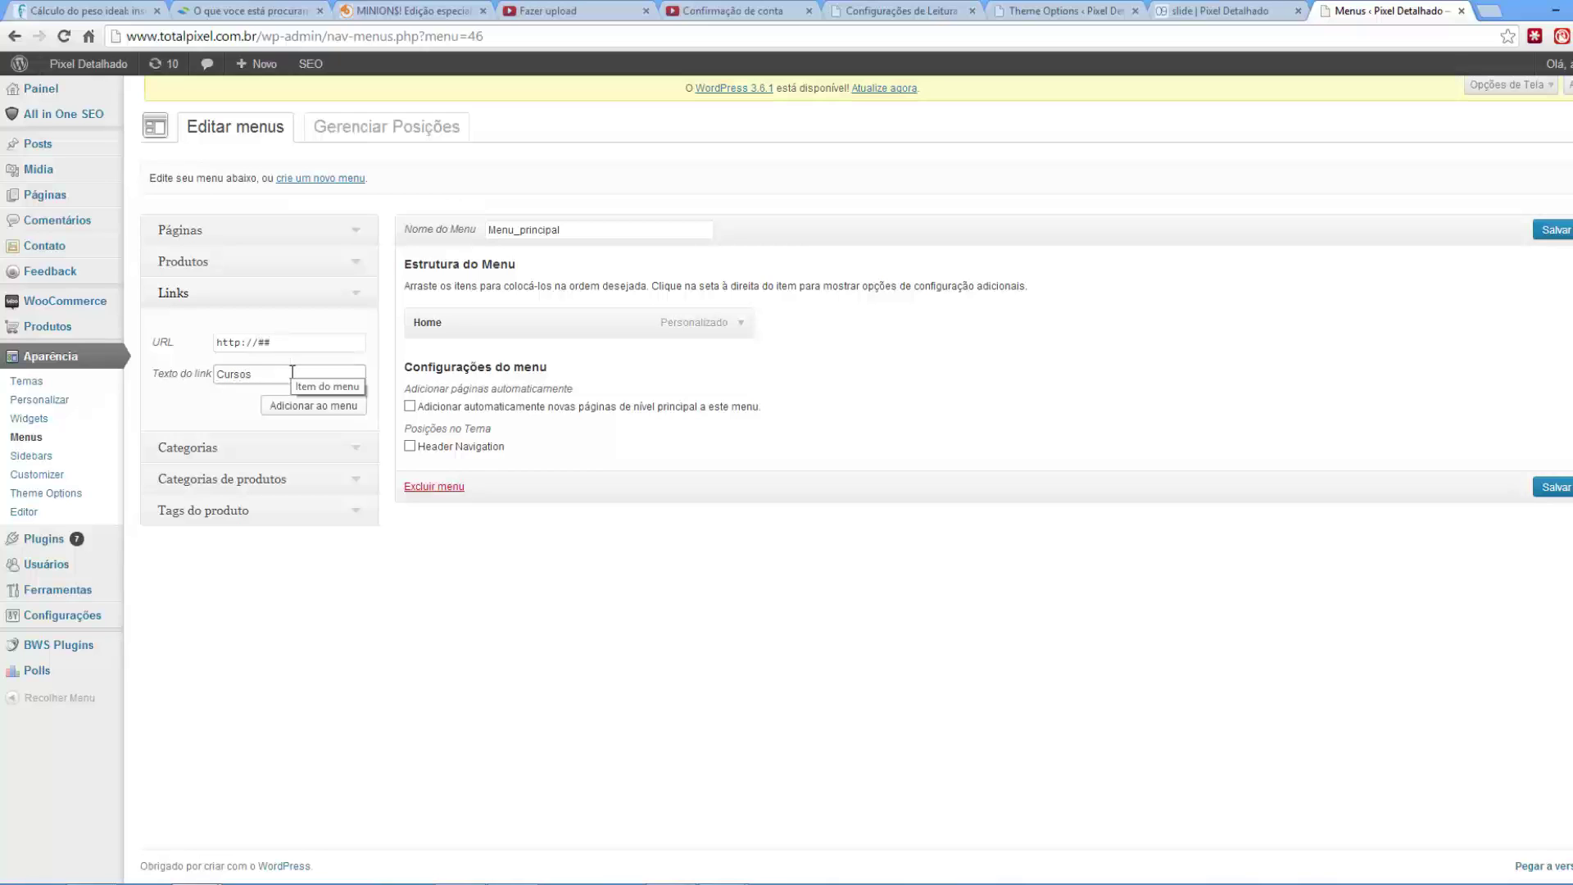
click(310, 407)
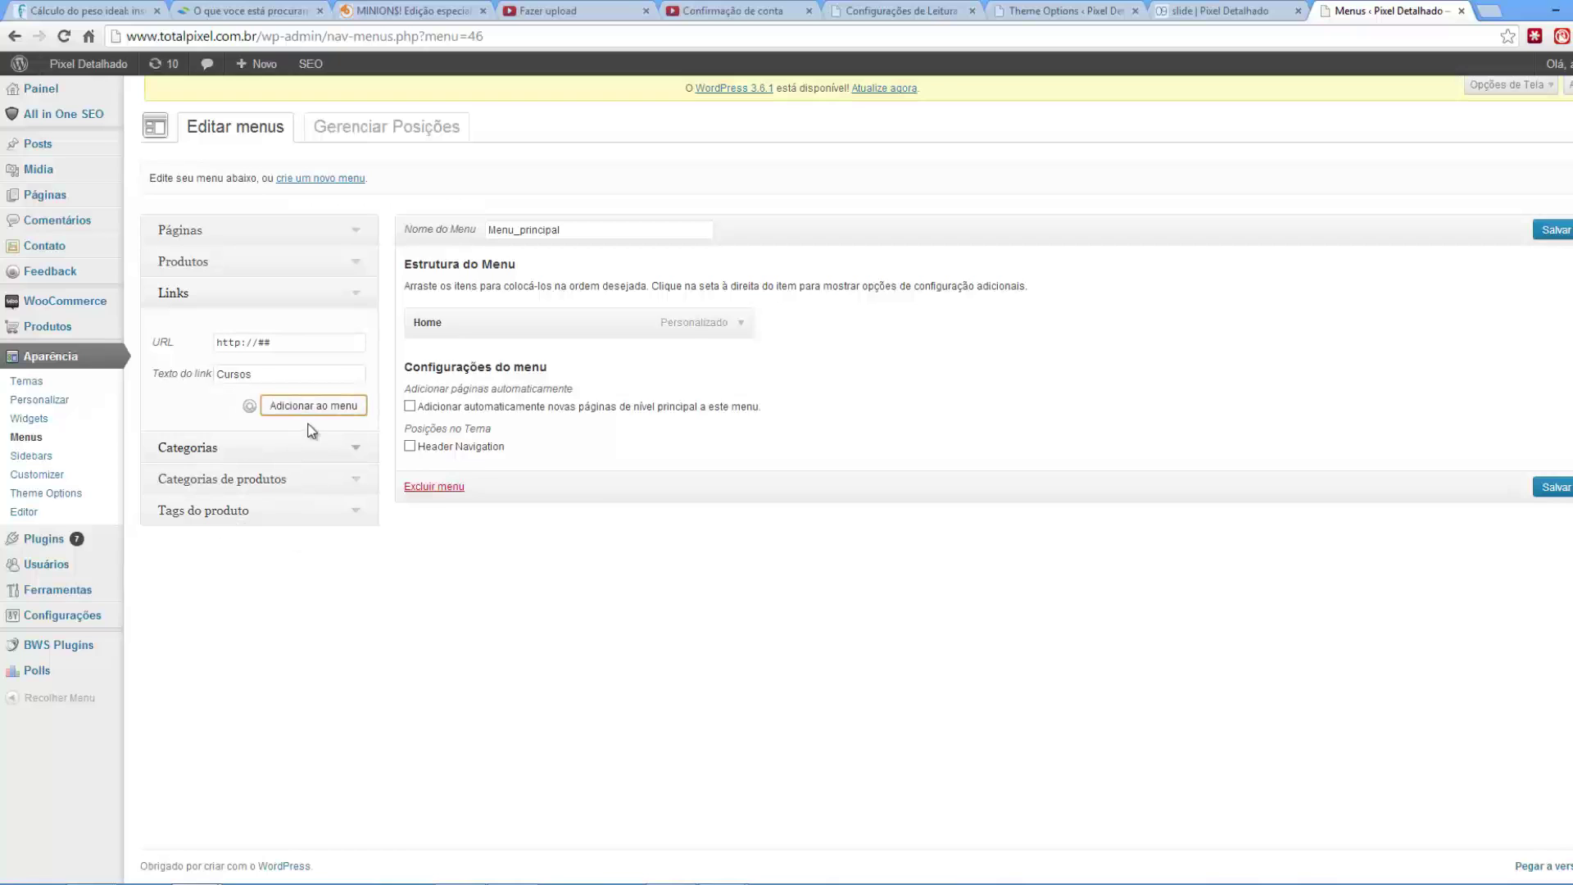
click(308, 345)
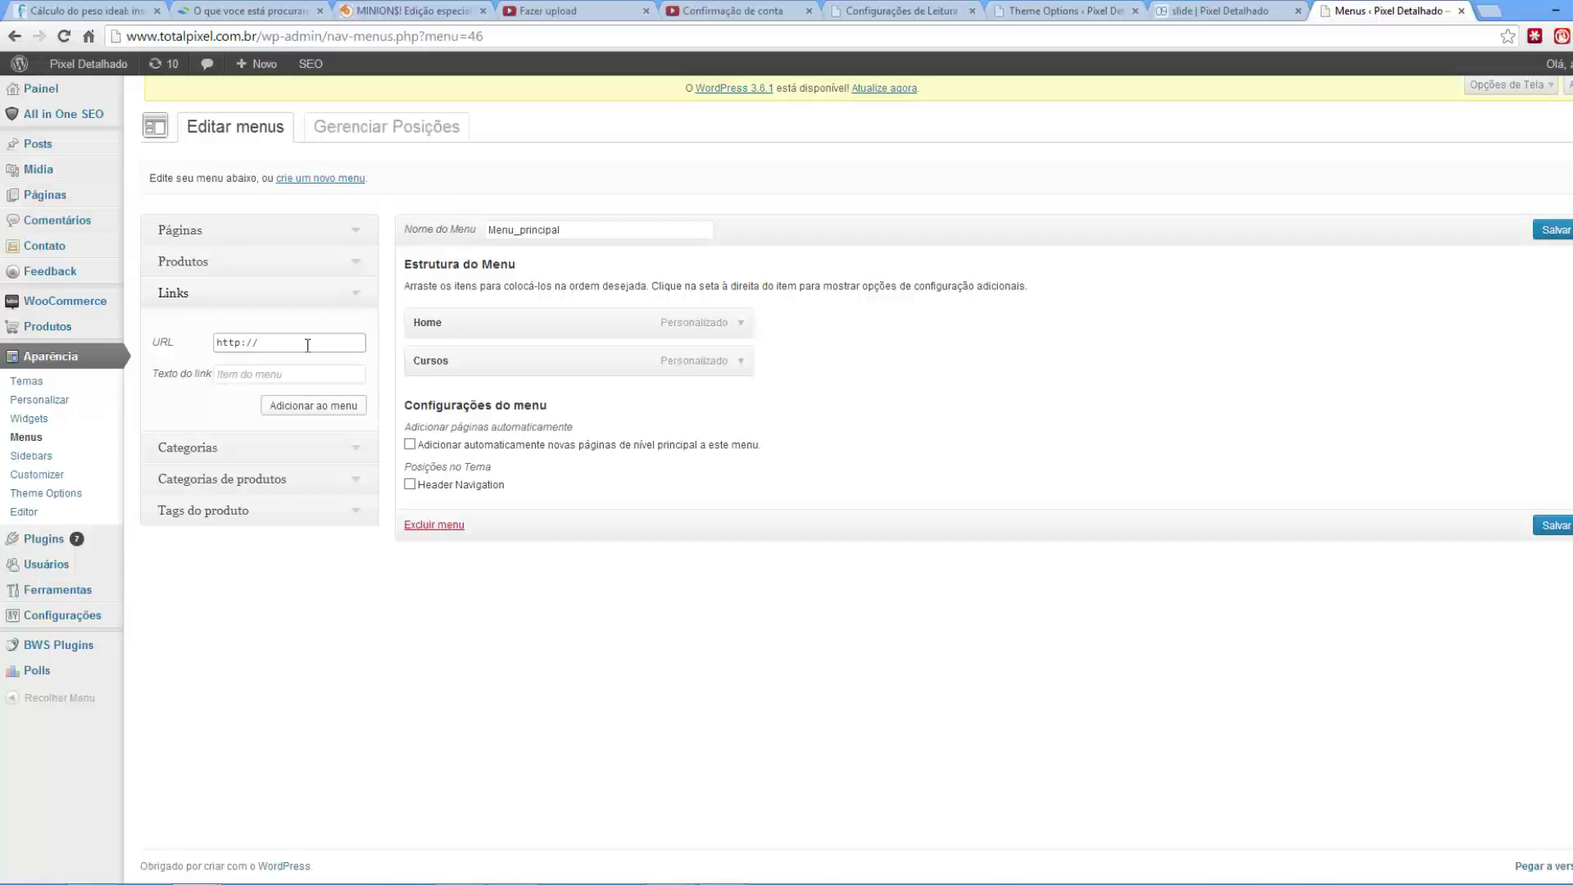
click(291, 376)
text(V)
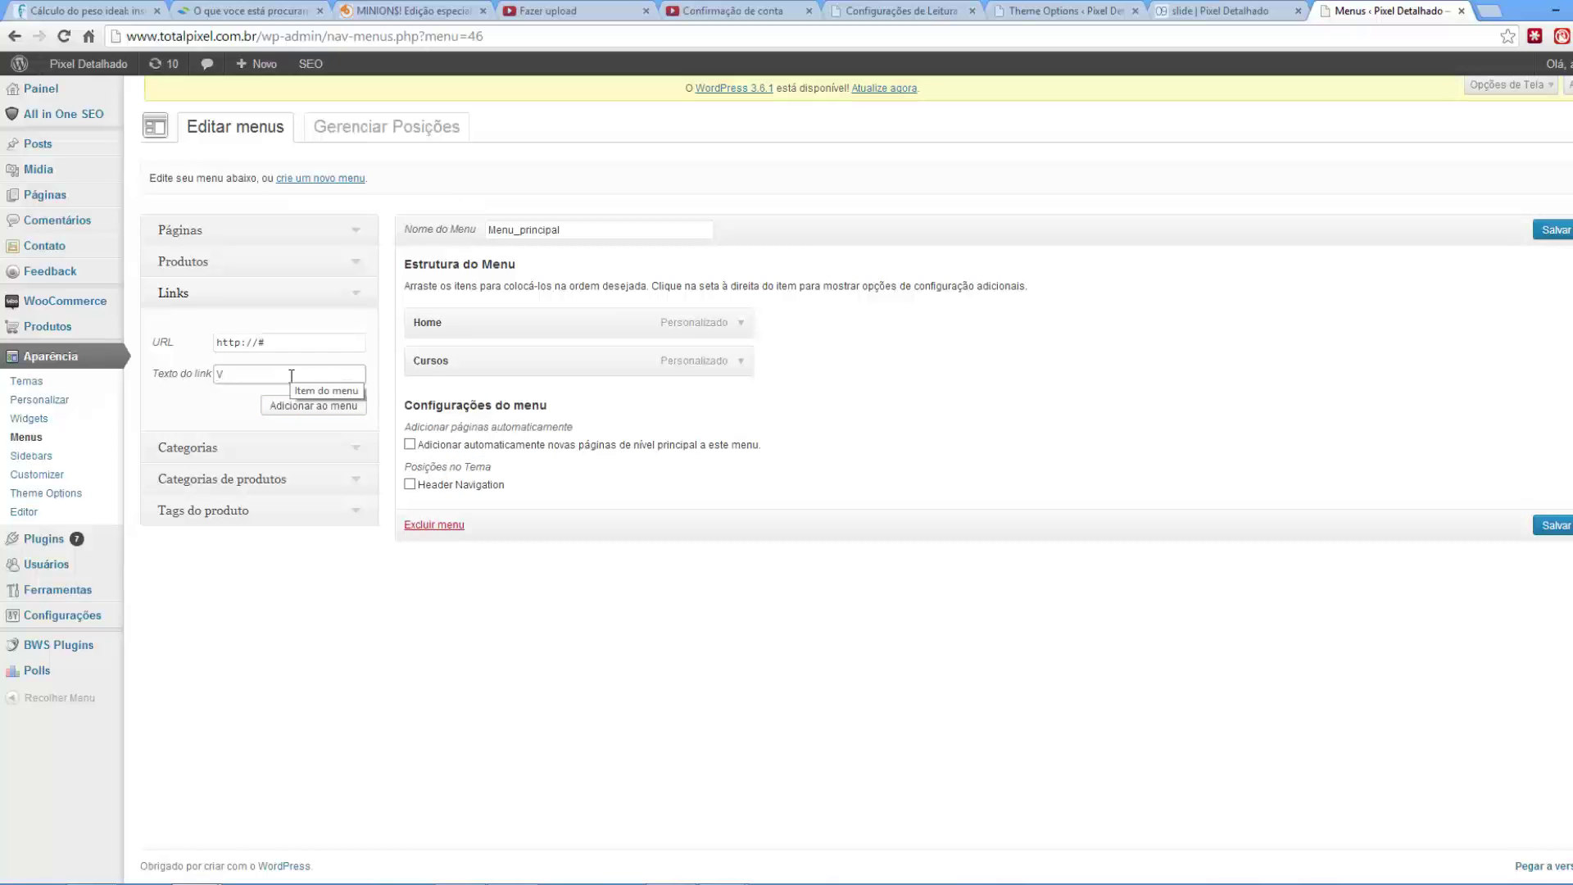
text(ideo)
click(305, 406)
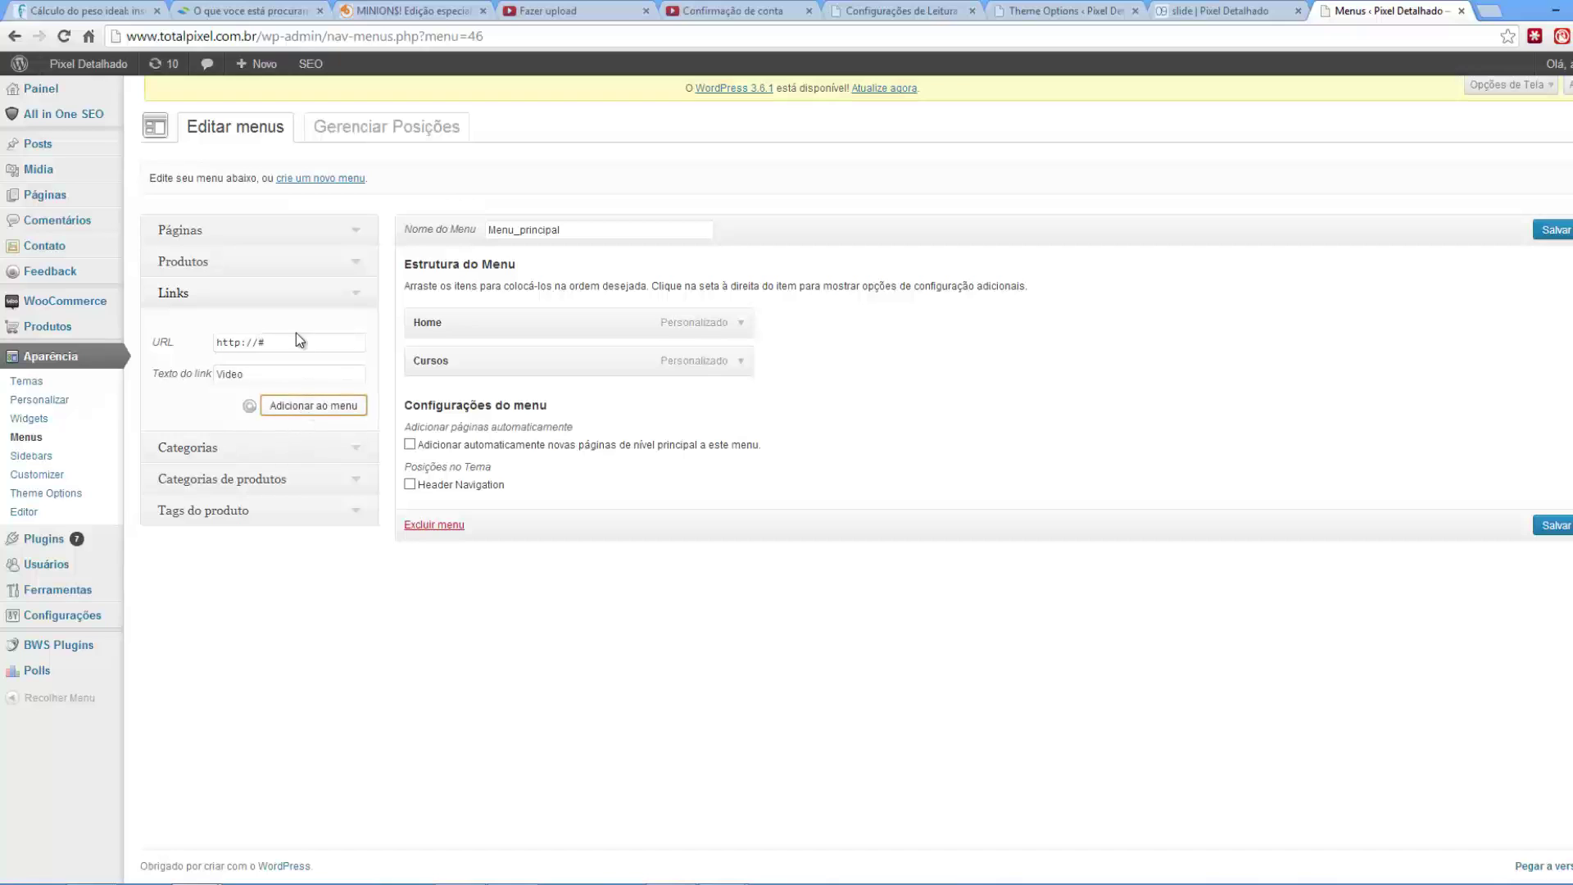
click(291, 349)
text(#)
click(279, 374)
text(Web)
click(313, 405)
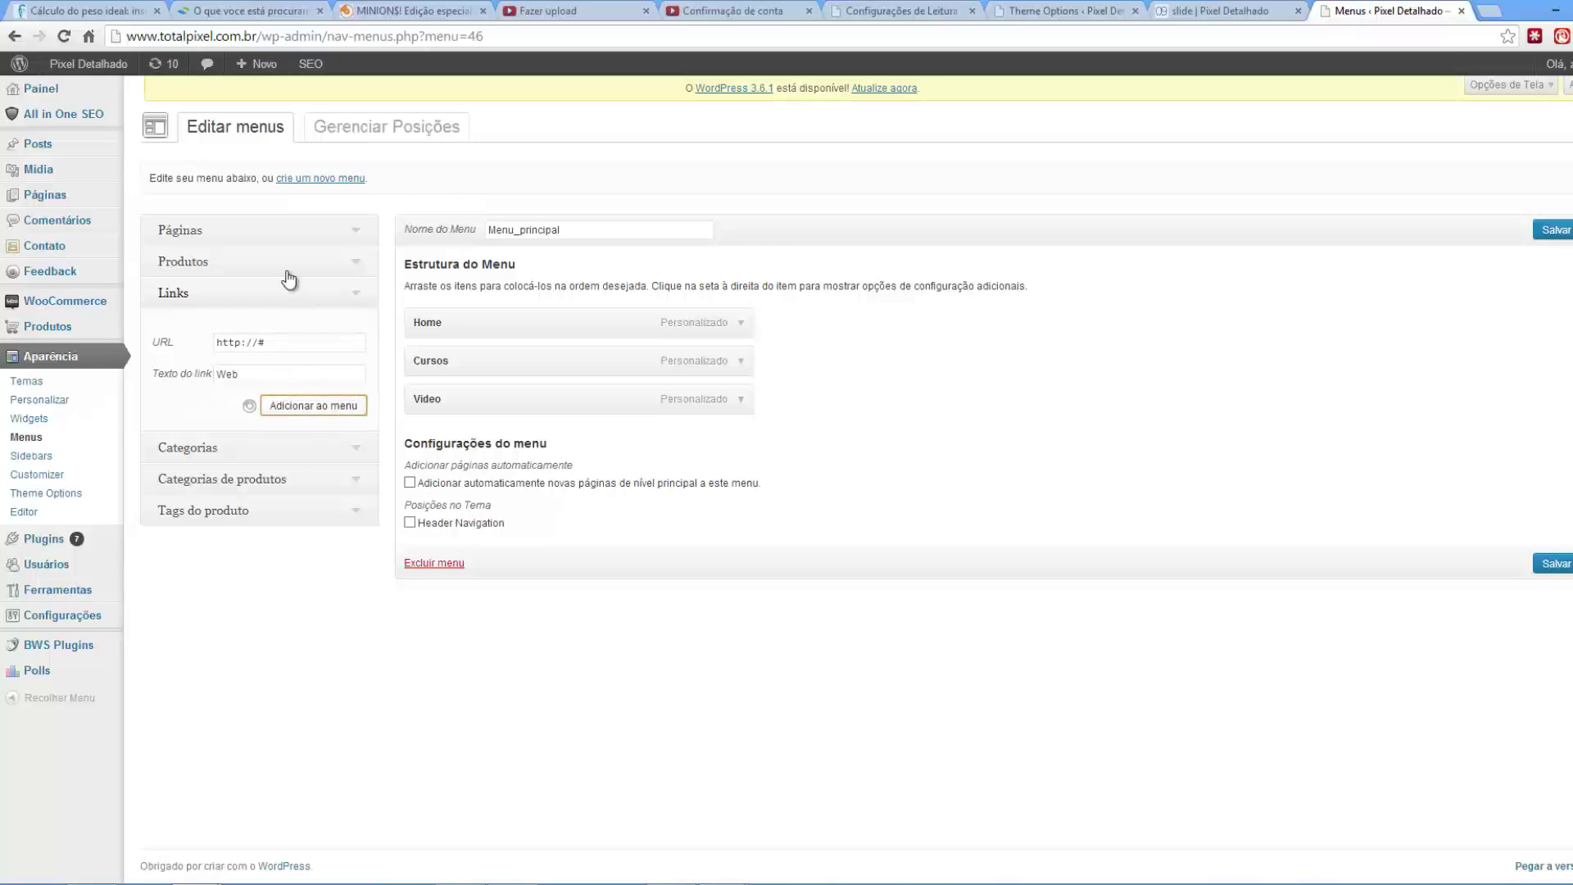
click(294, 349)
triple_click(293, 365)
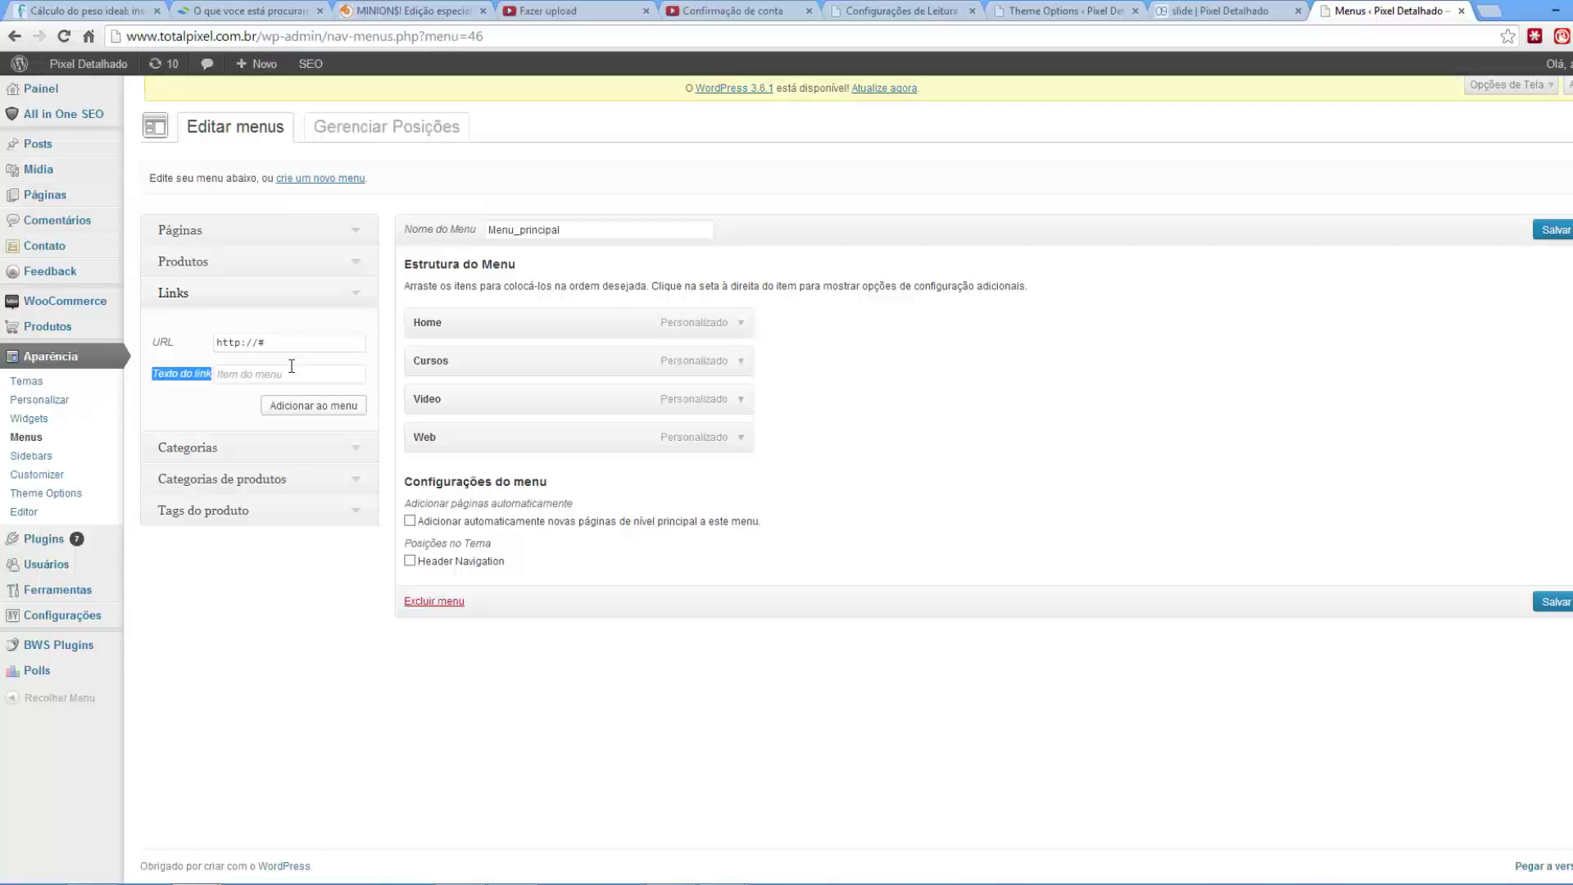
click(292, 368)
text(Desenvolviment)
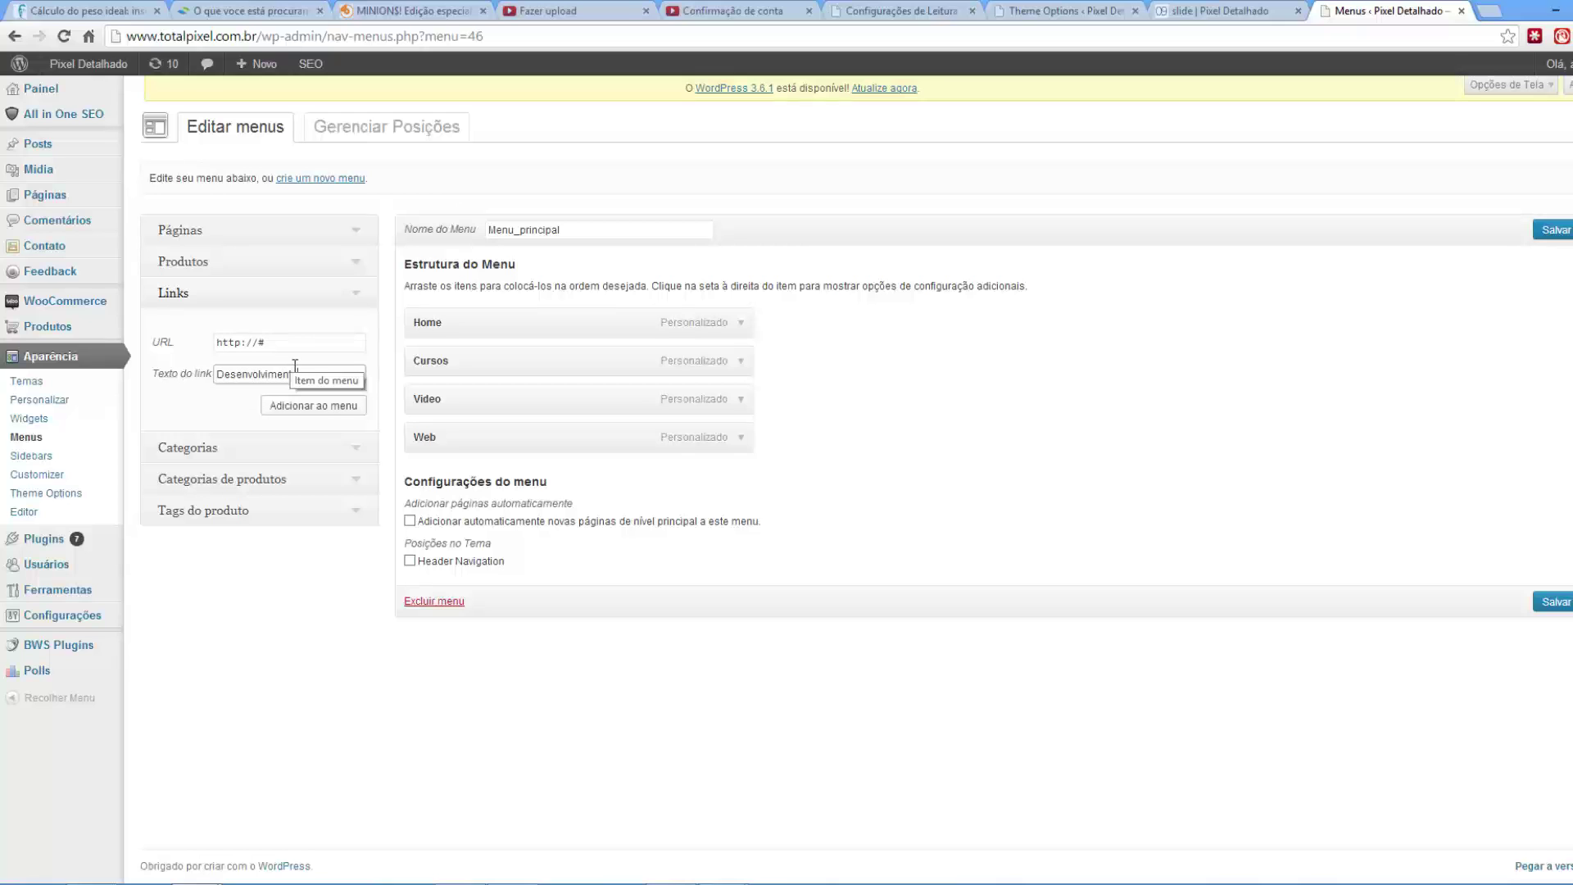
text(o)
click(344, 407)
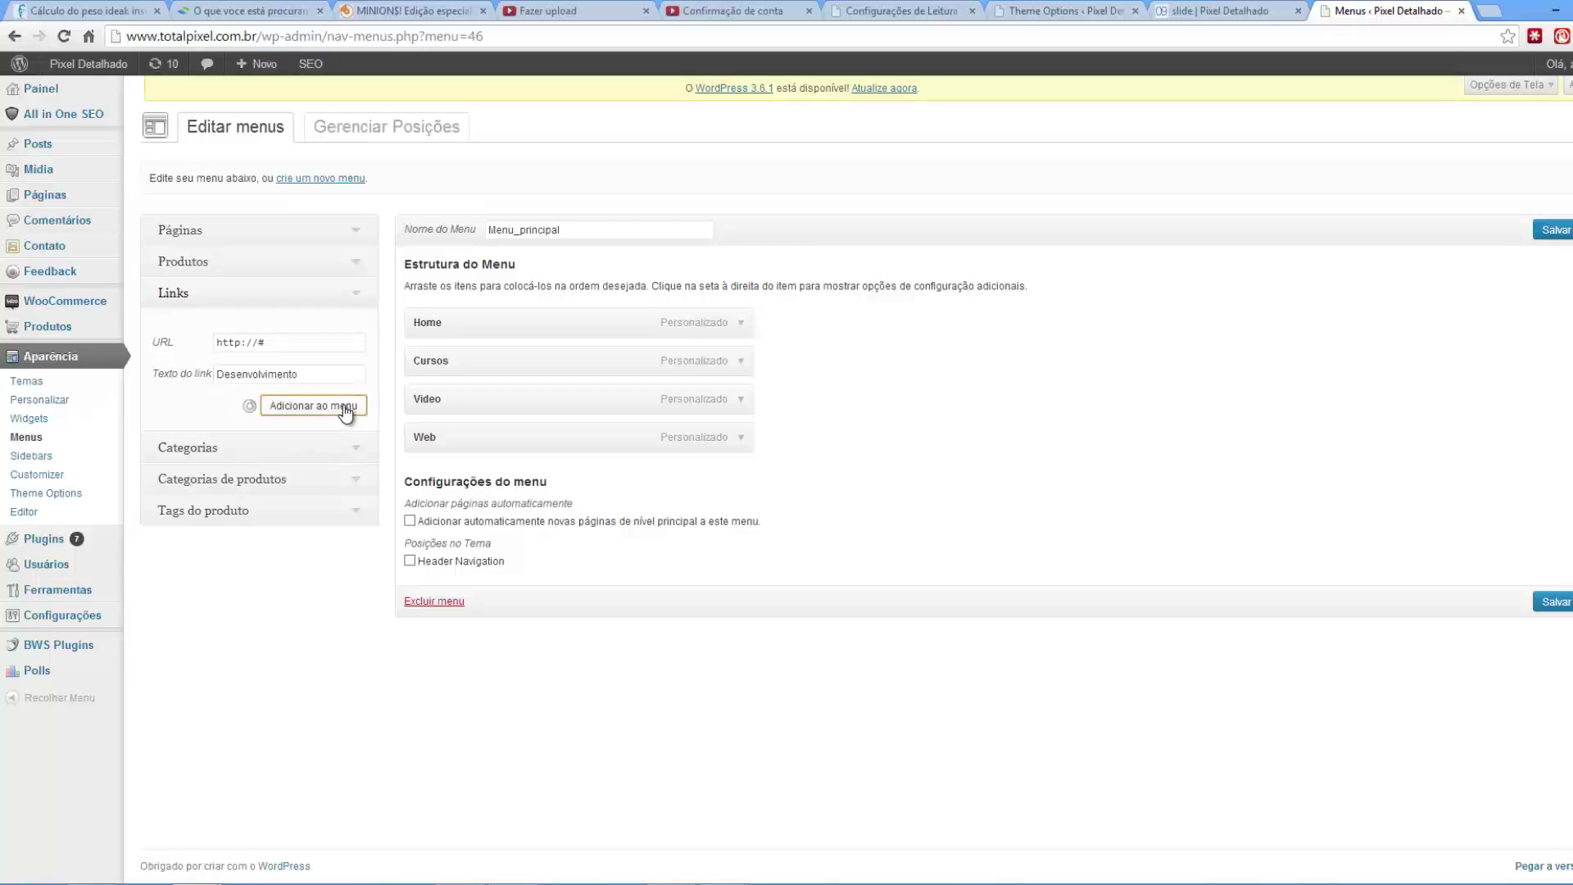
click(294, 343)
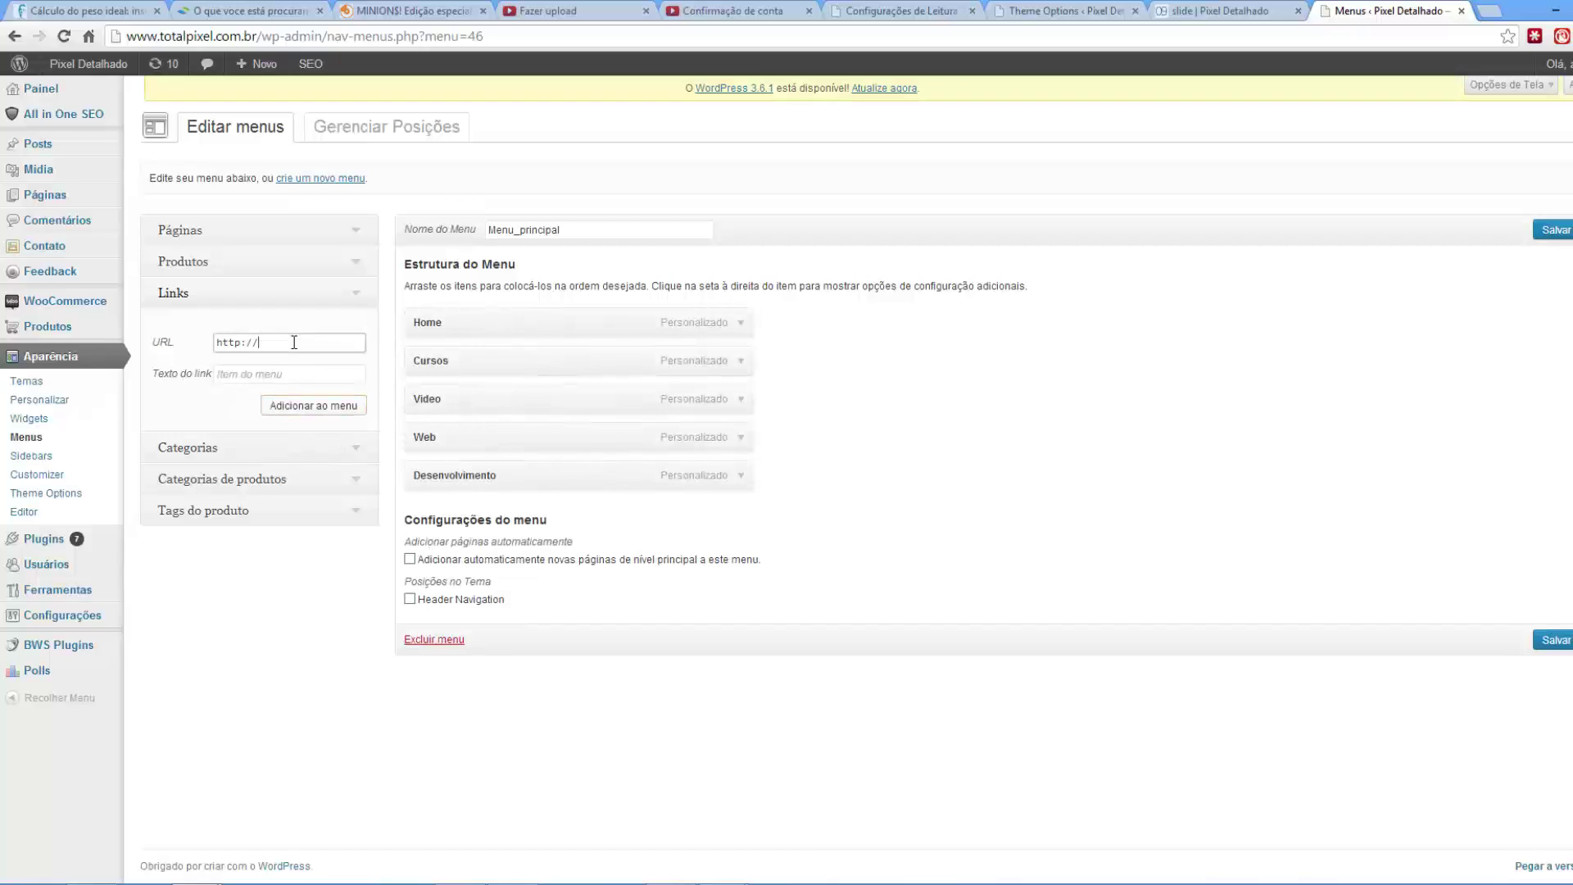
key(Tab)
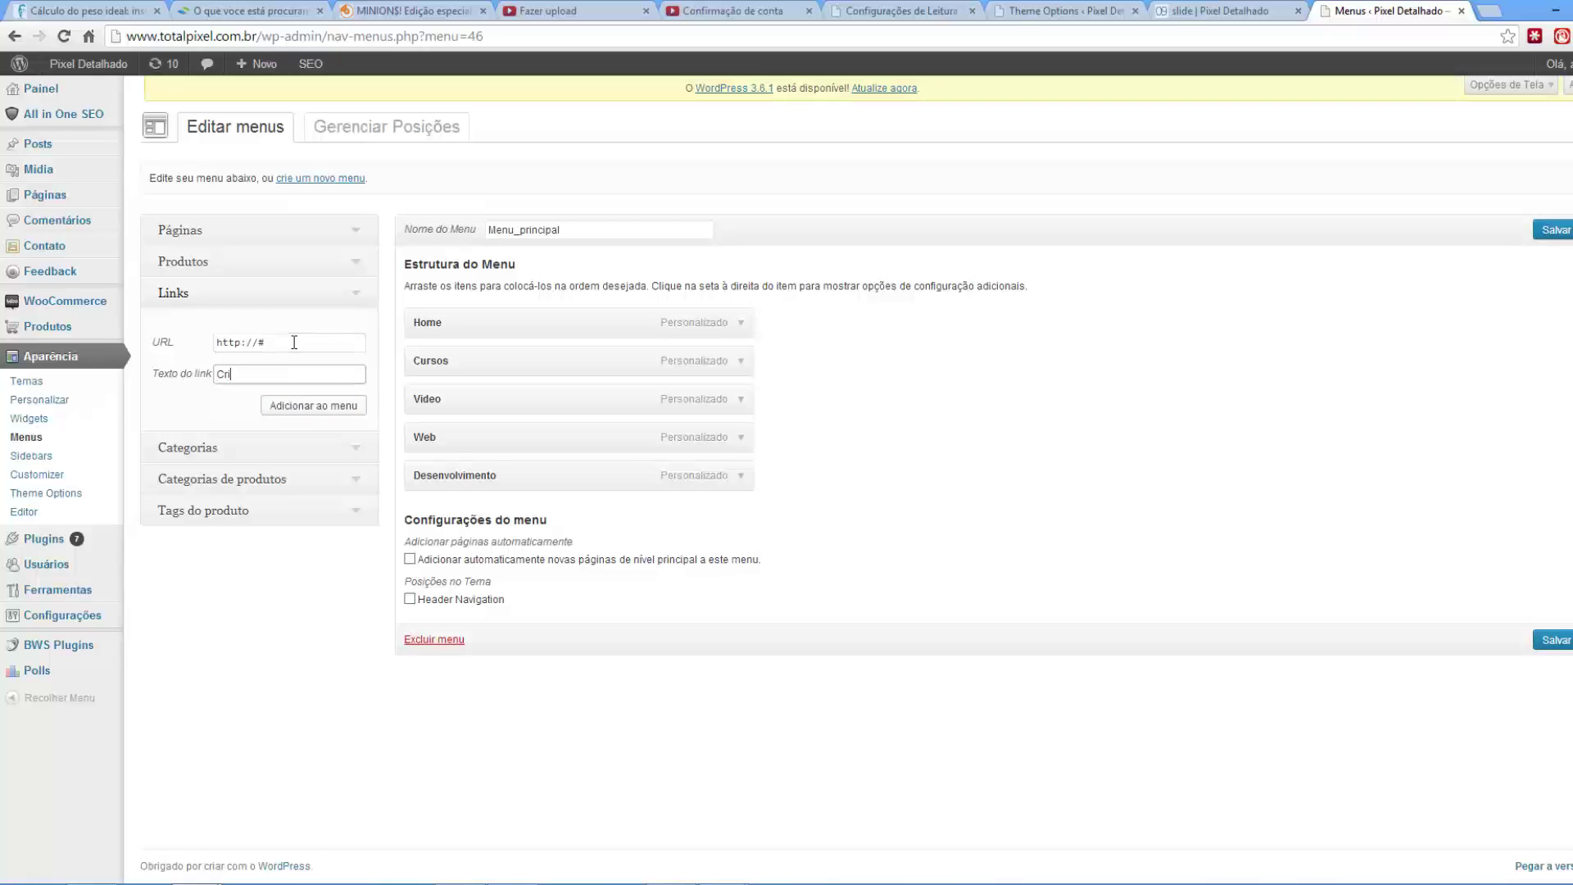
click(326, 415)
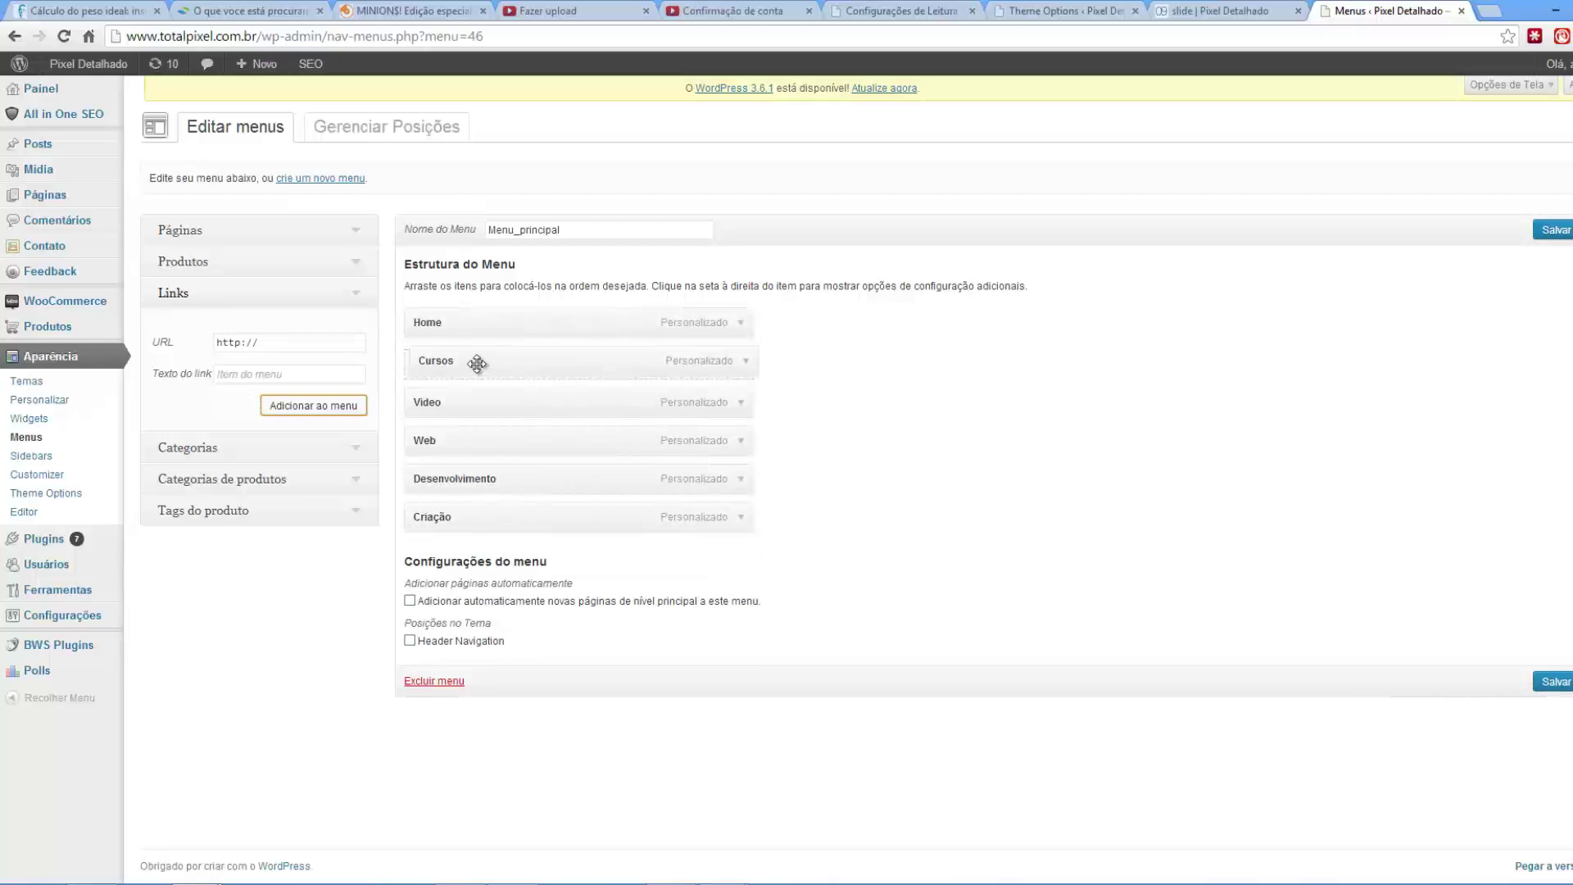
drag(470, 401, 495, 513)
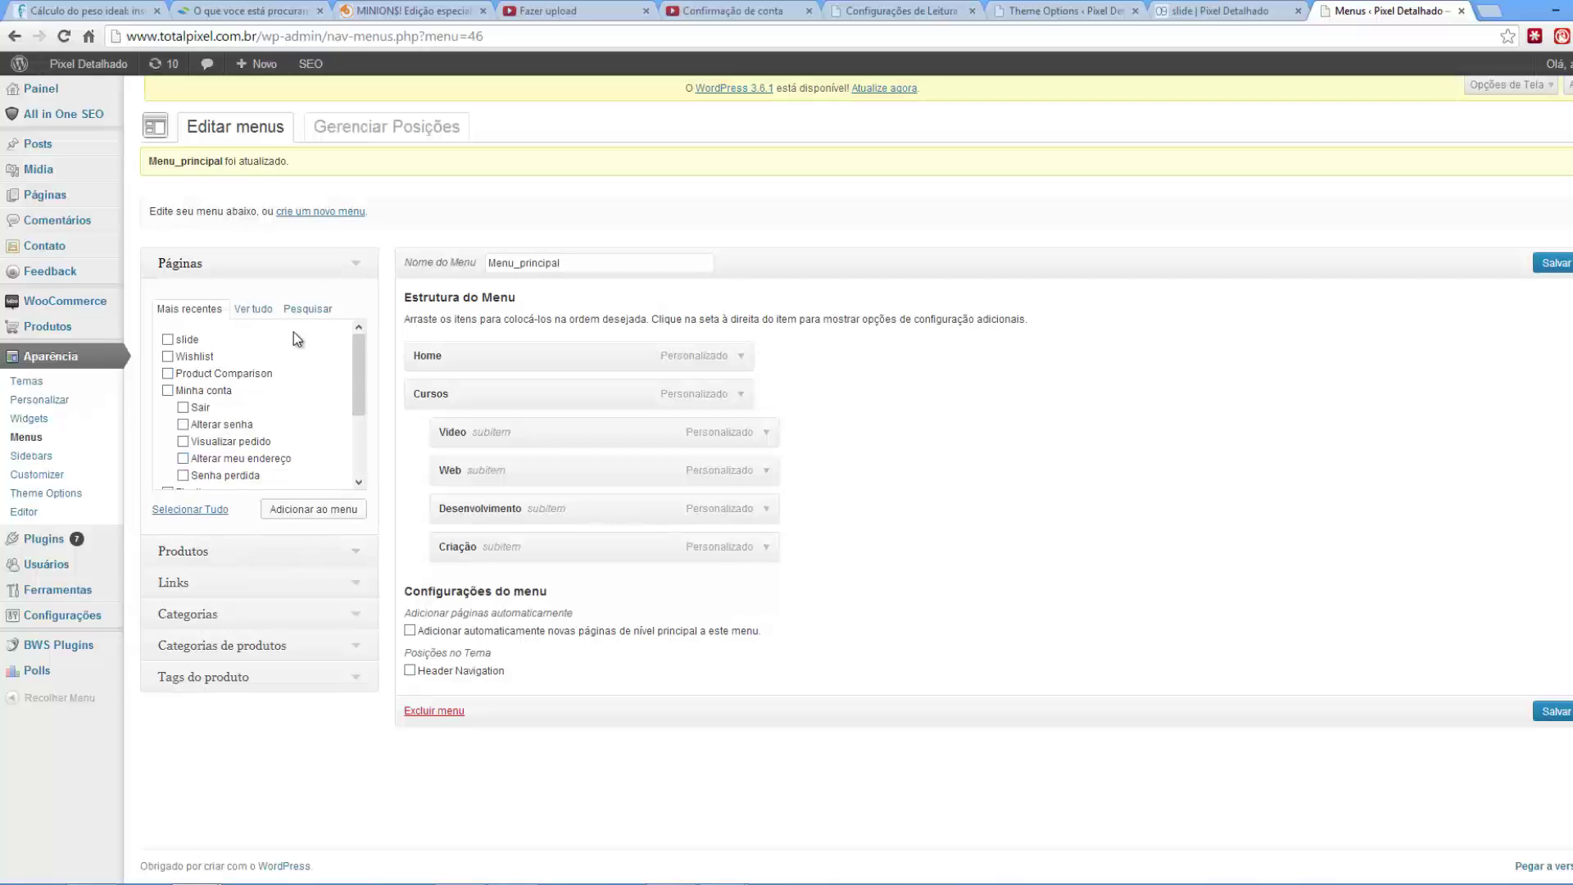
- Add the Minha conta page, with Sair, Alterar senha, Visualizar pedido, Alterar meu endereço and Senha perdida nested under it as subitems
drag(357, 373, 357, 385)
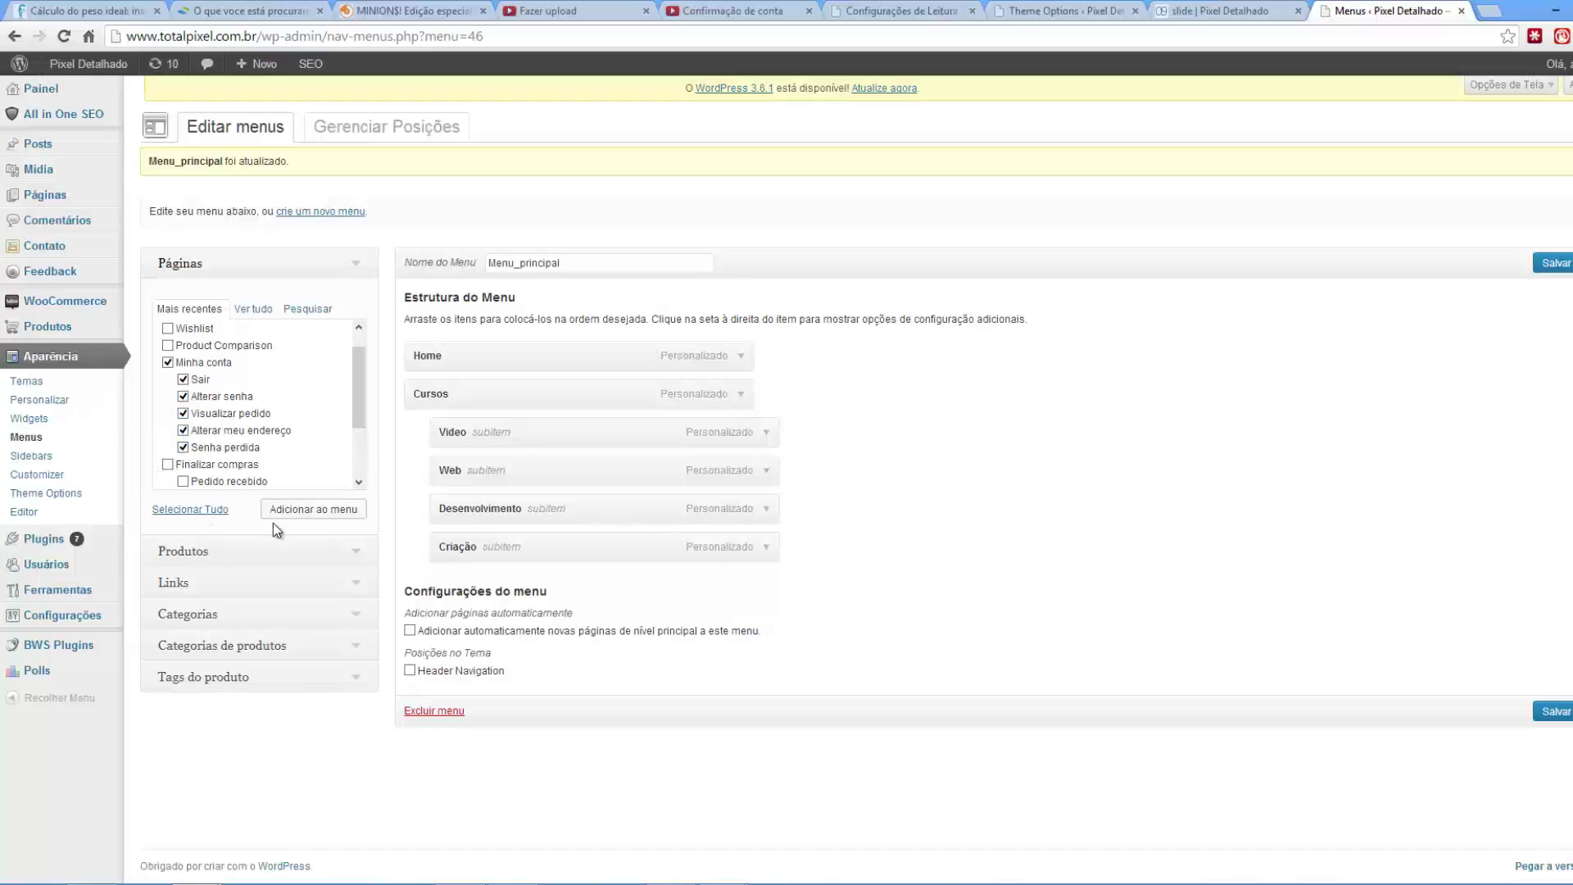
click(319, 513)
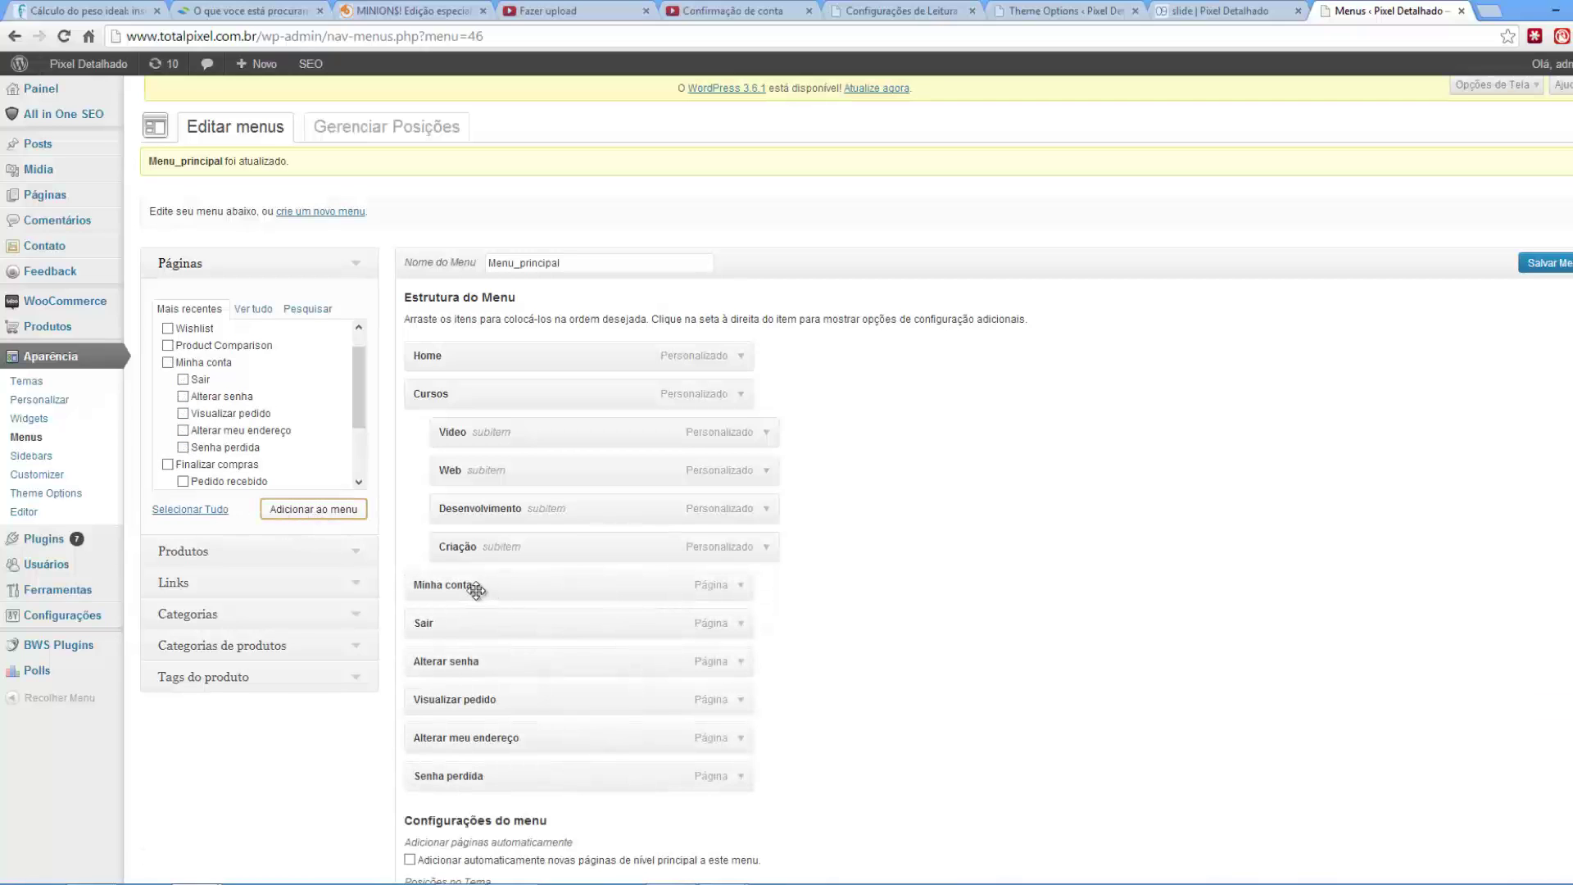
drag(434, 627, 529, 698)
scroll(491, 696, down, 1)
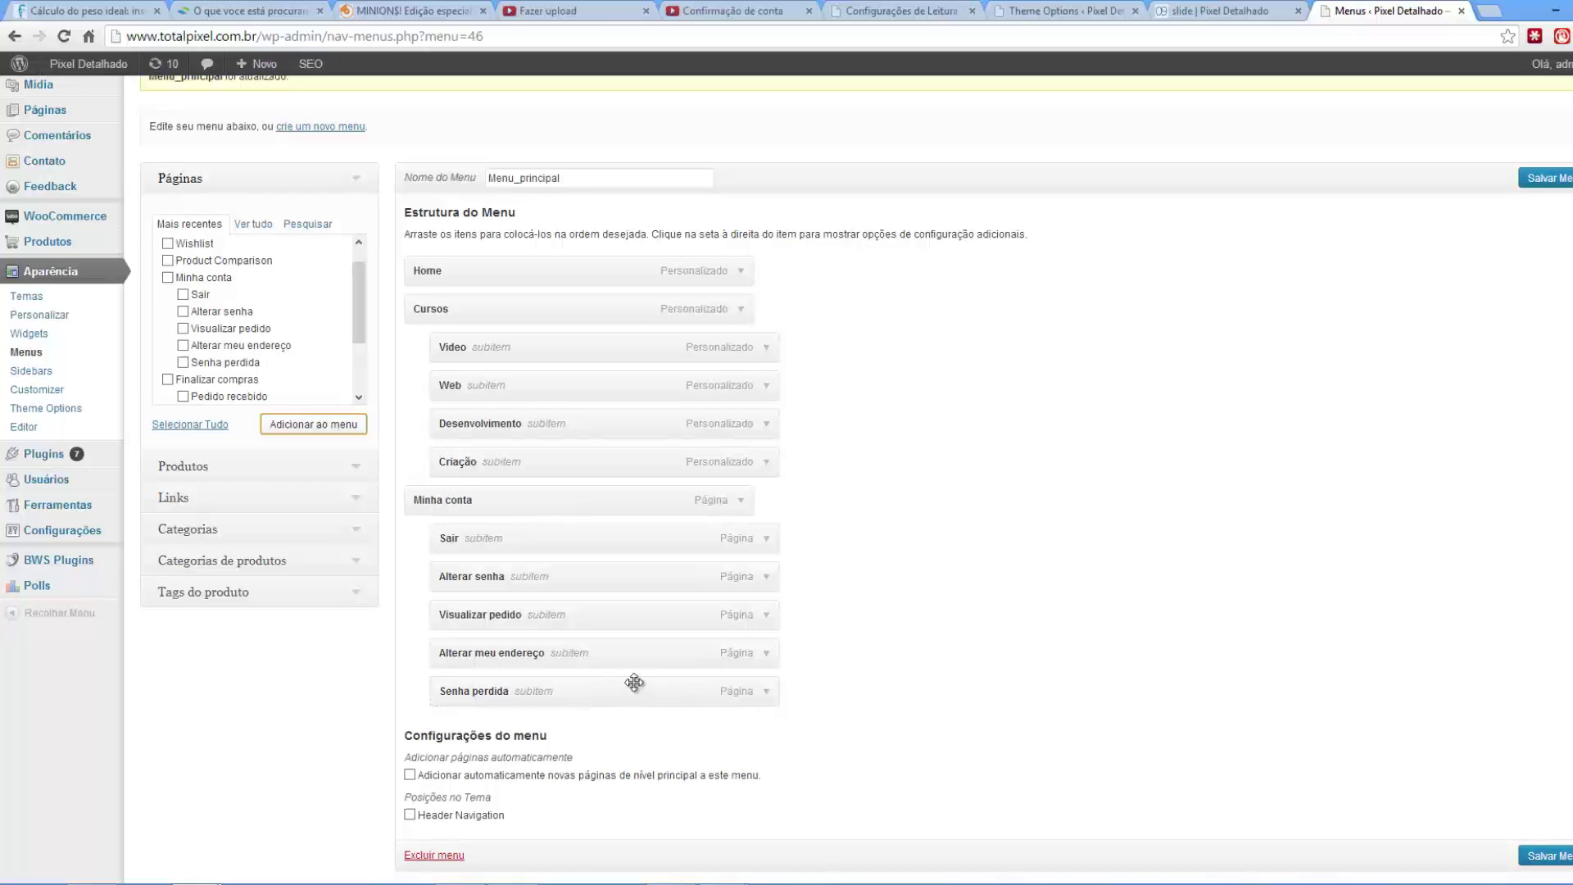
- Save Menu_principal and reload the shop's home page to check its navigation
drag(354, 296, 362, 318)
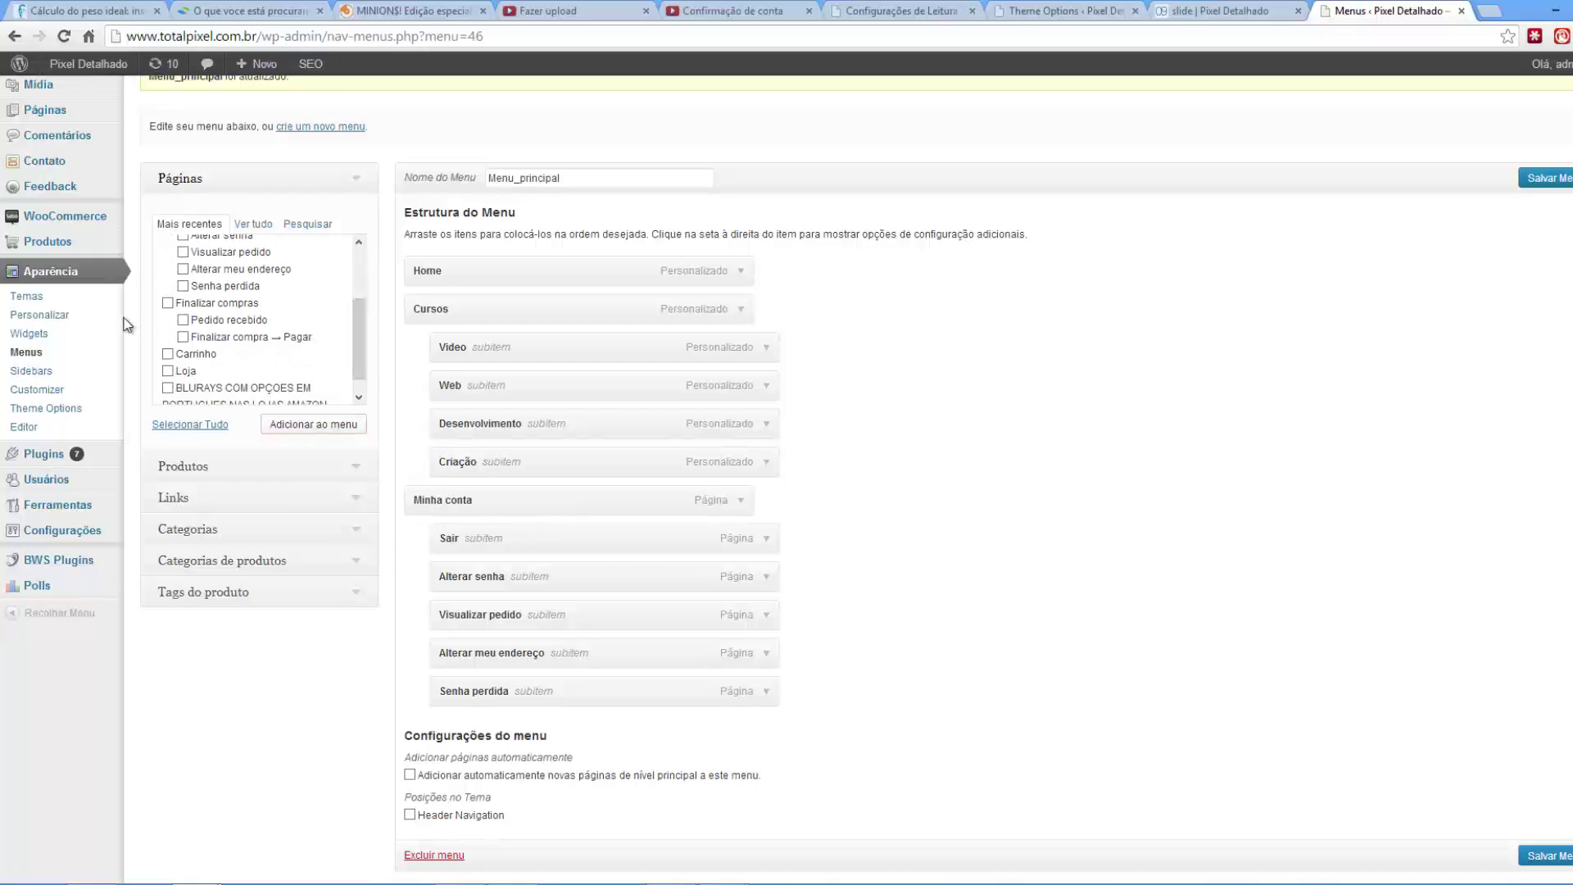
click(1562, 184)
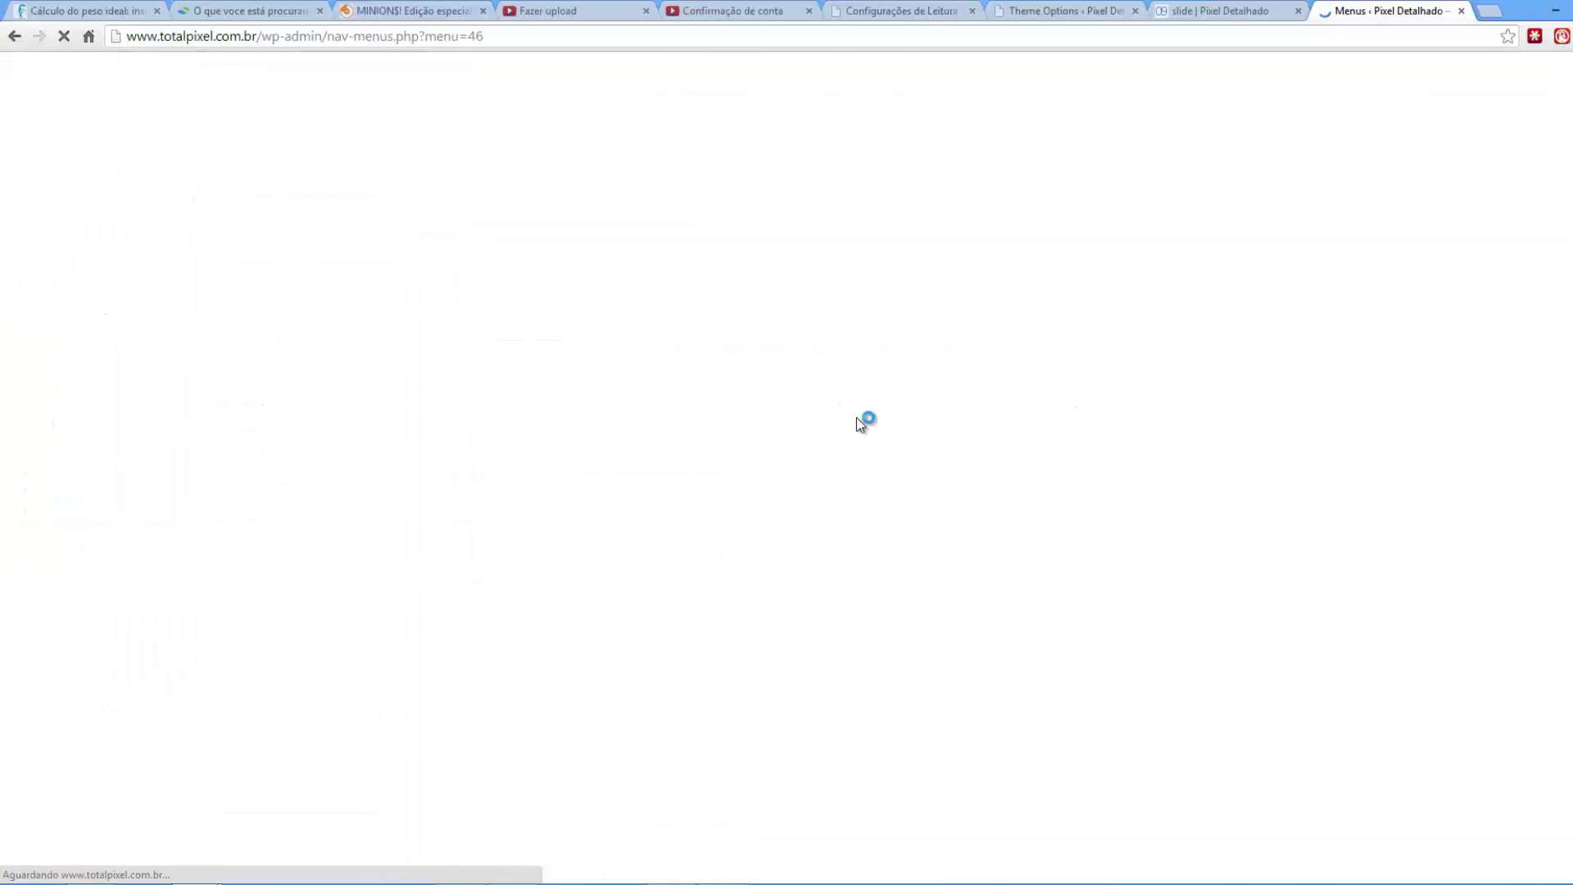
click(1213, 10)
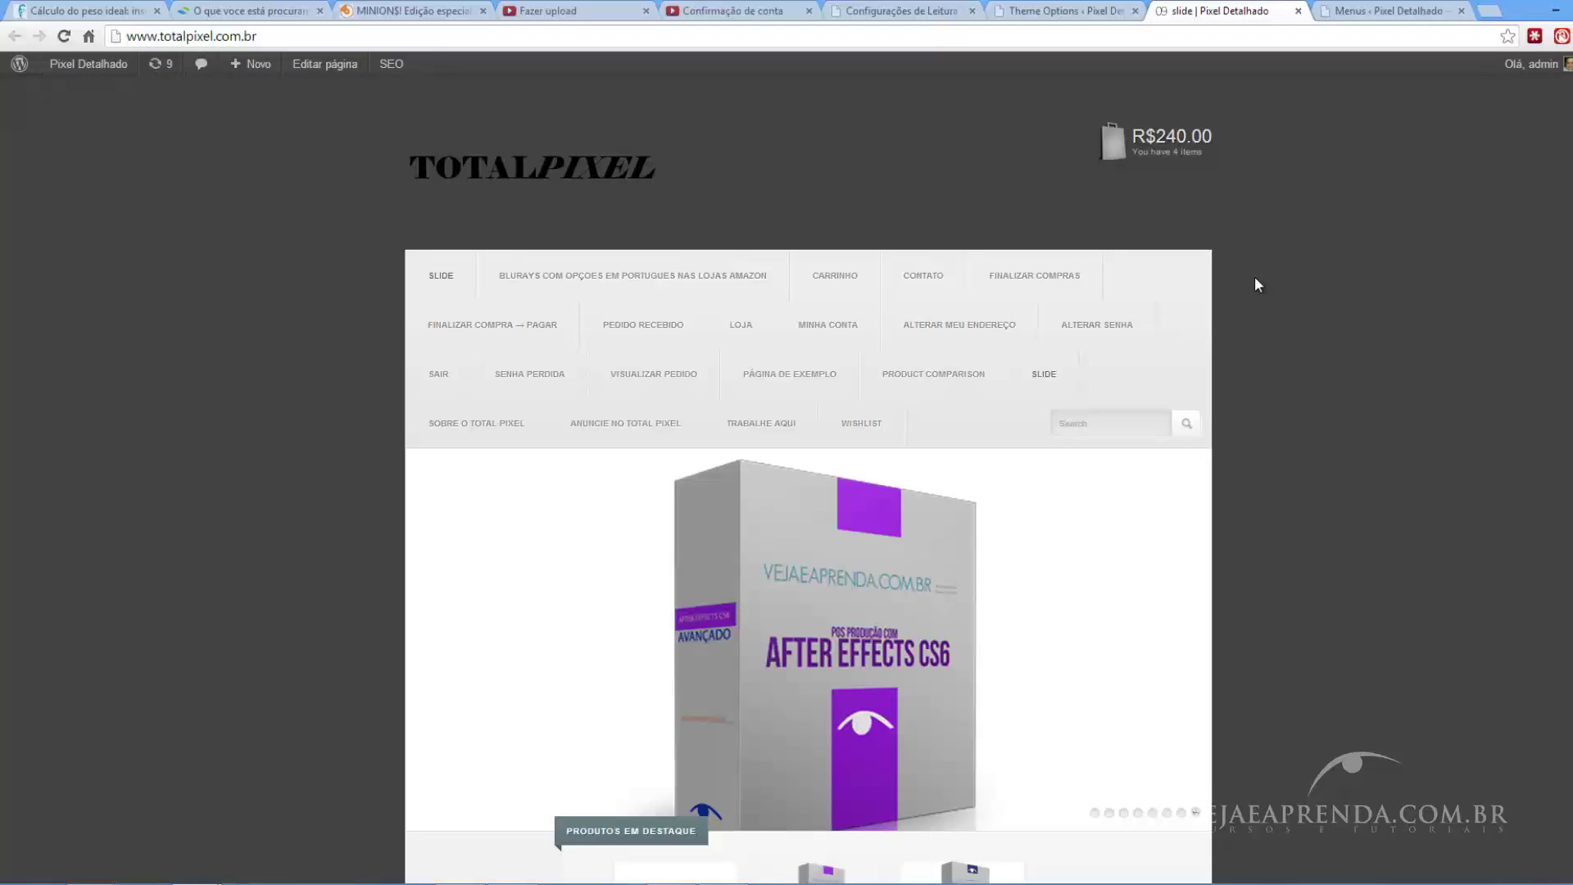
key(F5)
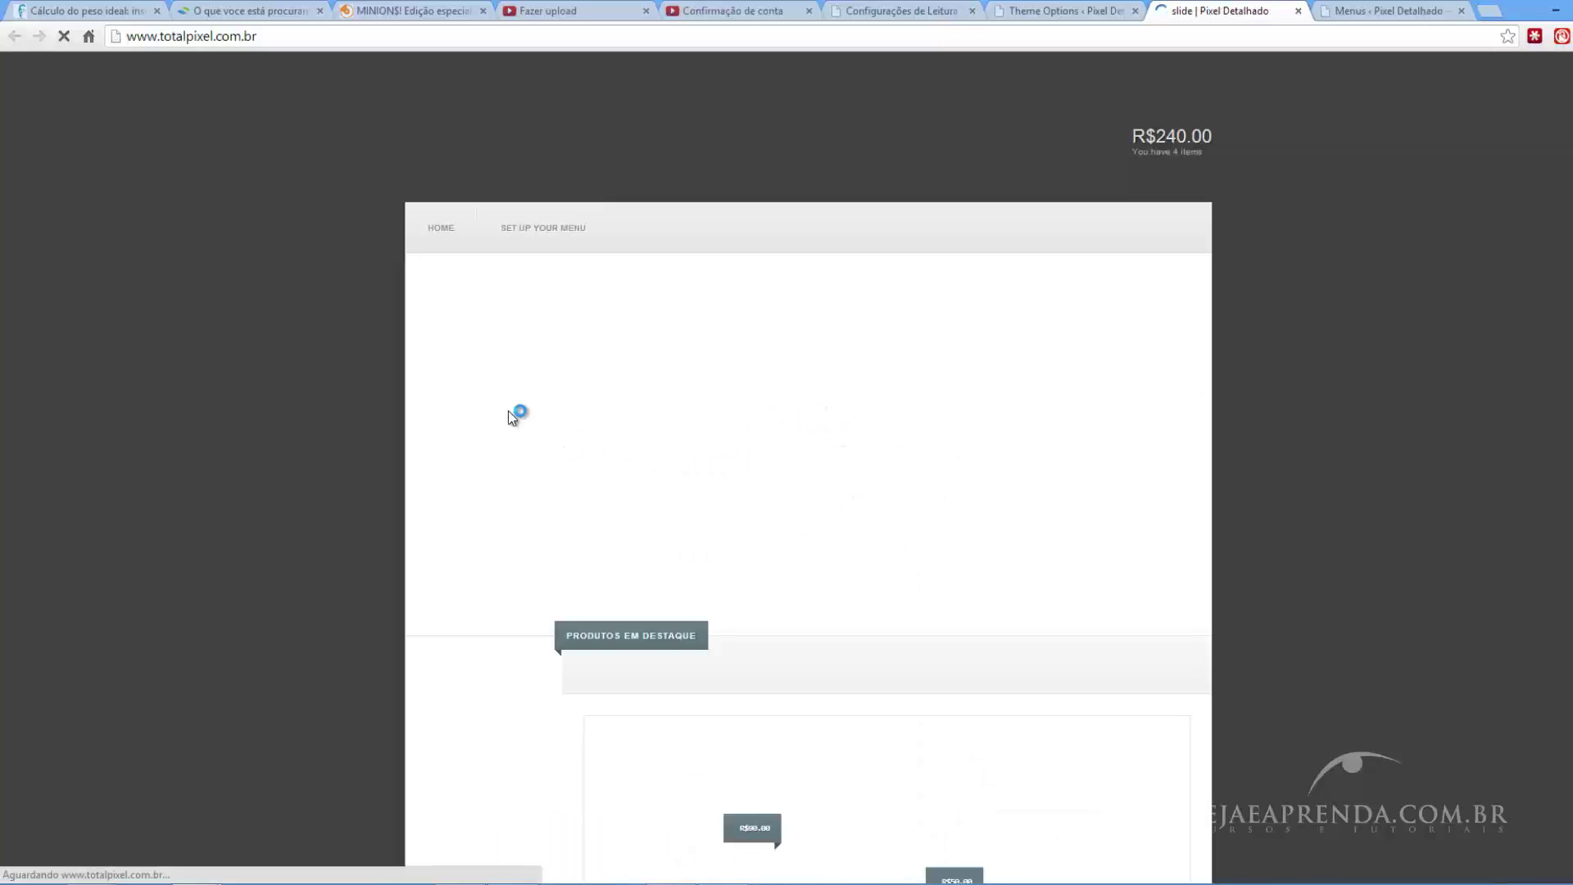
- Return to the menu editor, assign Menu_principal to the Header Navigation theme position, and save the menu
key(ctrl+Tab)
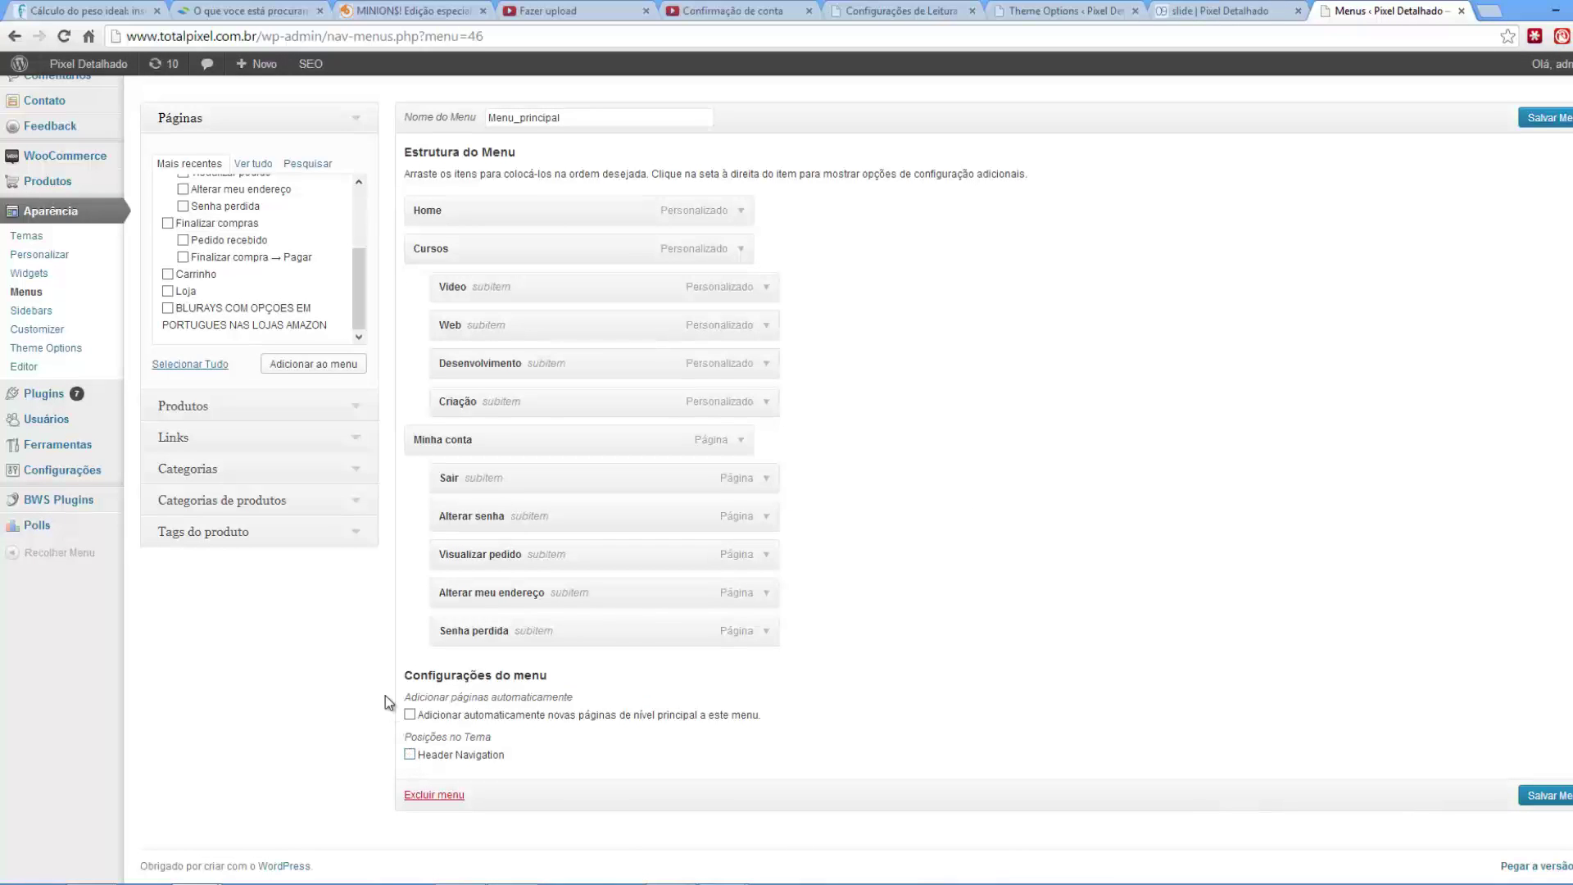
scroll(364, 611, up, 1)
scroll(365, 680, down, 1)
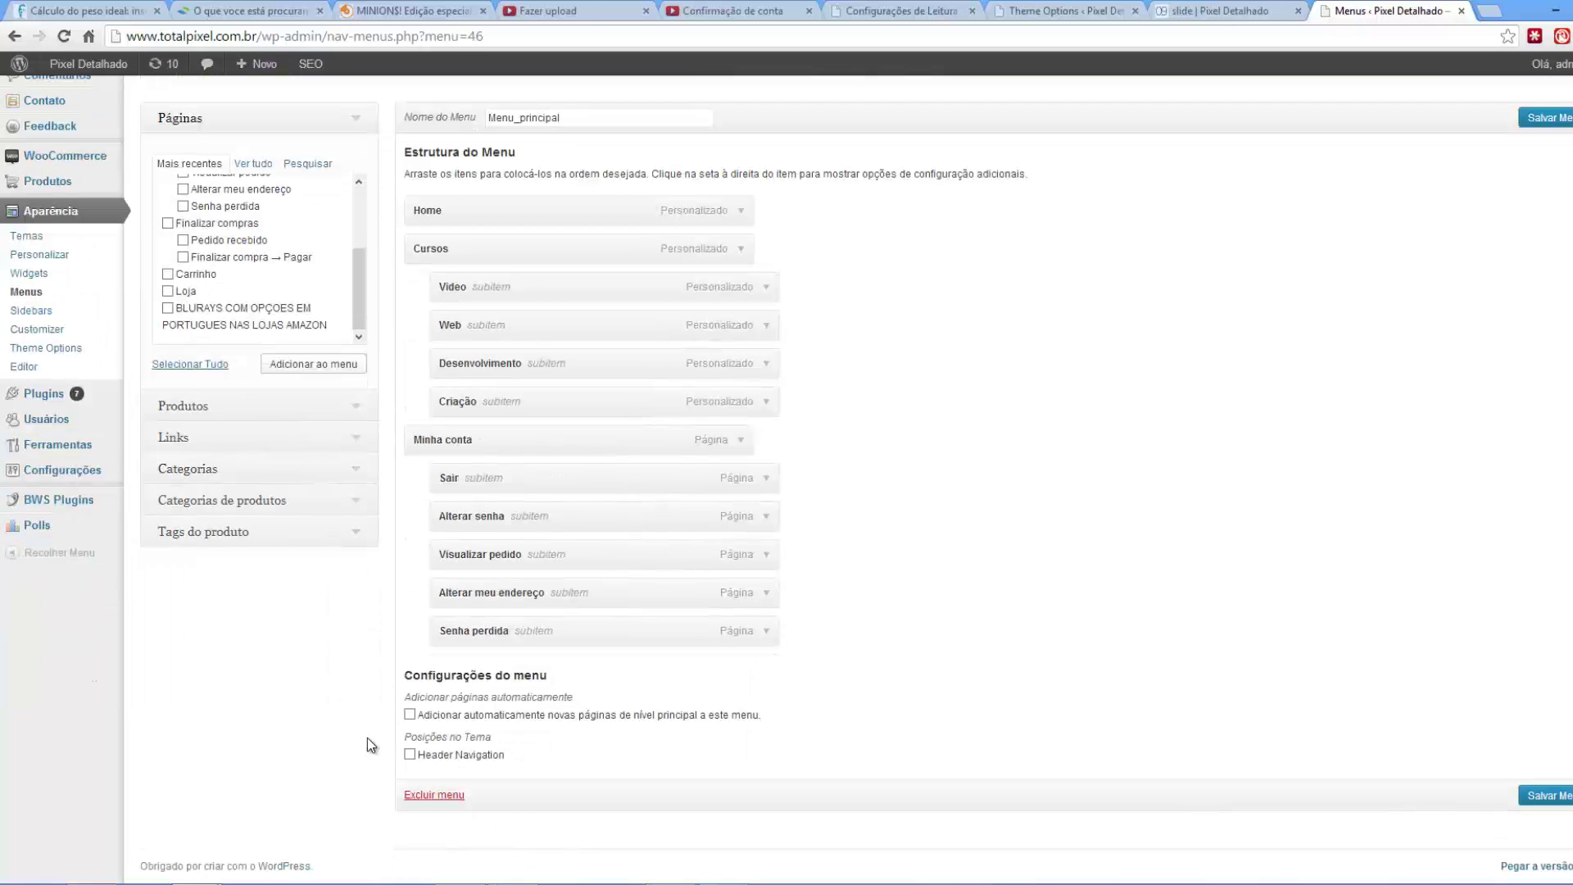
click(411, 755)
click(1529, 794)
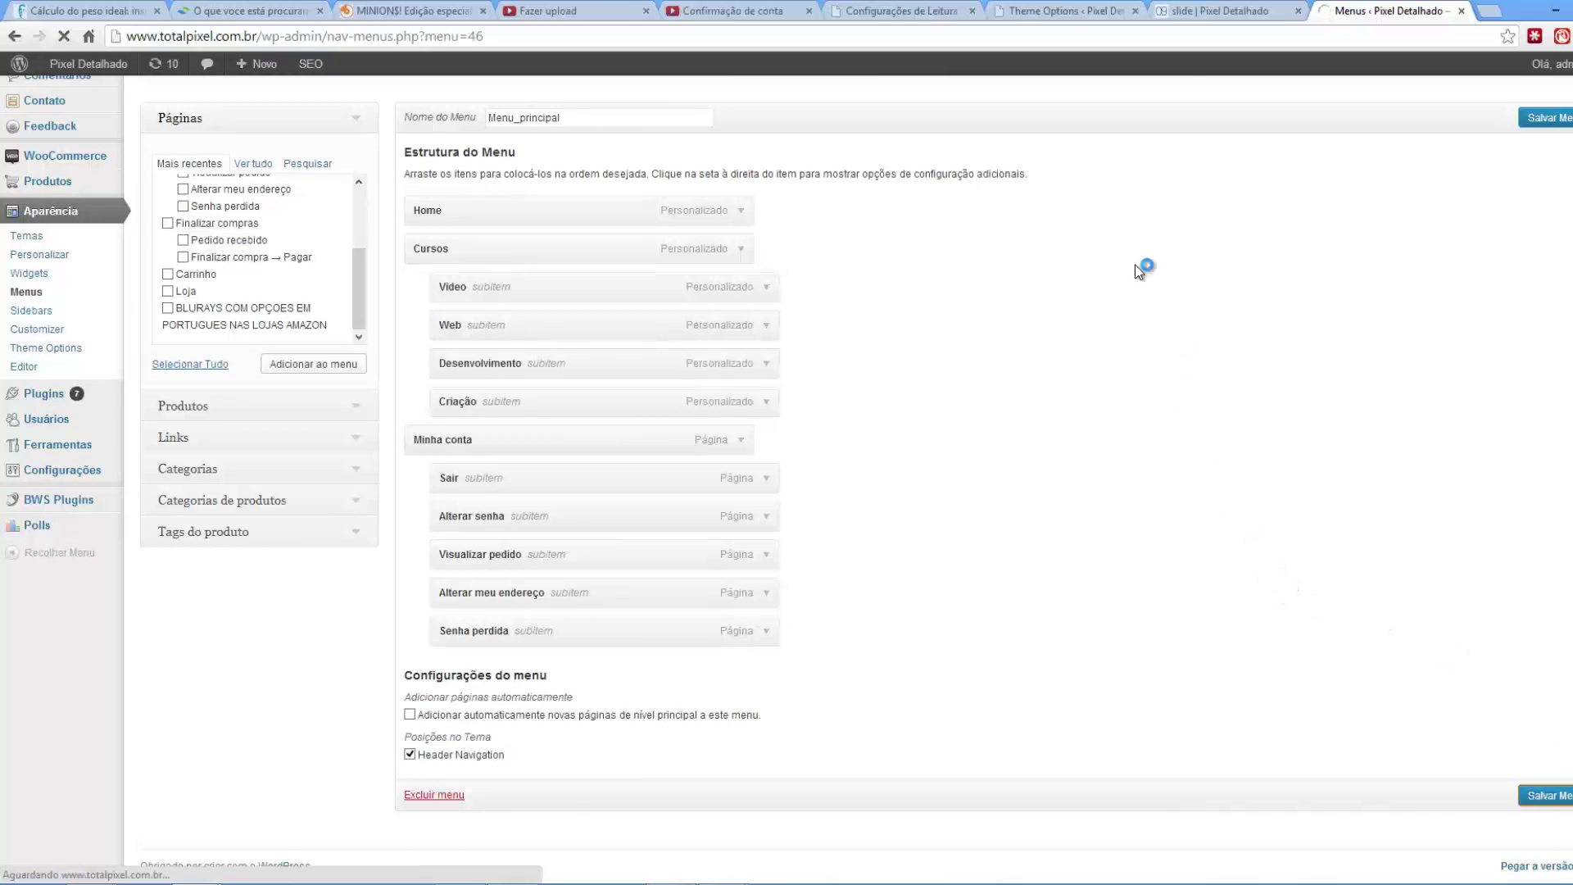
- Reload the shop's home page and examine the new navigation, including the Cursos and Minha conta submenus
click(1205, 12)
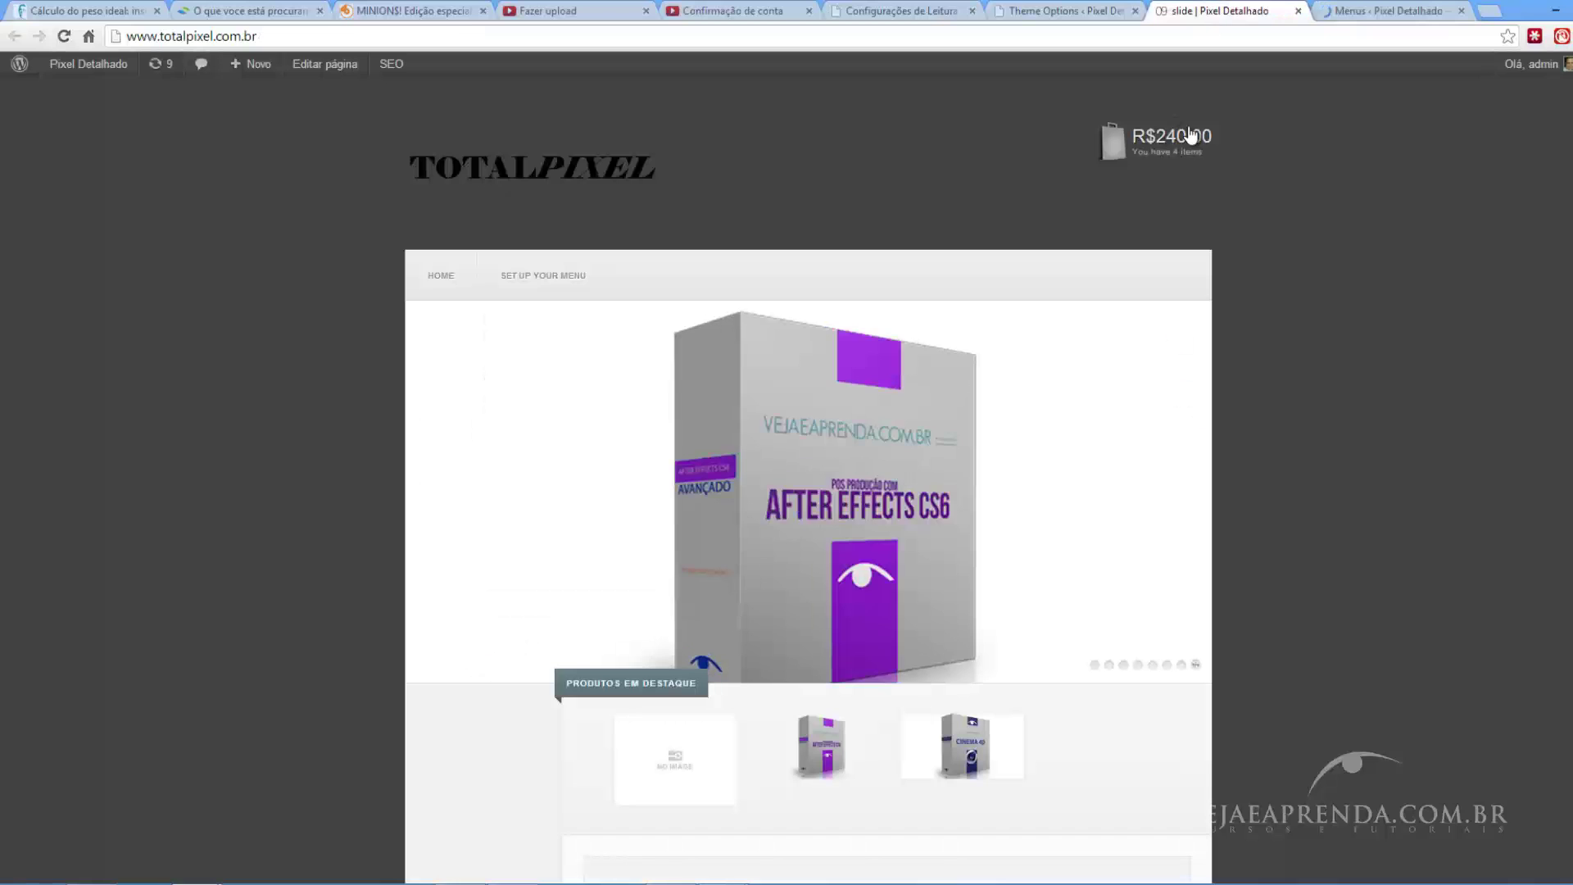
key(ctrl+l)
key(Return)
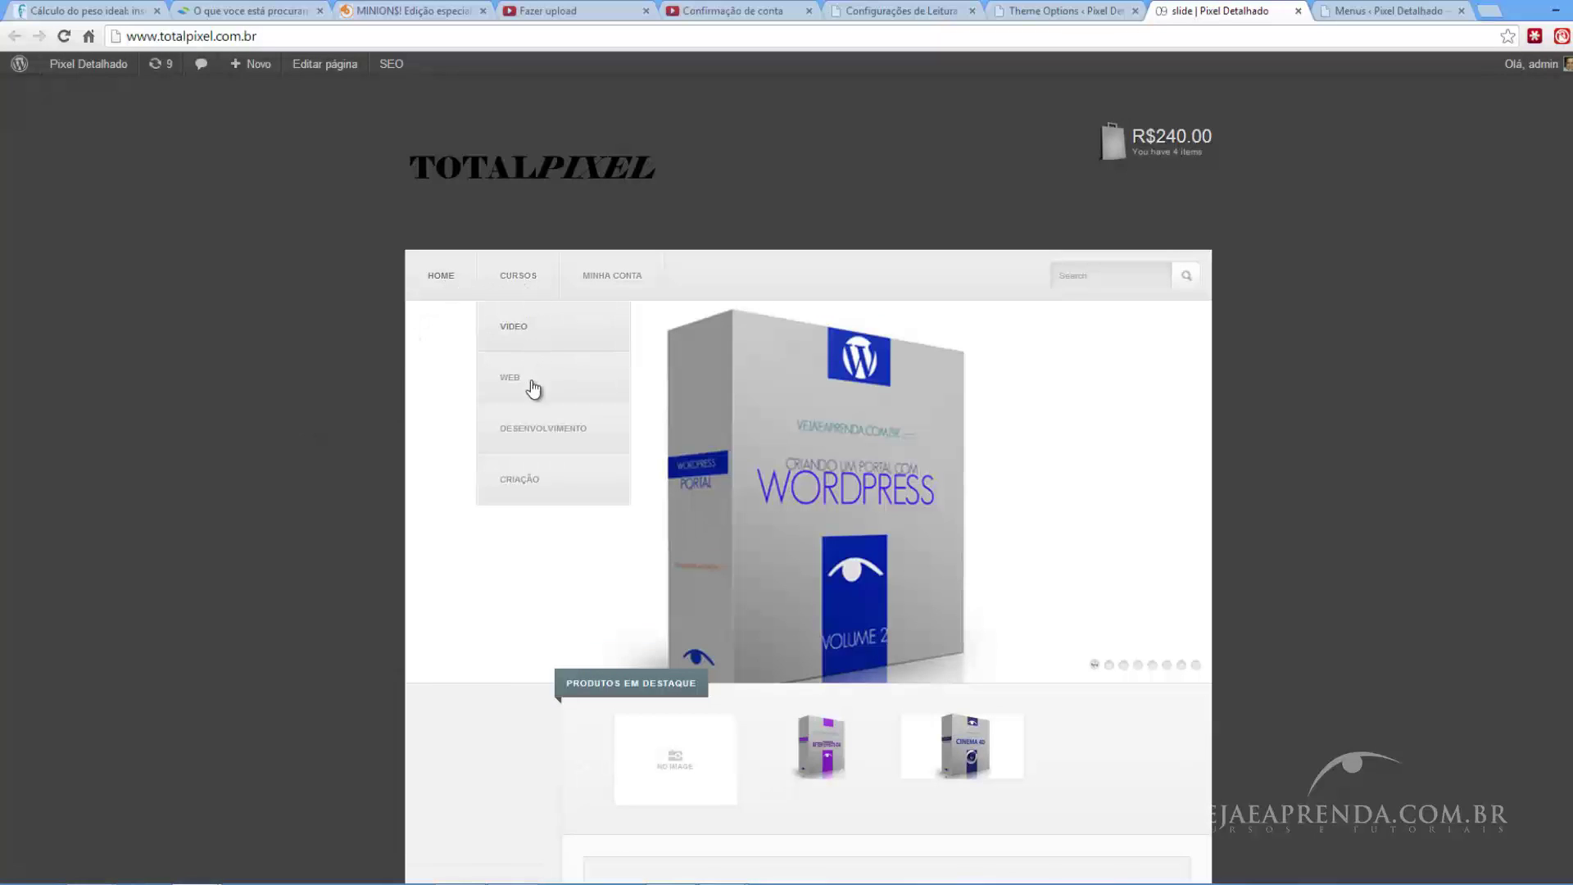
mouse_move(616, 273)
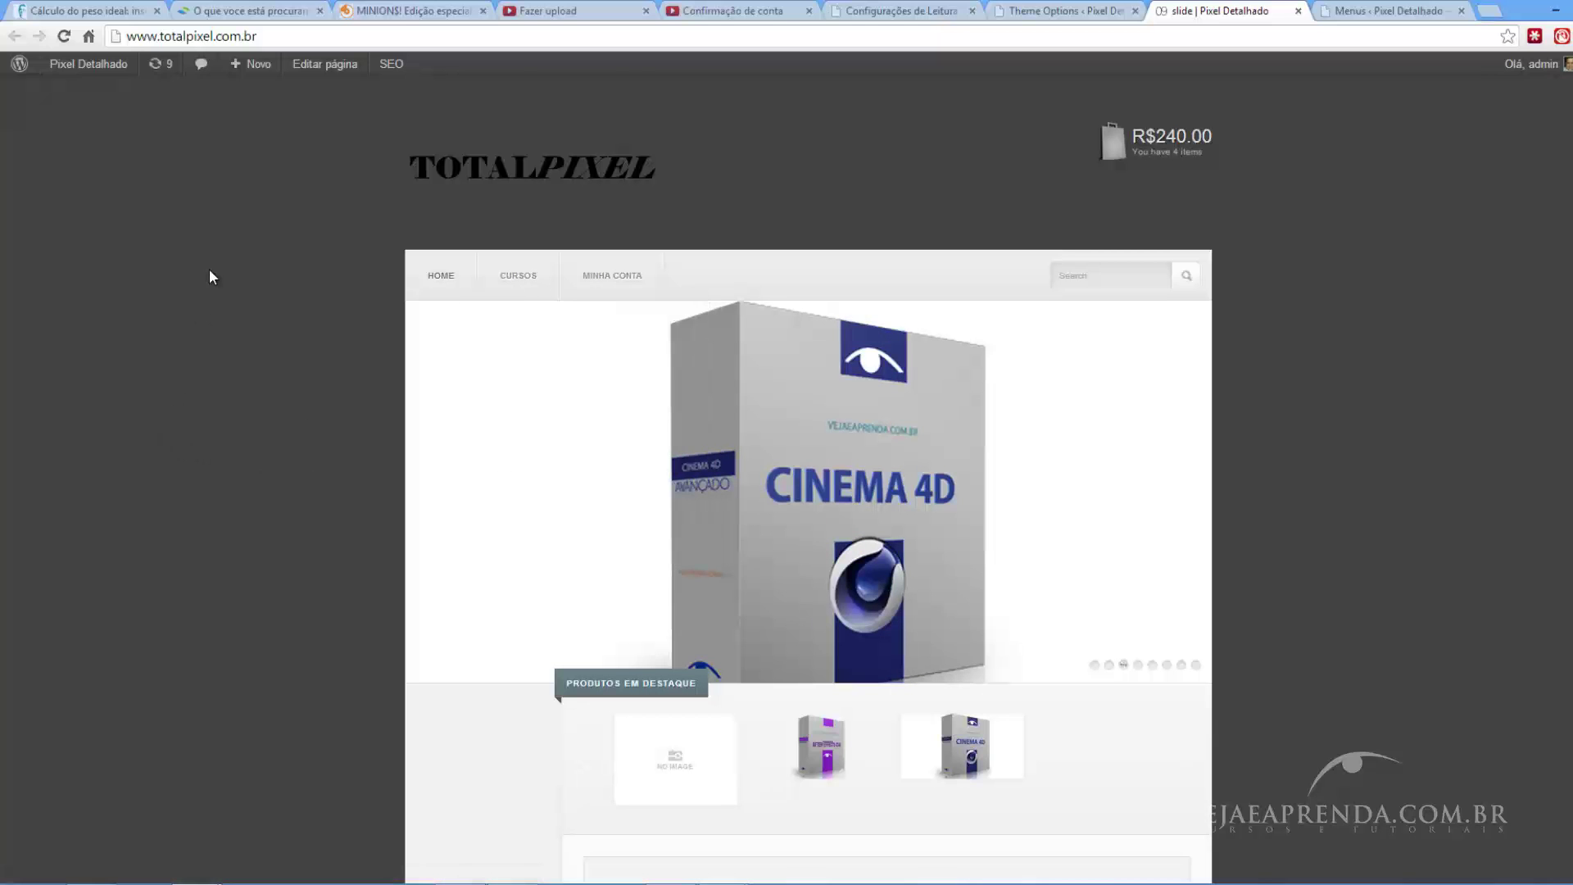
scroll(209, 269, down, 5)
scroll(211, 261, down, 4)
scroll(213, 259, up, 9)
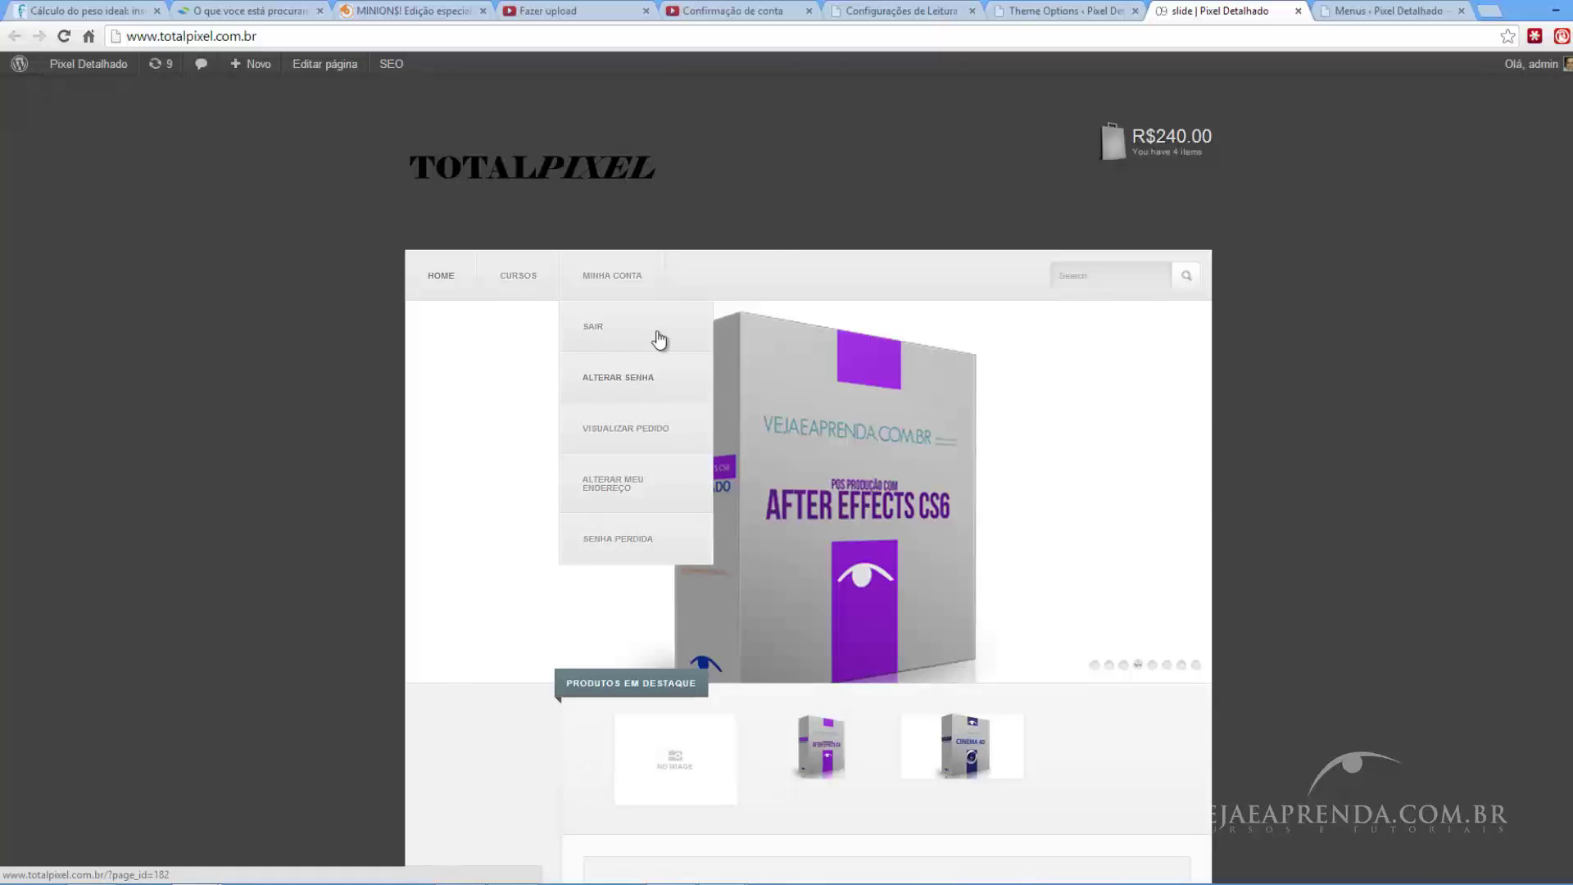
- Switch to the Configurações de Leitura admin page and open the Produtos list in a new browser tab
click(902, 11)
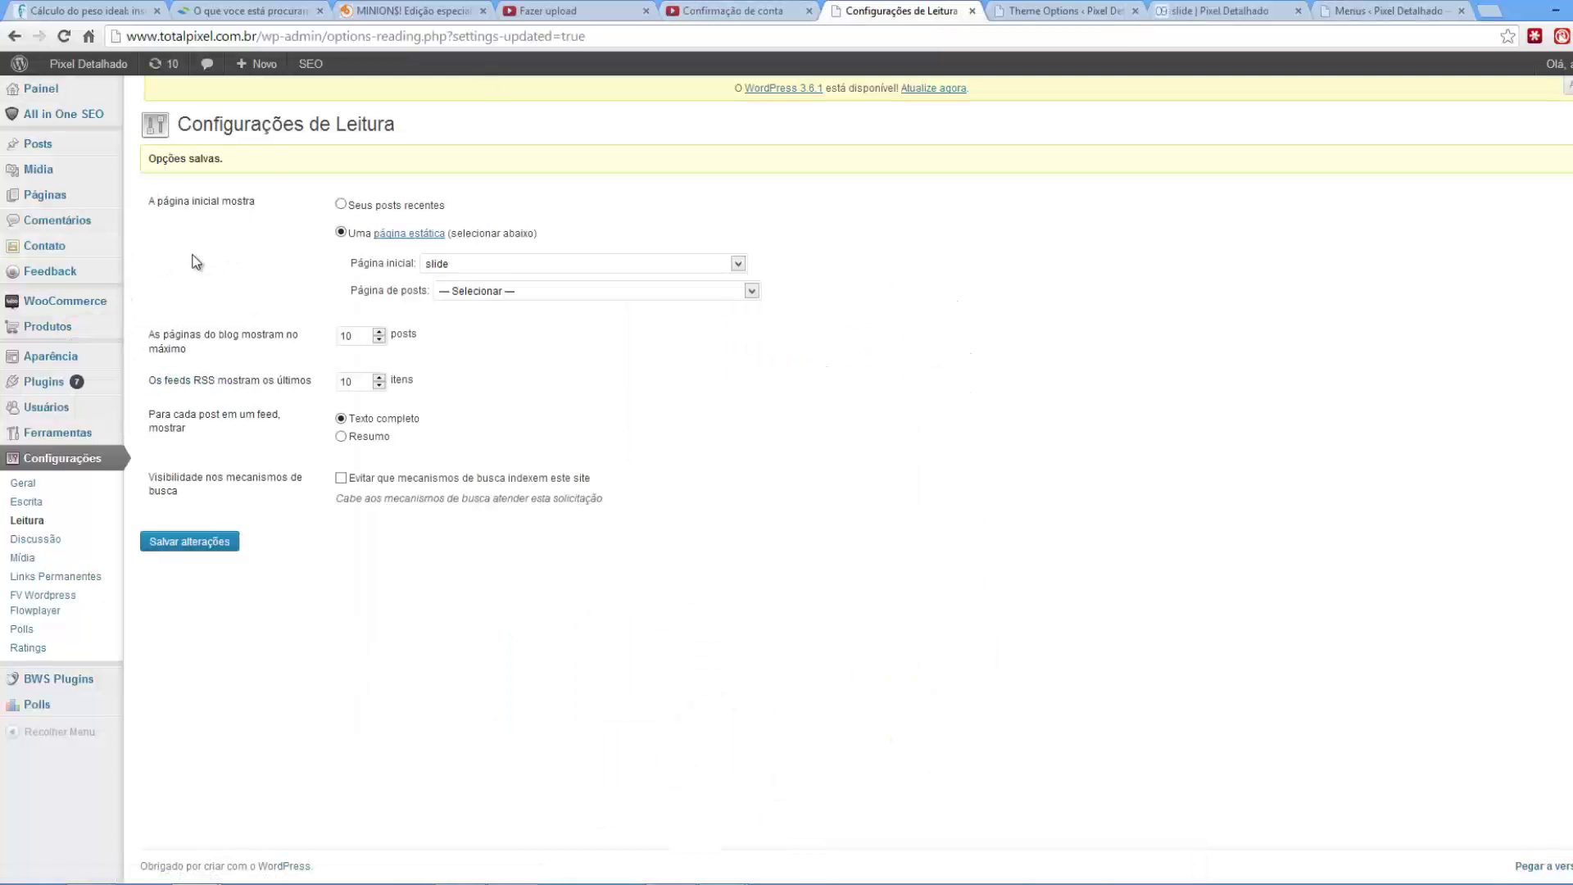
mouse_move(64, 332)
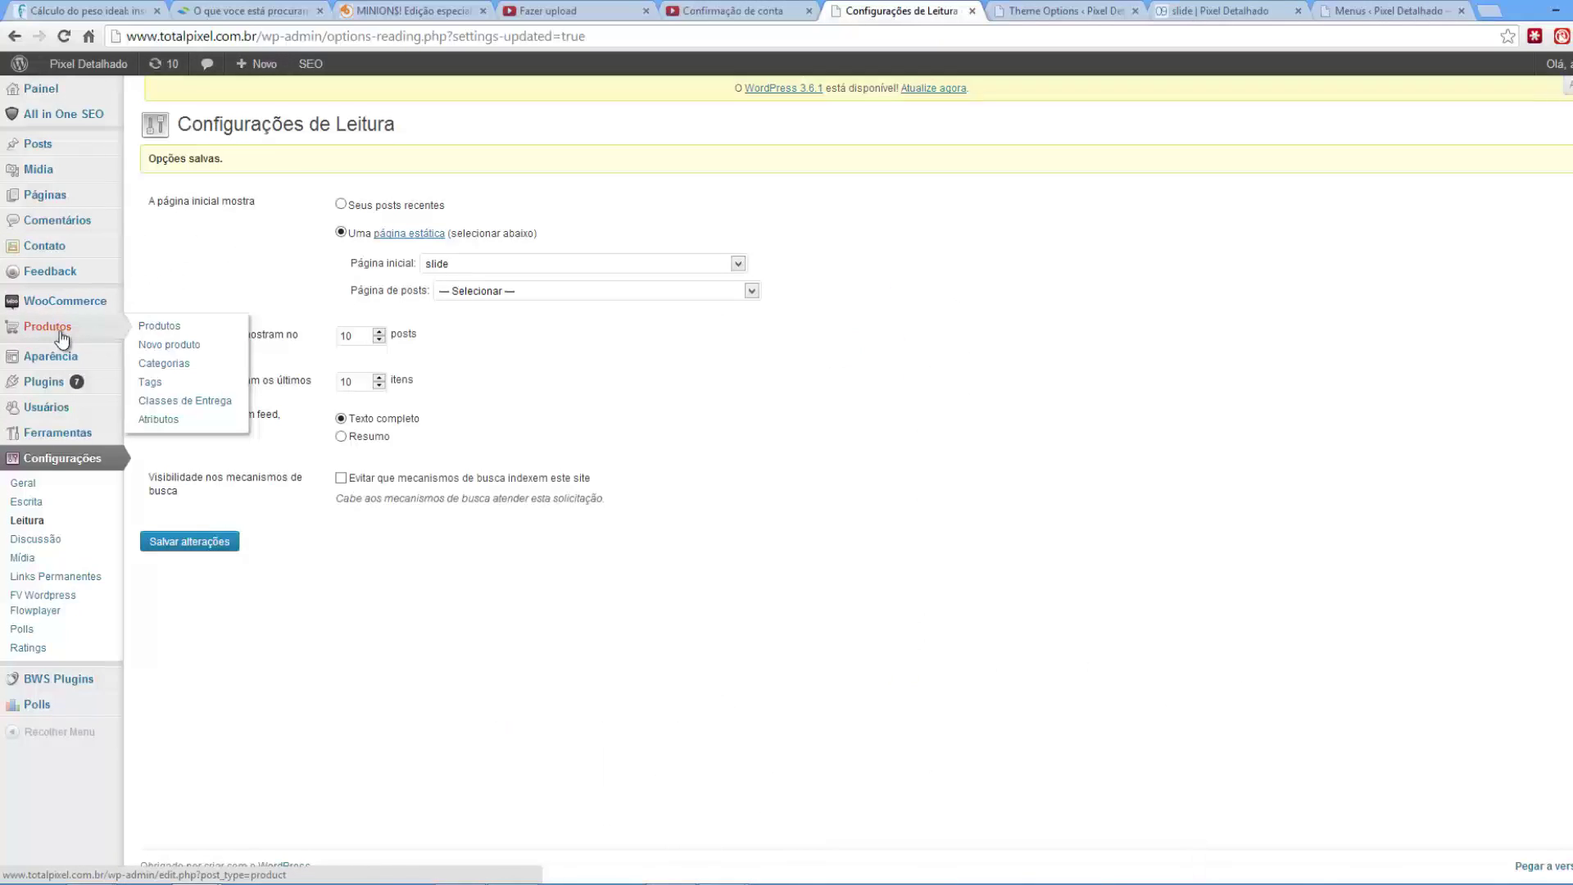
middle_click(192, 332)
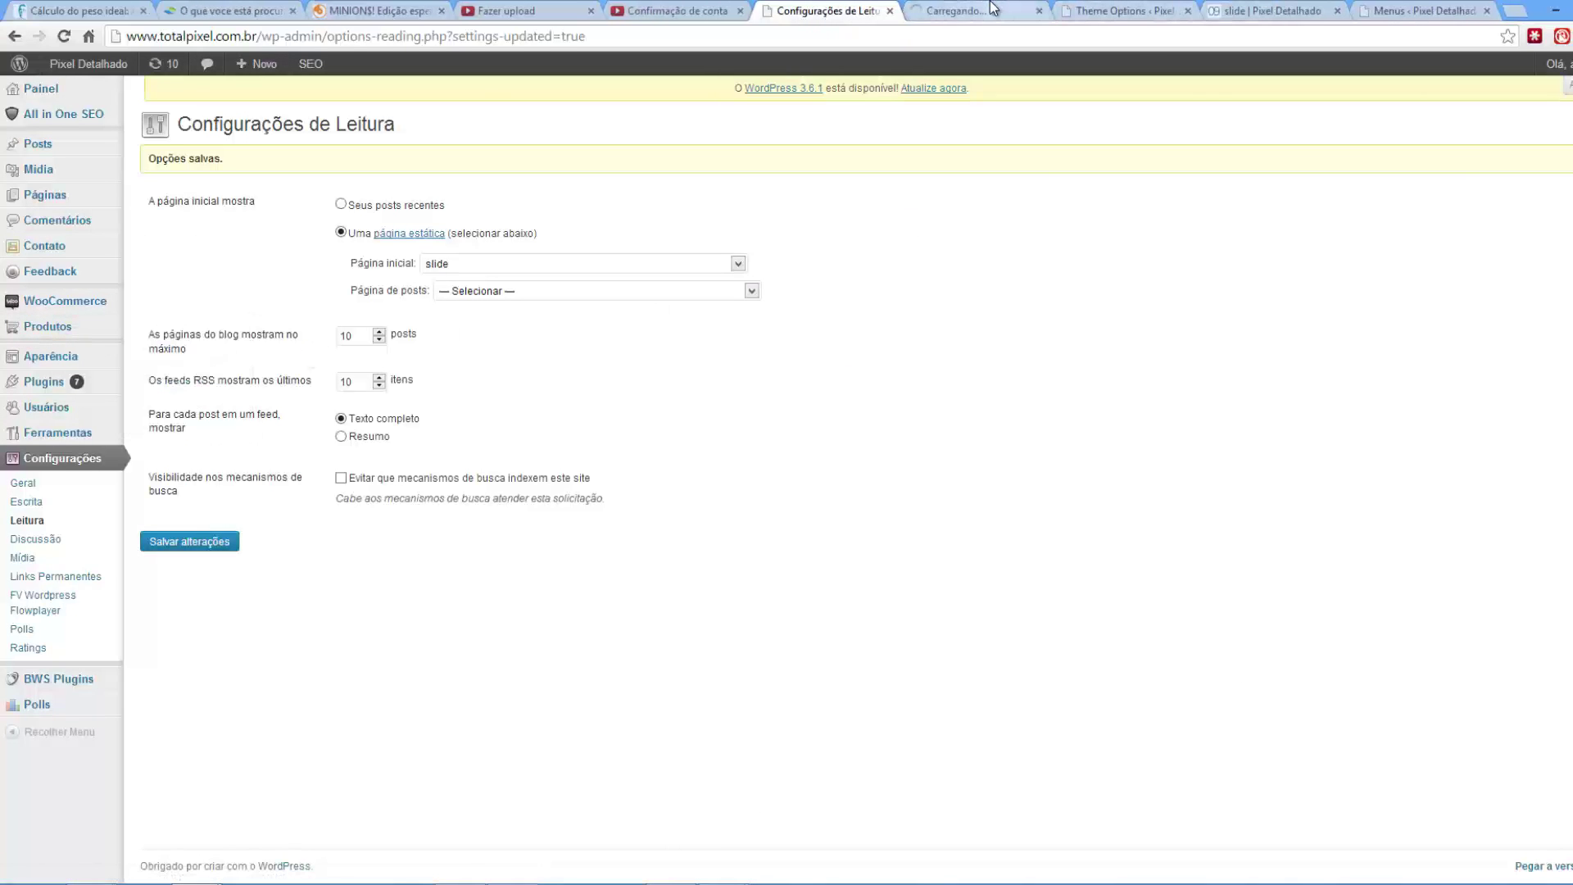